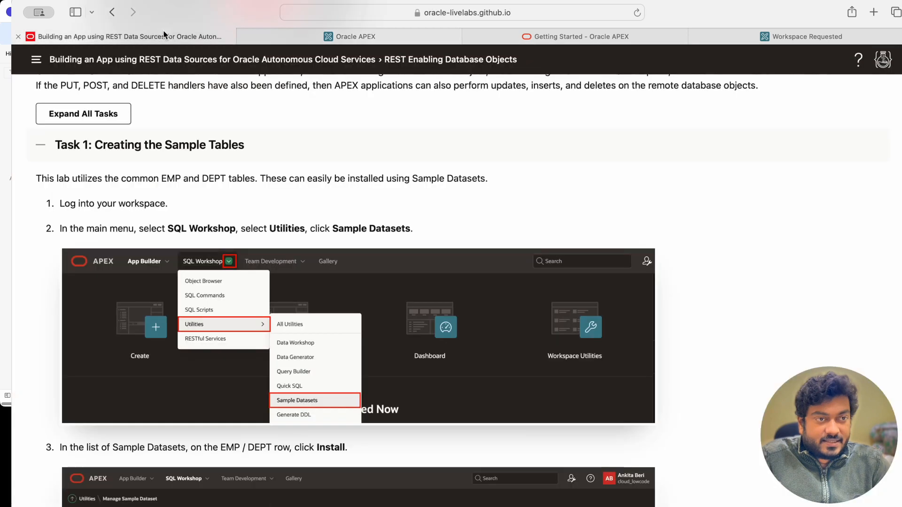
Switch to the APEX workspace and open Sample Datasets under the SQL Workshop utilities, following the lab guide
left_click(304, 42)
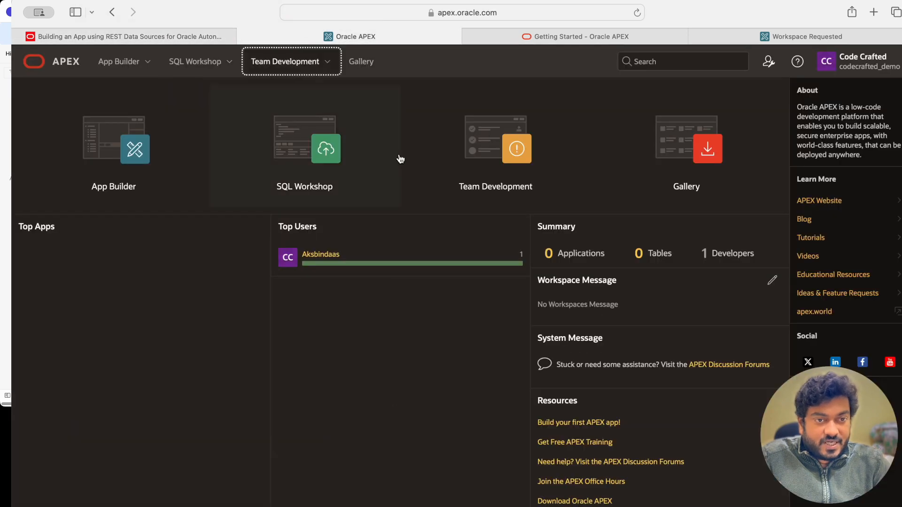
left_click(221, 60)
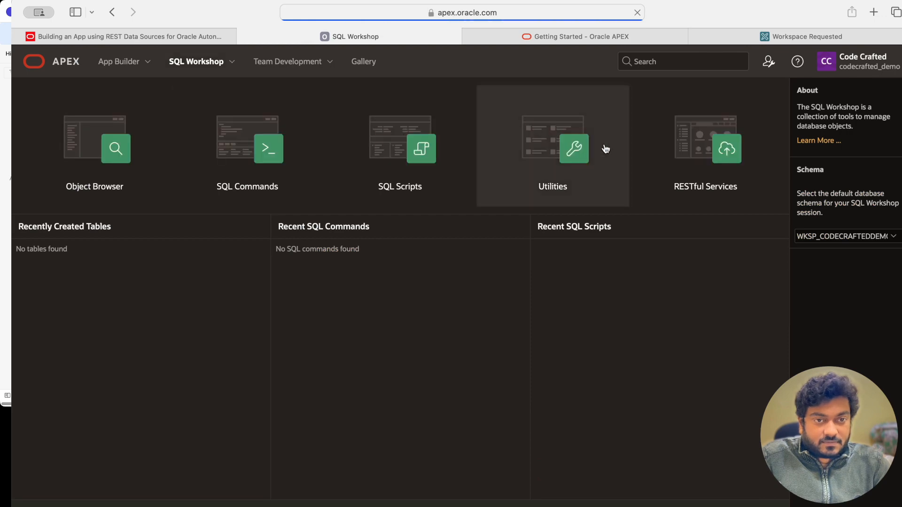
left_click(543, 148)
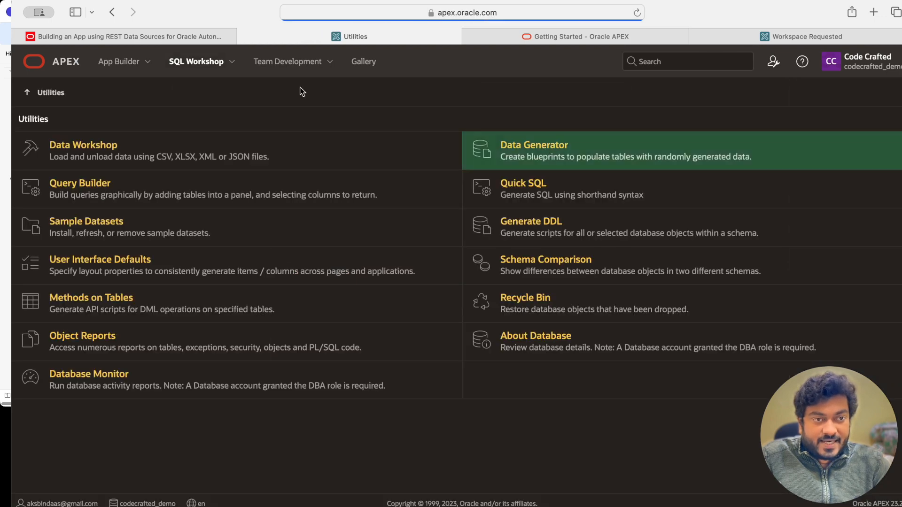
left_click(149, 36)
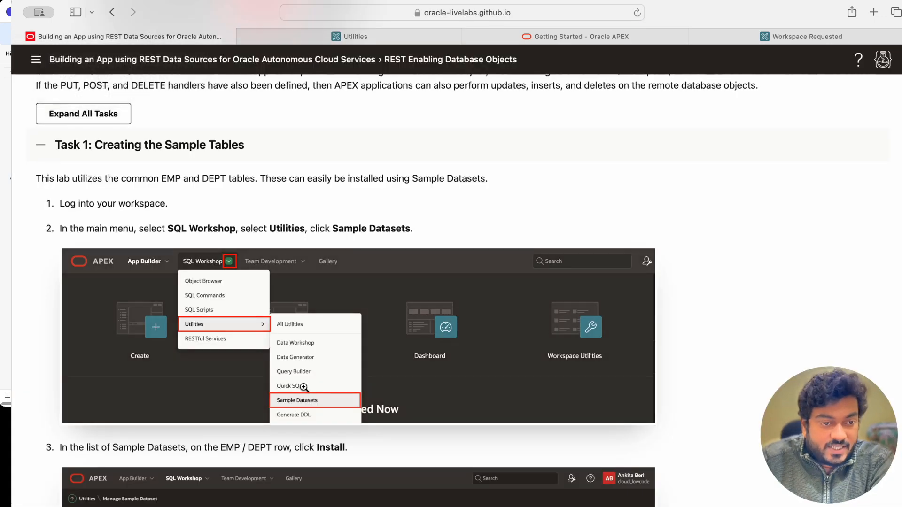
left_click(317, 34)
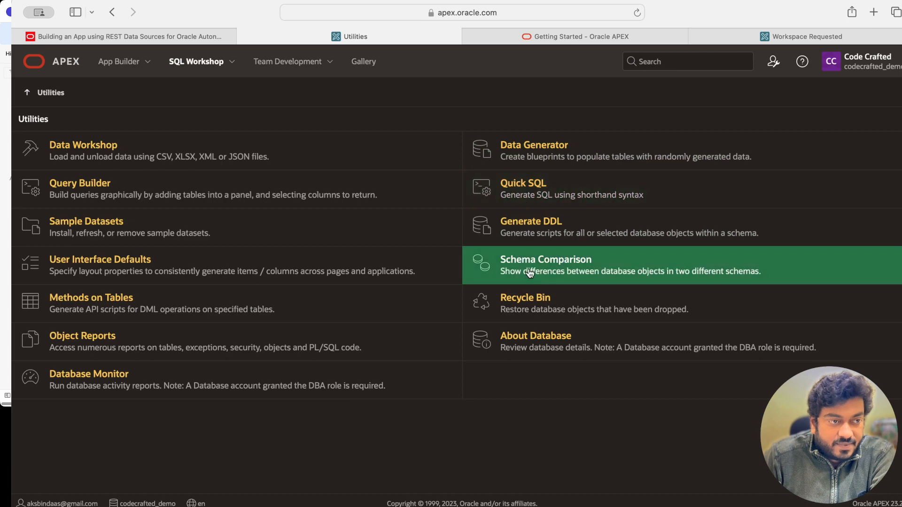
left_click(62, 221)
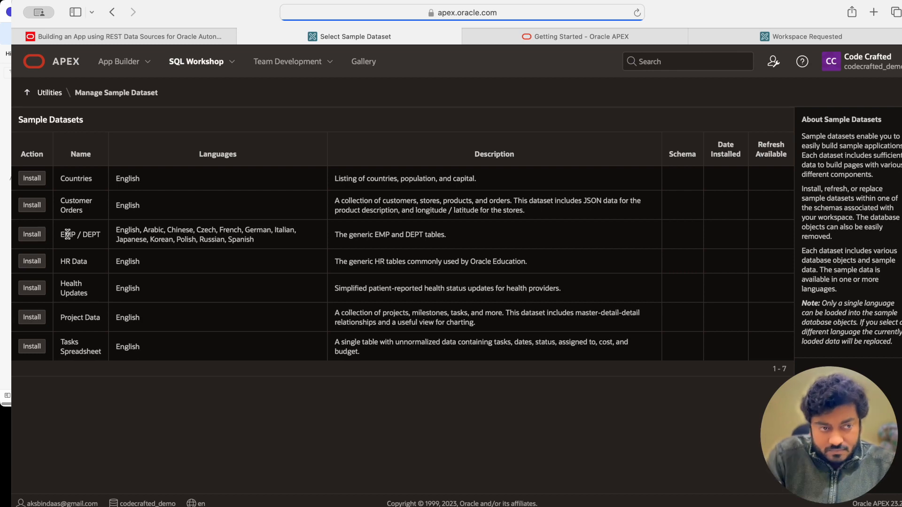
Following the lab guide, install the EMP / DEPT sample dataset in English into schema WKSP_CODECRAFTEDDEMO, and open application creation from its results
left_click(113, 33)
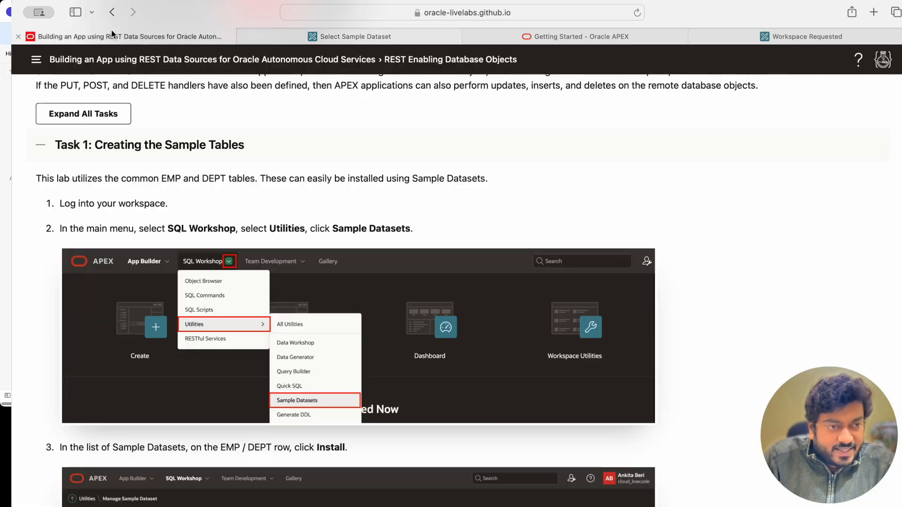
scroll(173, 202, "down", 10)
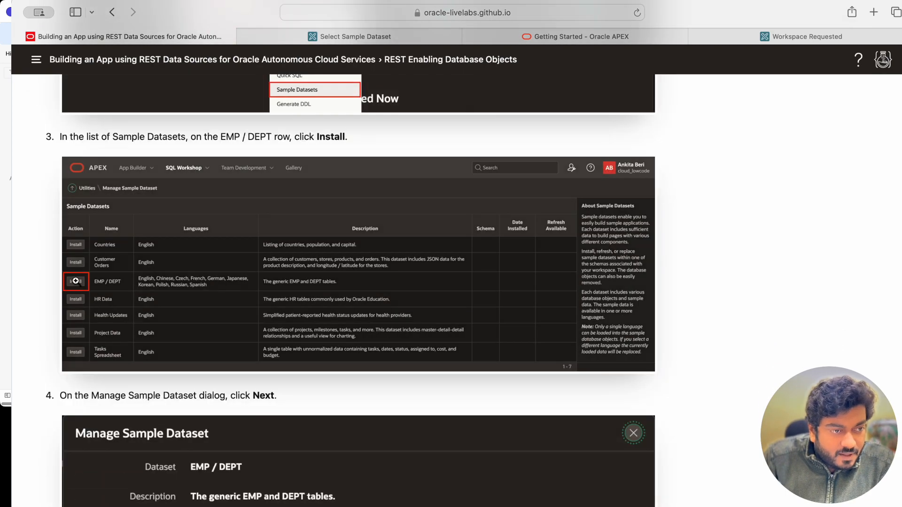
scroll(85, 281, "down", 2)
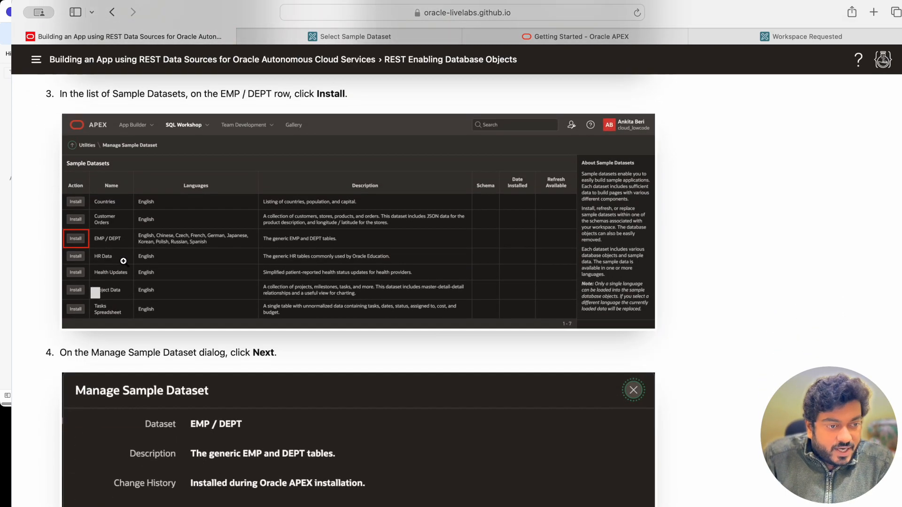
scroll(123, 261, "down", 7)
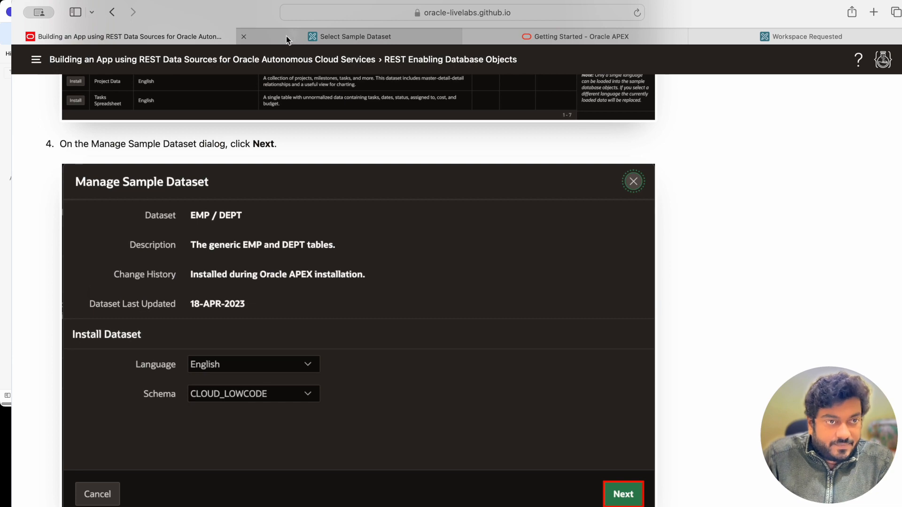
left_click(281, 33)
left_click(31, 235)
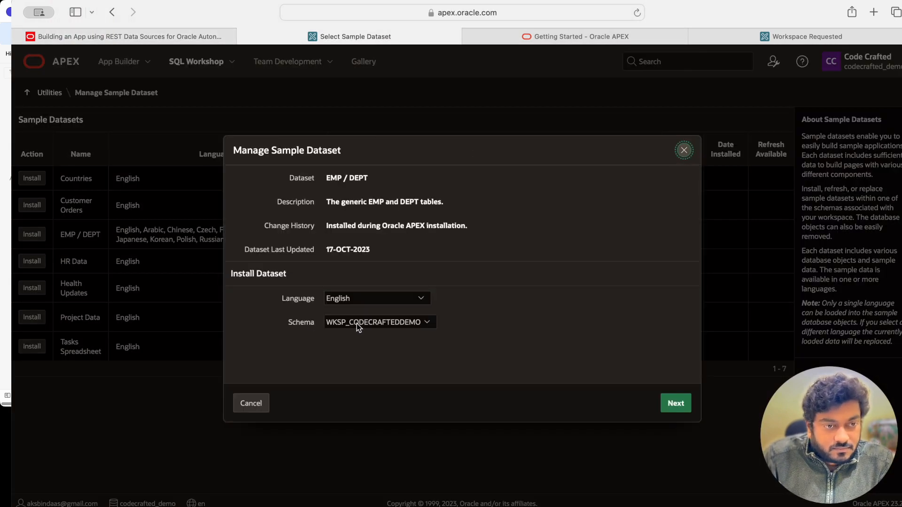
left_click(677, 403)
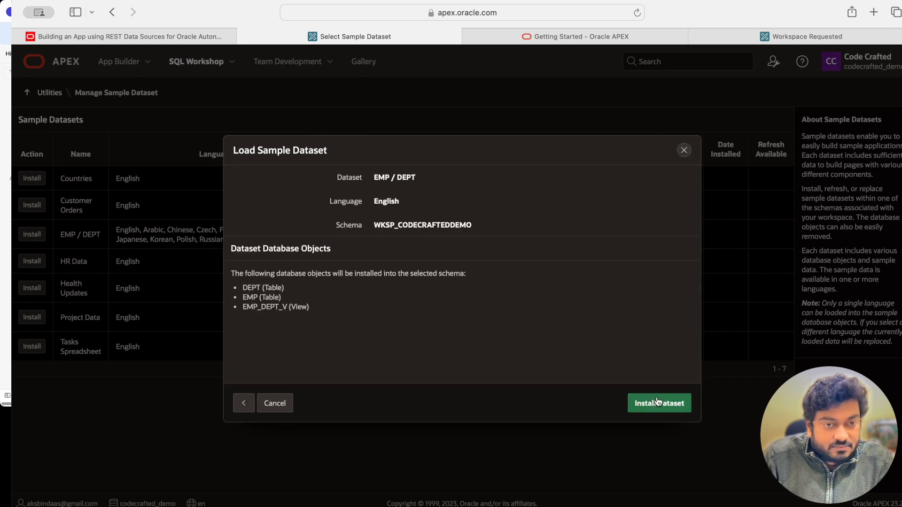
left_click(658, 405)
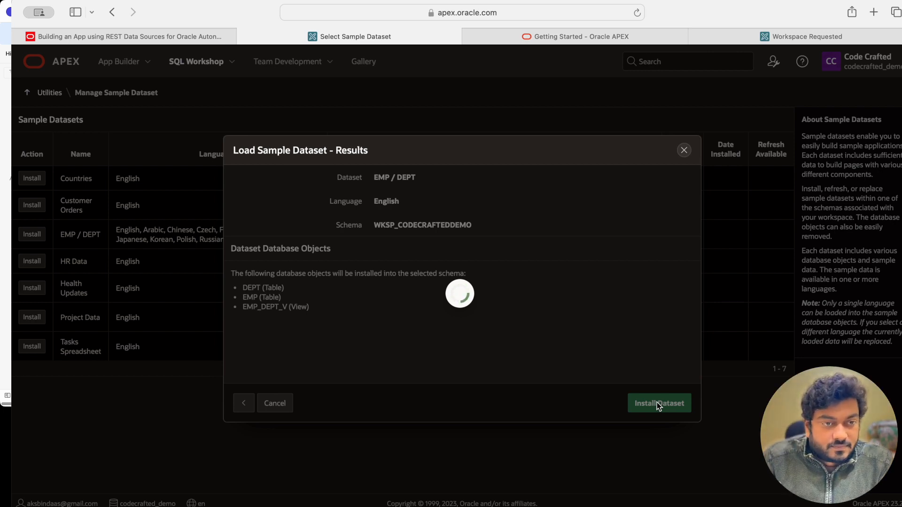
left_click(622, 403)
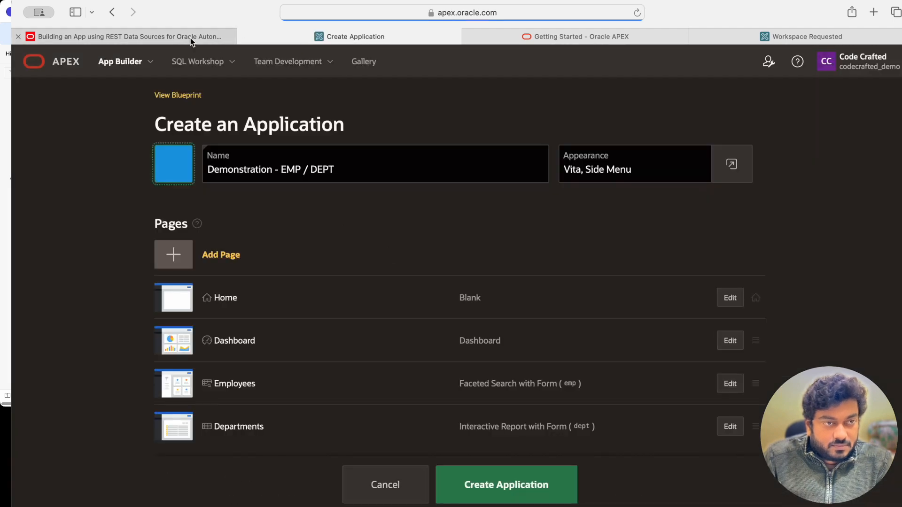
Return to the lab guide, expand Task 2: REST Enabling the Database Objects, and read its first instruction
mouse_move(177, 37)
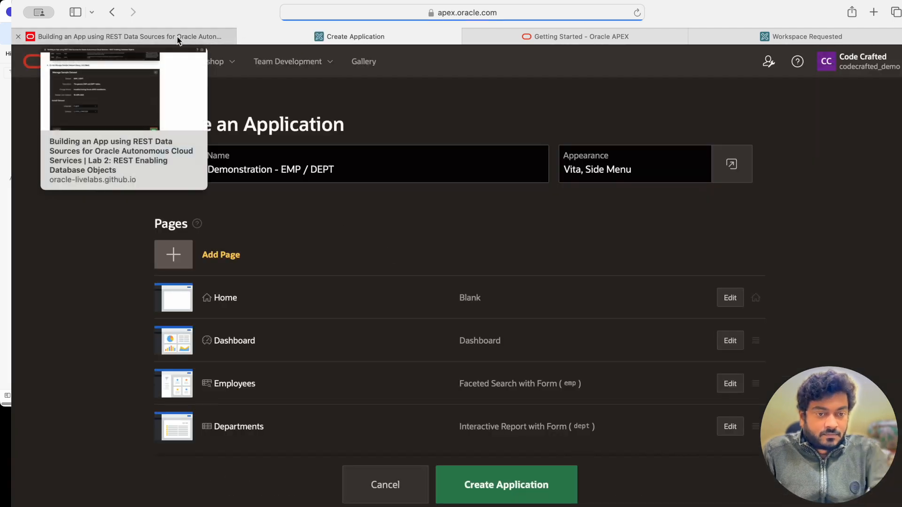
left_click(177, 37)
scroll(252, 283, "down", 10)
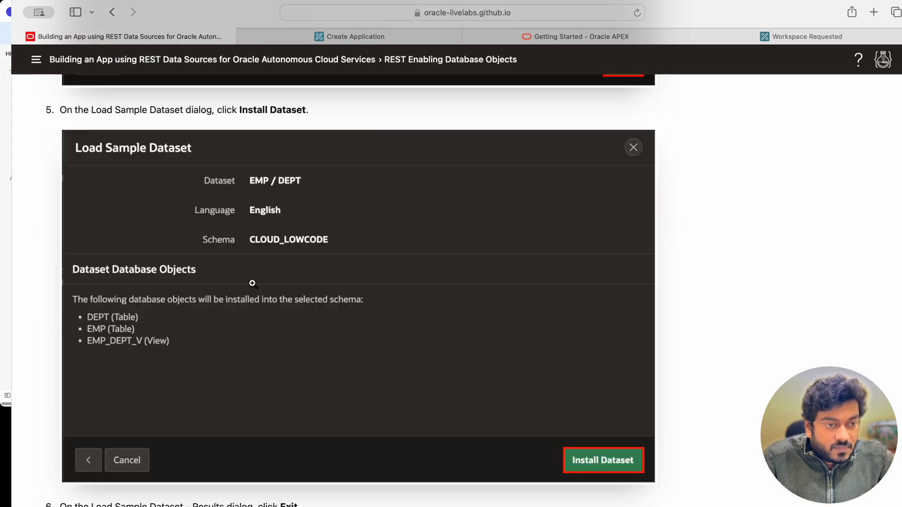
scroll(252, 283, "down", 12)
scroll(267, 293, "down", 5)
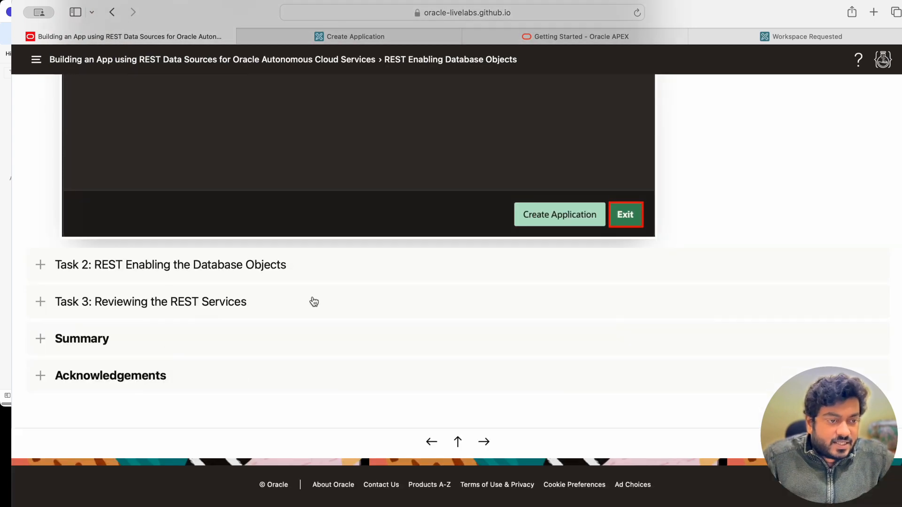
left_click(158, 266)
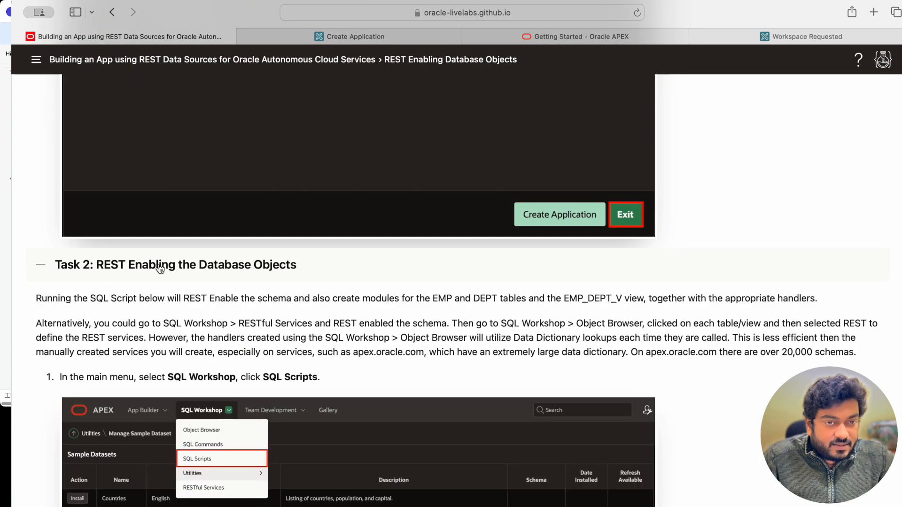
scroll(310, 282, "down", 3)
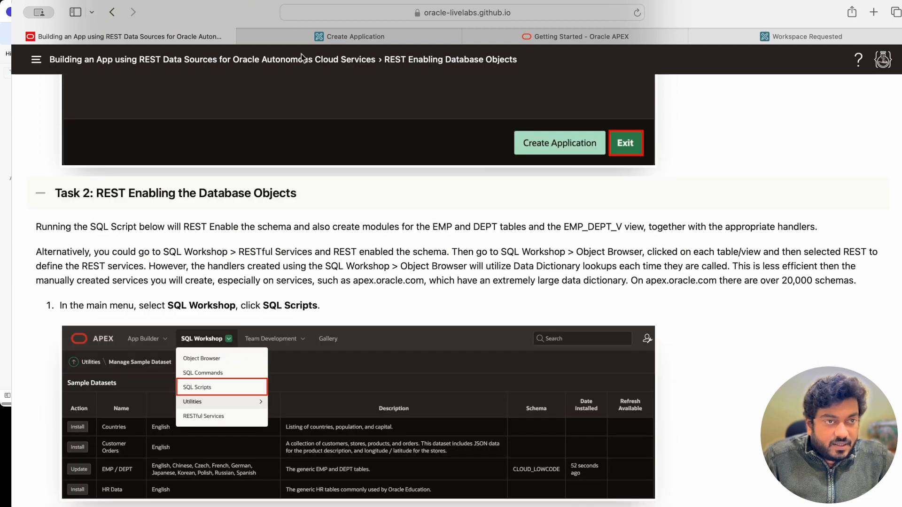
Switch back to the APEX workspace and open the SQL Scripts page of SQL Workshop
left_click(312, 42)
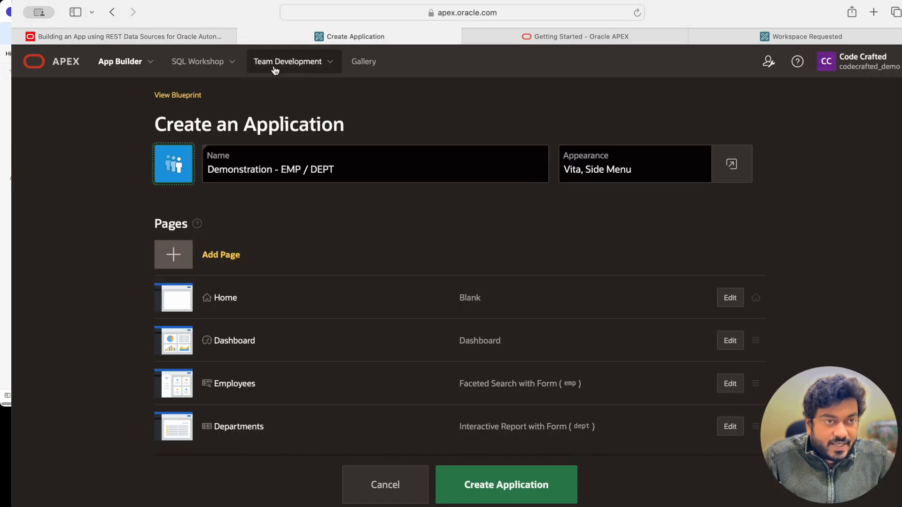
left_click(238, 65)
left_click(199, 38)
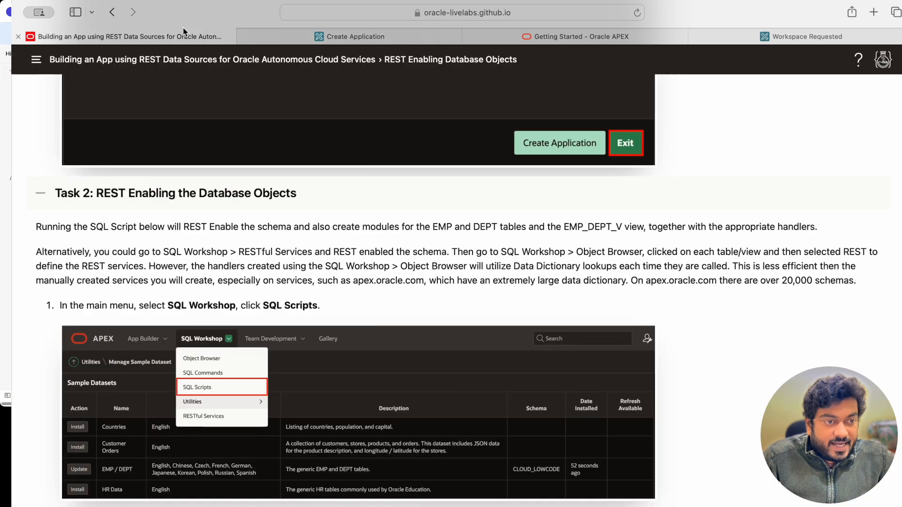
left_click(318, 38)
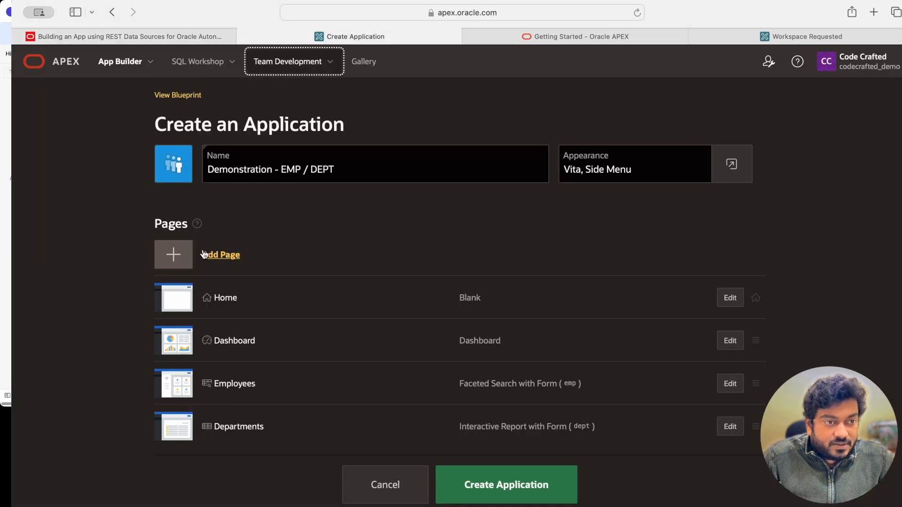
left_click(232, 63)
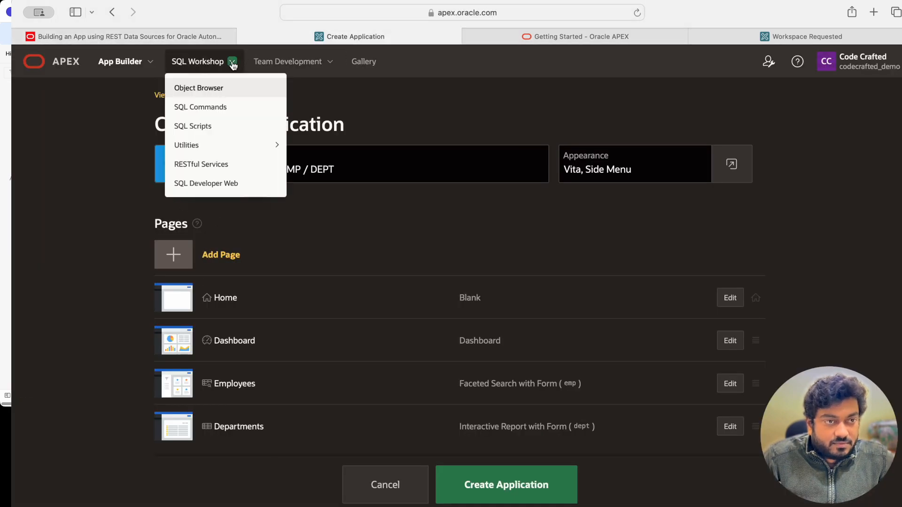
left_click(215, 135)
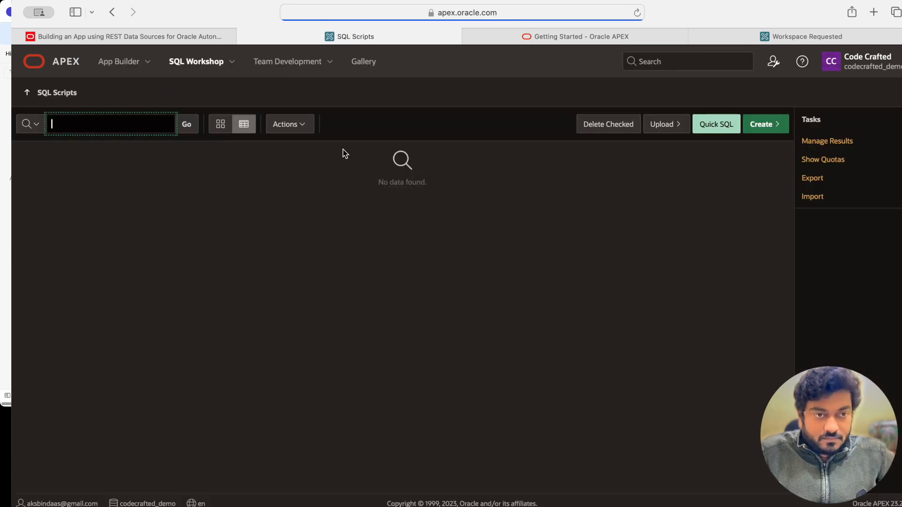
Check the lab guide's next Task 2 instructions and start a new SQL script in the APEX workspace
left_click(173, 35)
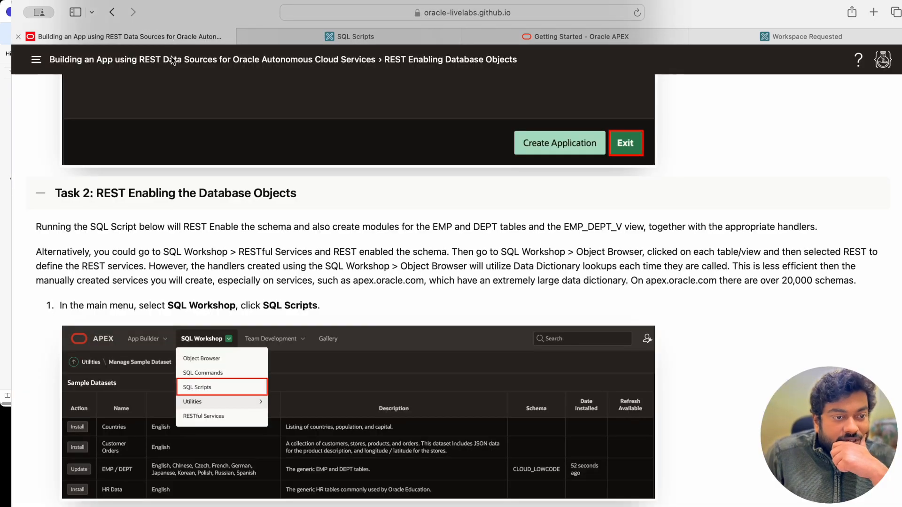
scroll(219, 362, "down", 5)
scroll(244, 306, "down", 3)
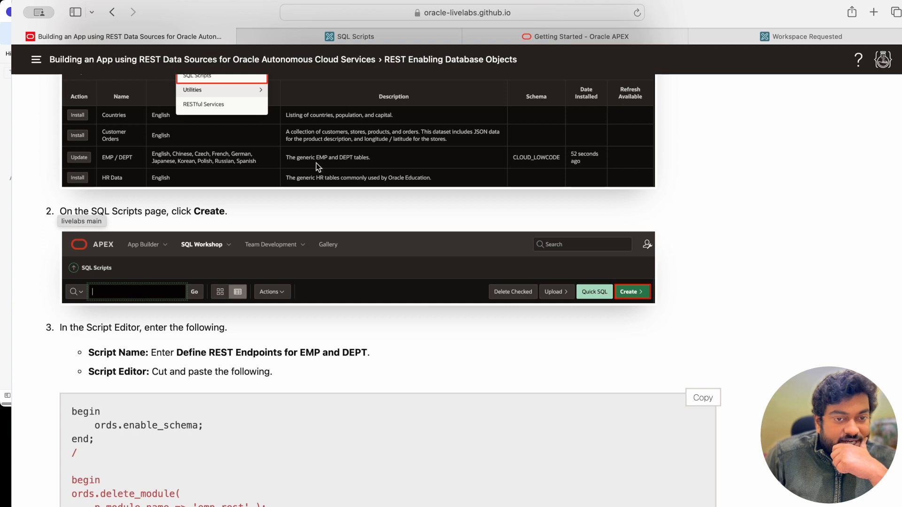
left_click(309, 38)
left_click(776, 125)
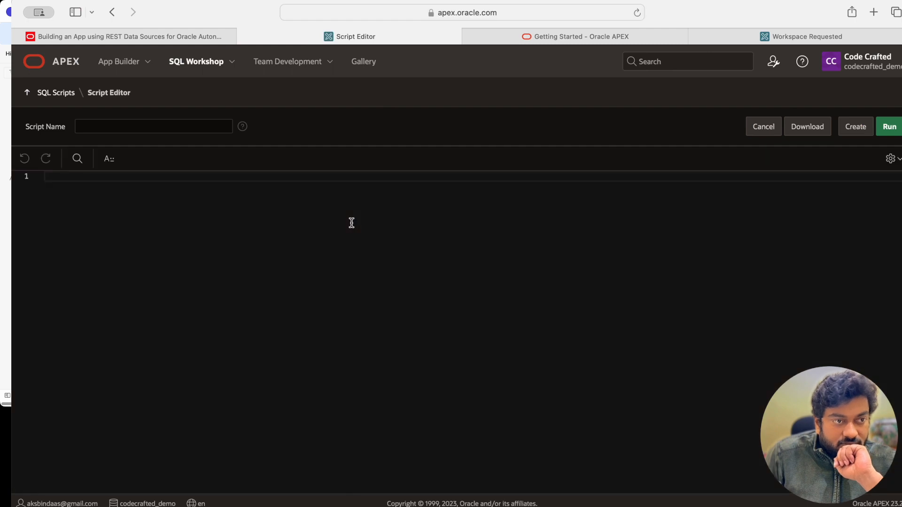
Copy the script name from the lab guide and name the new script "Define REST Endpoints for EMP and DEPT"
left_click(151, 35)
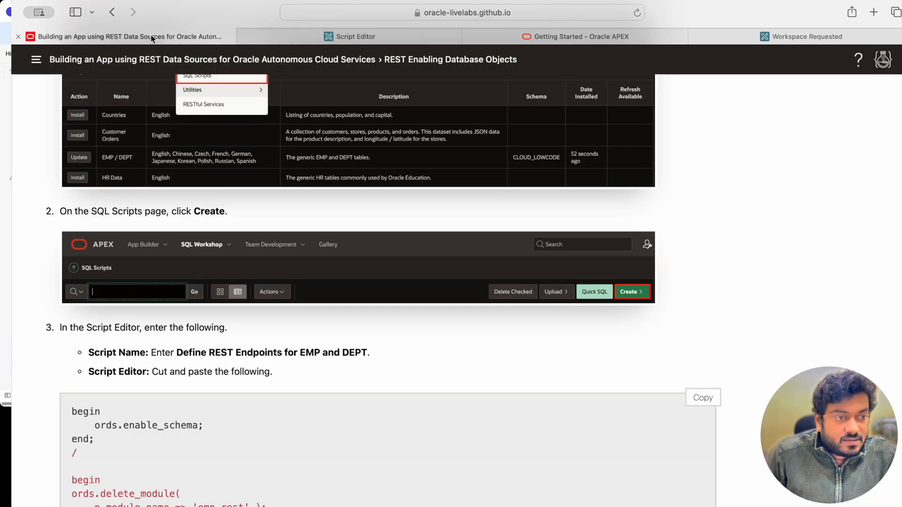
scroll(149, 254, "down", 3)
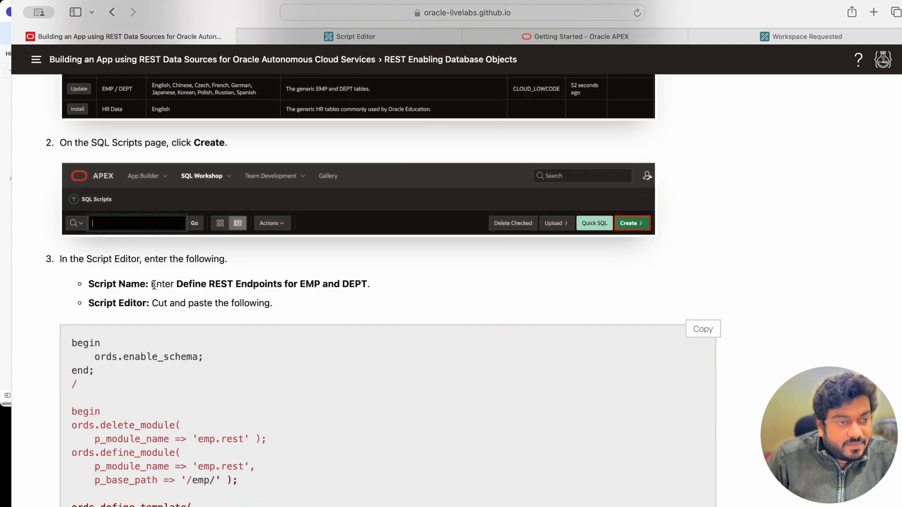
left_click_drag(179, 284, 369, 280)
key("super+c")
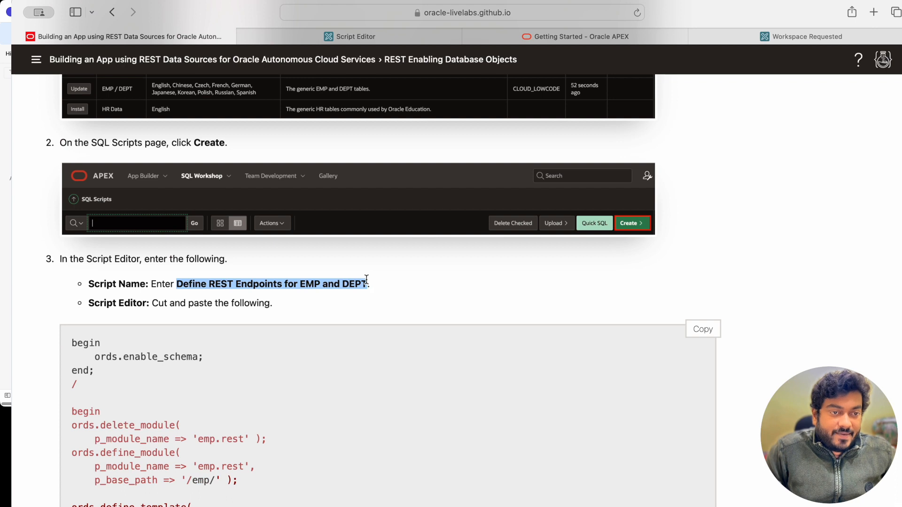
left_click(320, 40)
left_click(110, 128)
key("super+v")
left_click(114, 231)
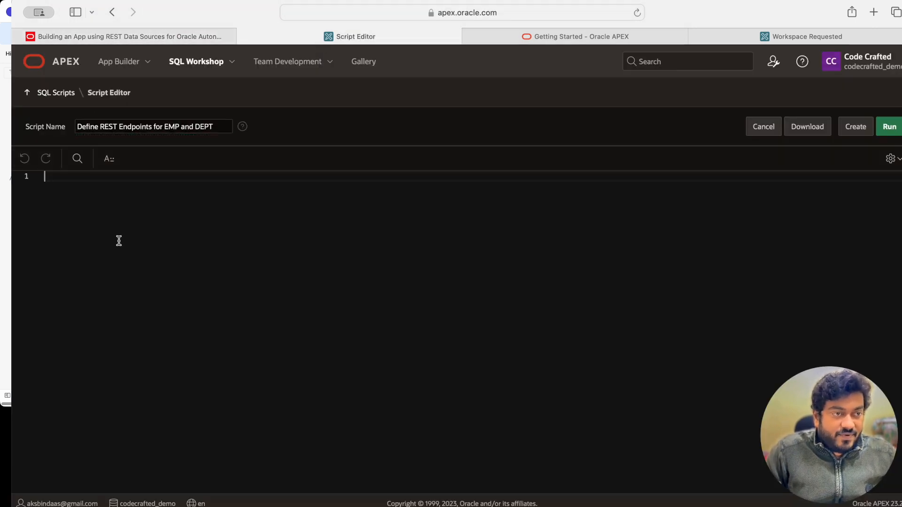
Copy the REST endpoint code block, starting with ords.enable_schema, from the lab guide and paste it into the script editor
left_click(119, 35)
scroll(235, 277, "down", 3)
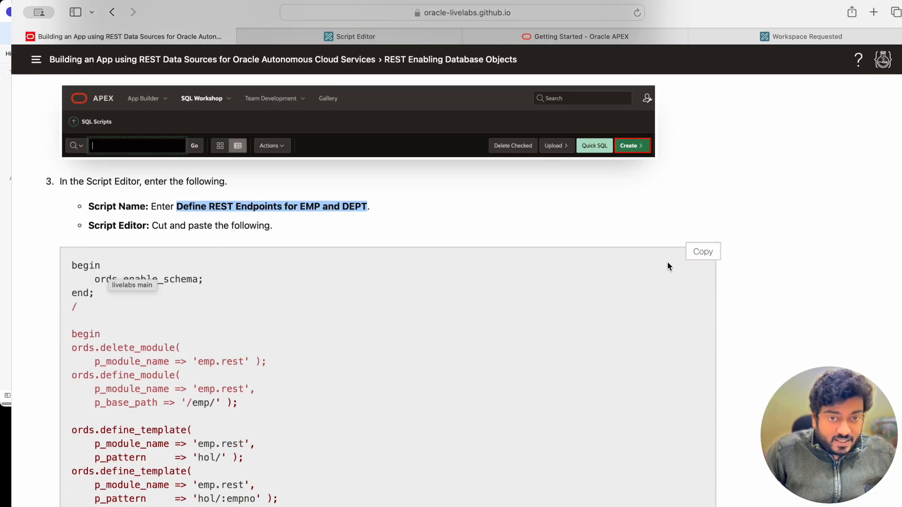
left_click(700, 252)
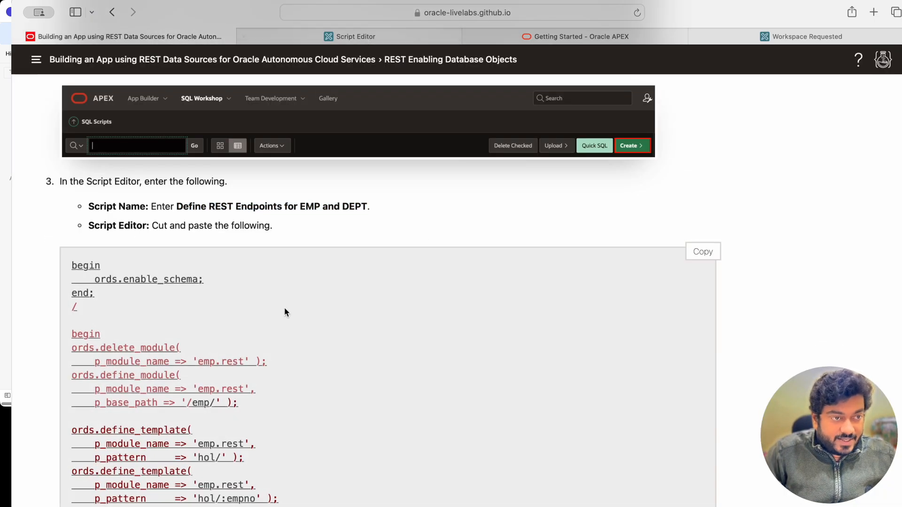
scroll(285, 312, "down", 1)
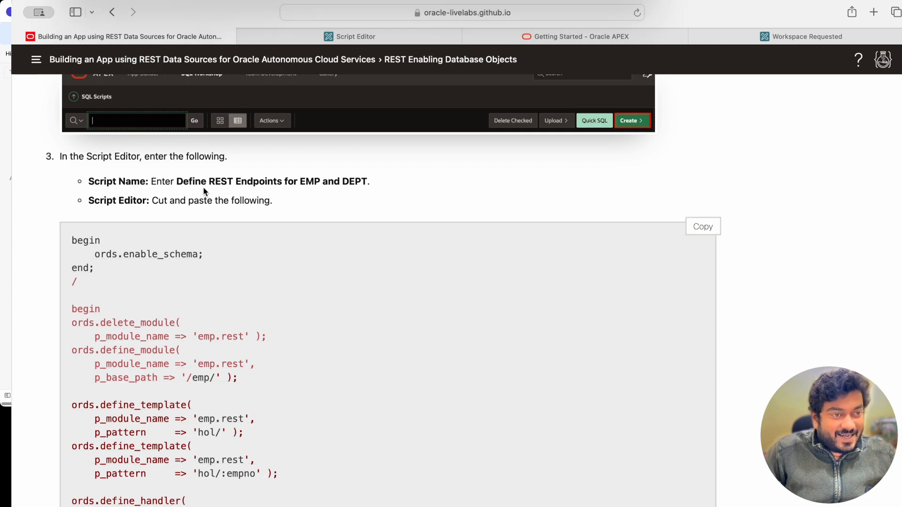
left_click(315, 38)
key("super+v")
scroll(235, 260, "up", 15)
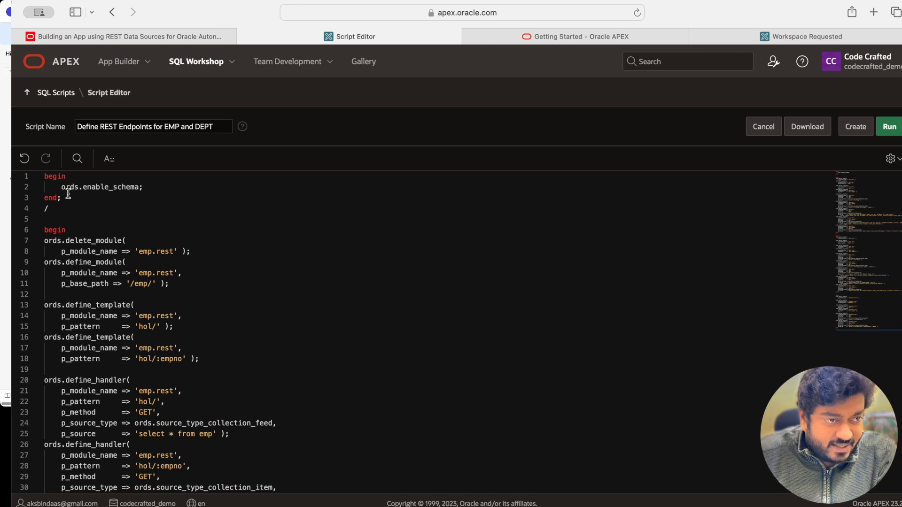
Review the script's schema enabling, the emp.rest module and template definitions, and the two GET handlers that select from emp
double_click(66, 188)
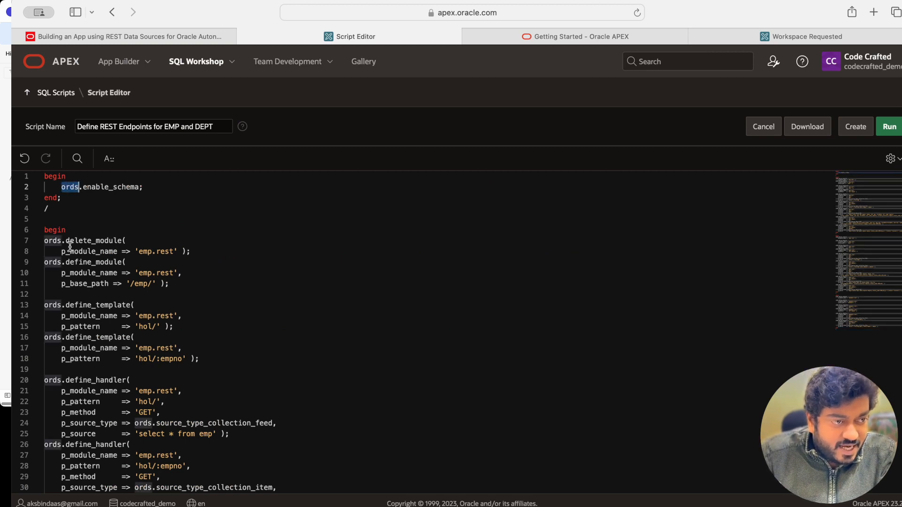
scroll(71, 246, "down", 1)
double_click(82, 209)
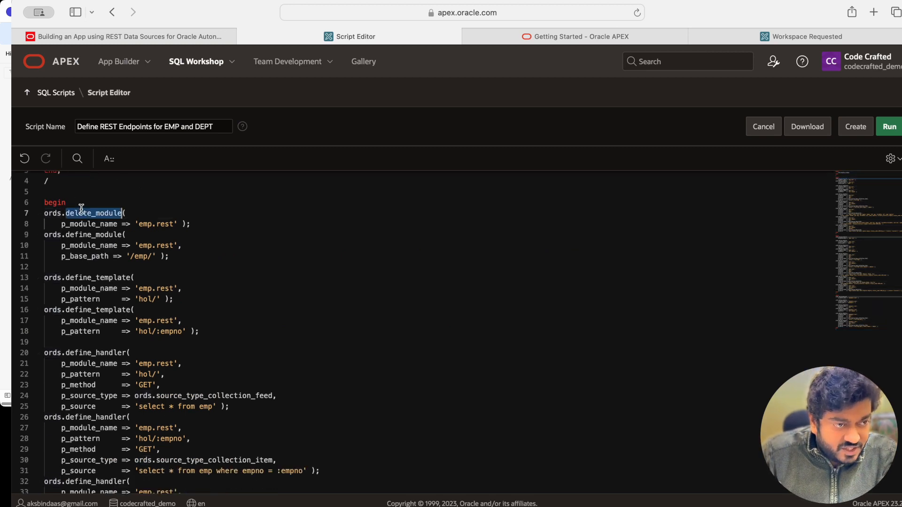
double_click(86, 234)
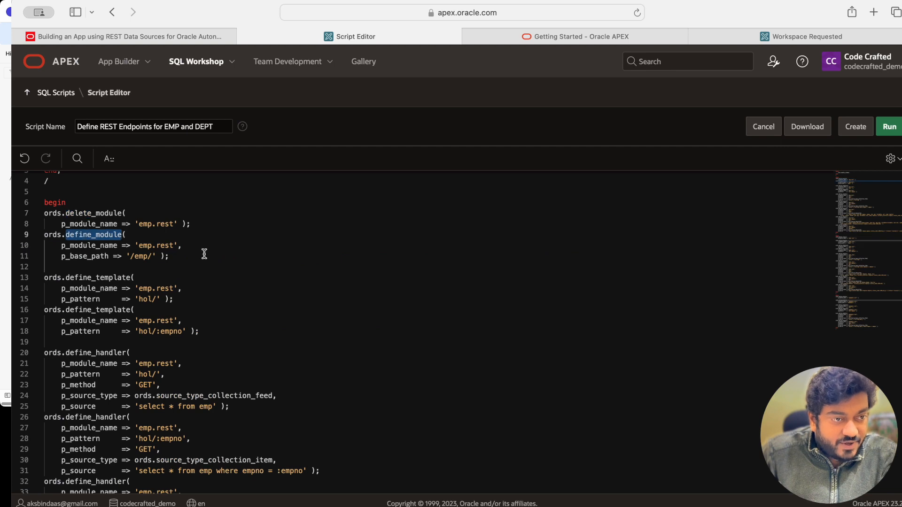
scroll(171, 256, "down", 1)
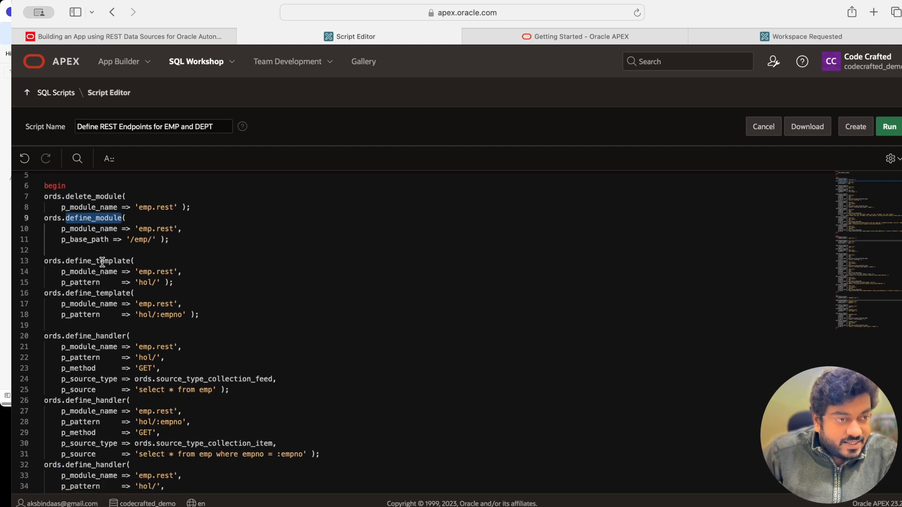
double_click(103, 261)
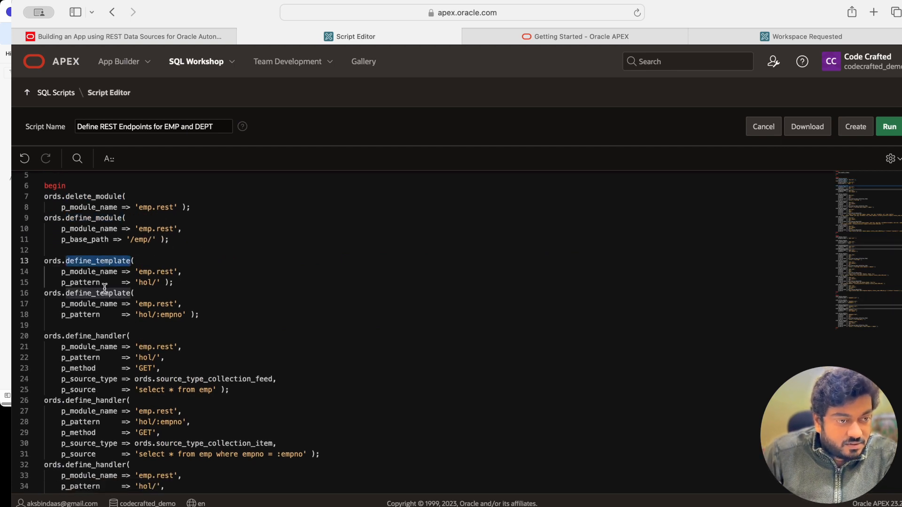
scroll(105, 287, "down", 2)
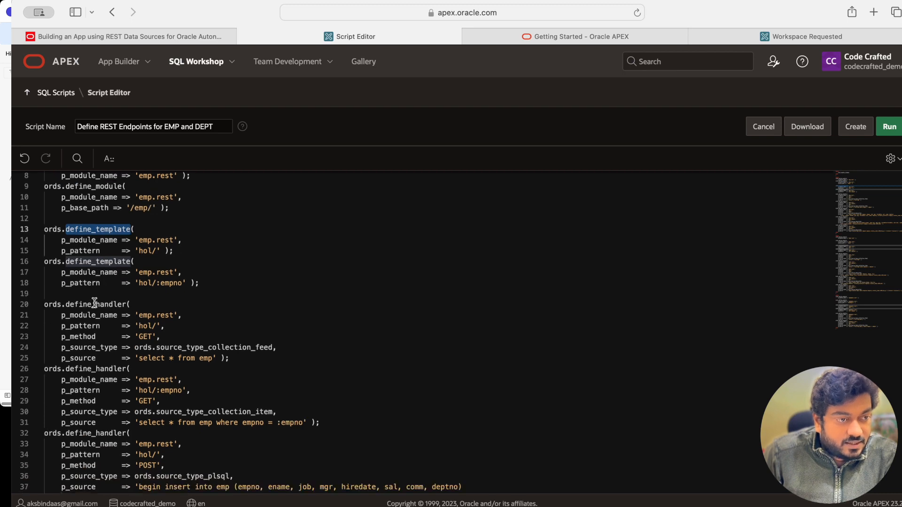
double_click(95, 303)
scroll(98, 314, "down", 2)
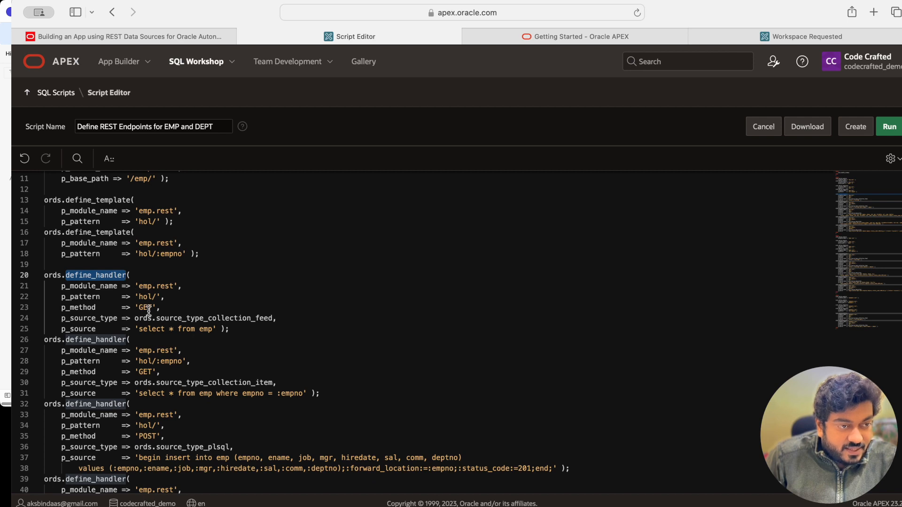
scroll(155, 353, "down", 1)
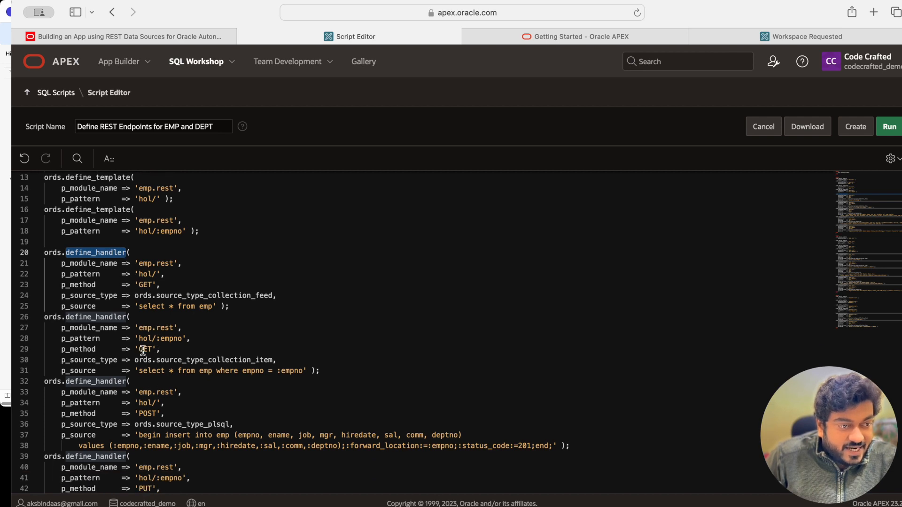
left_click_drag(136, 371, 303, 368)
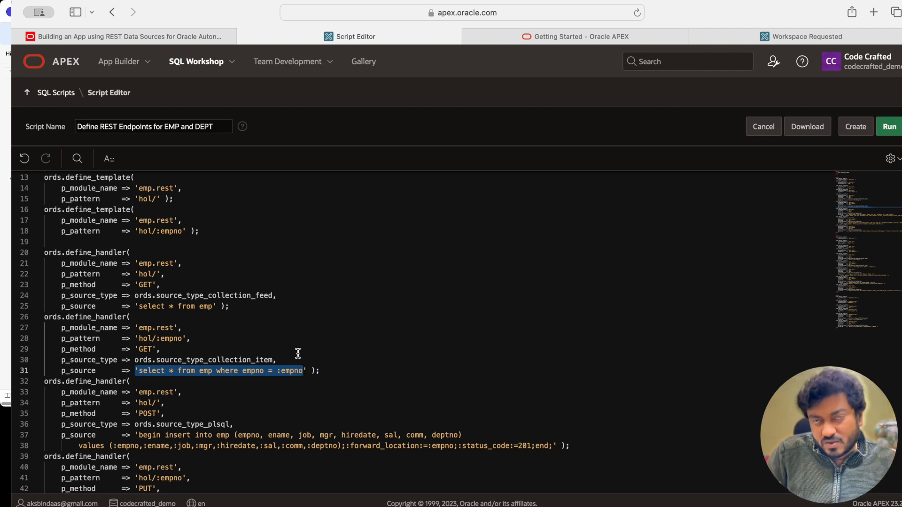
scroll(298, 353, "down", 1)
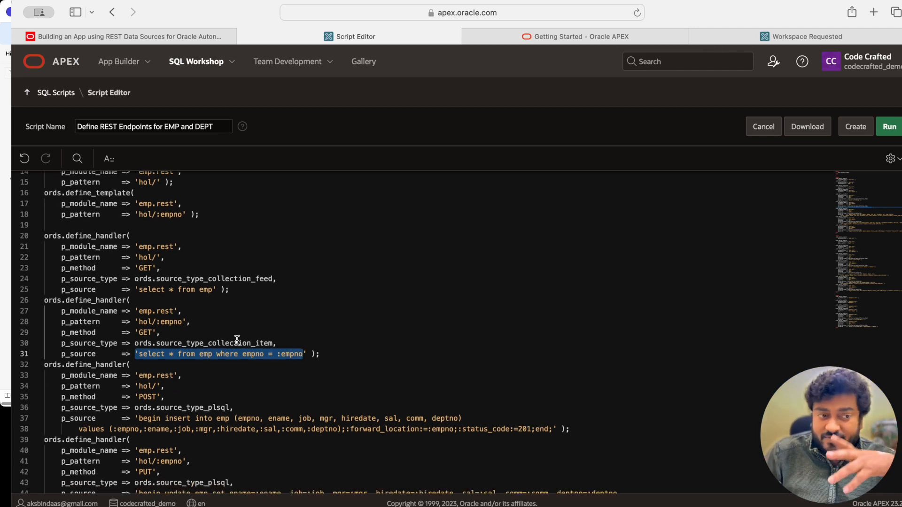
Examine the emp.rest POST, PUT and DELETE handlers, including the insert statement's columns and bind variables
scroll(224, 344, "down", 3)
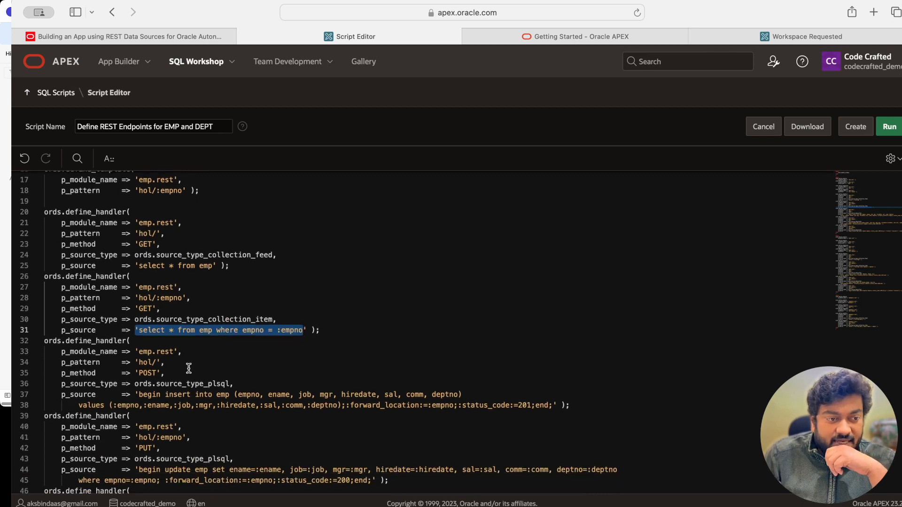
left_click_drag(139, 395, 232, 398)
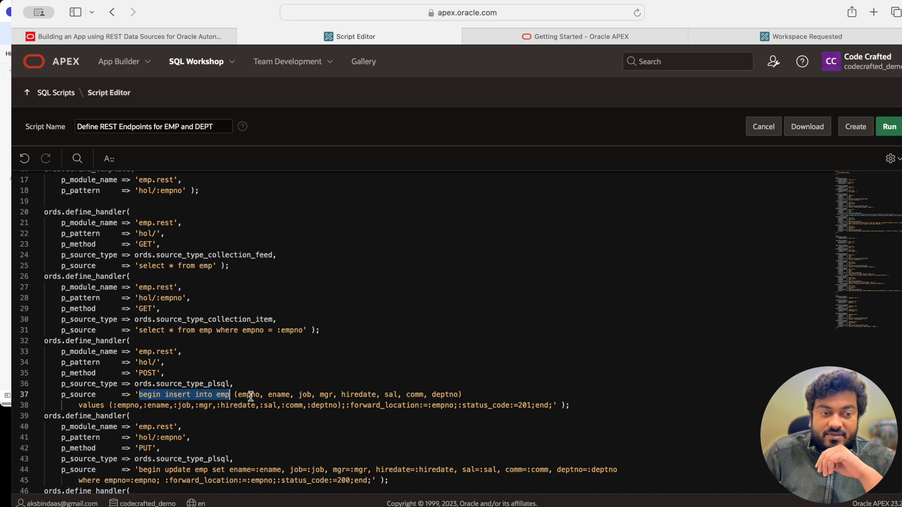
double_click(250, 395)
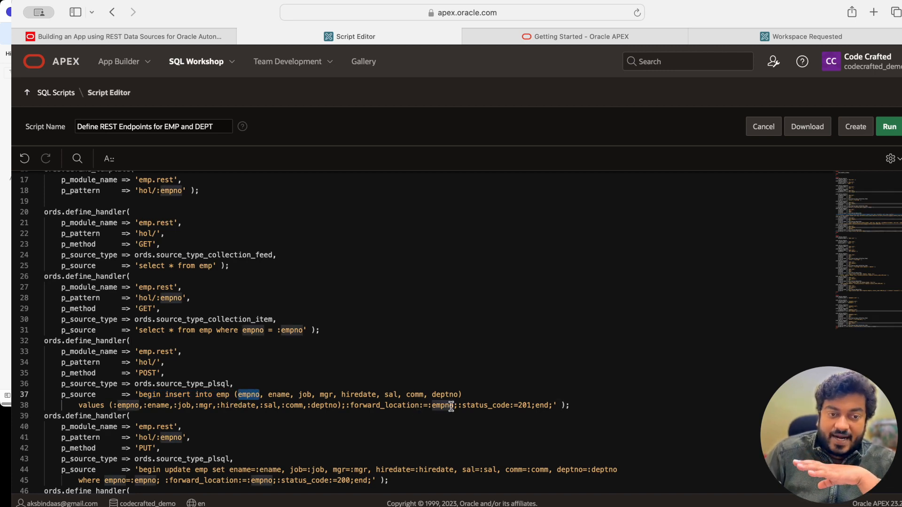
double_click(206, 405)
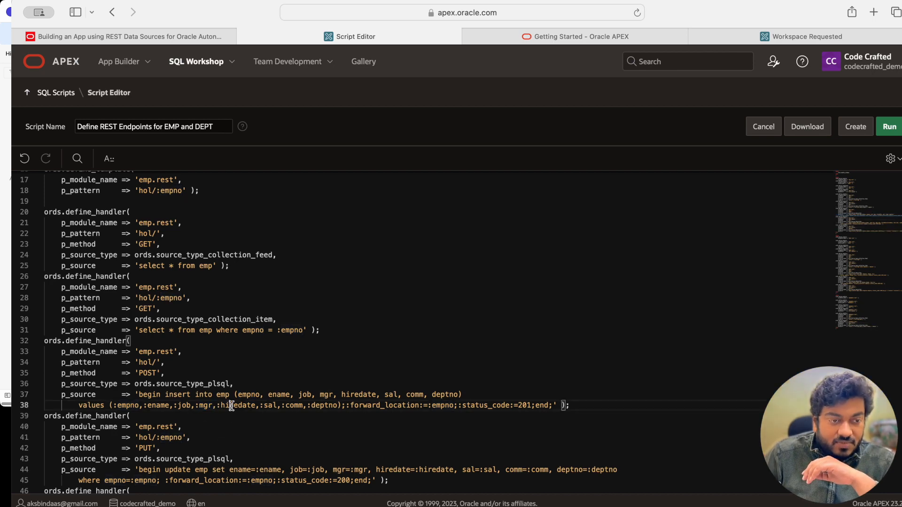
double_click(231, 405)
scroll(237, 394, "down", 5)
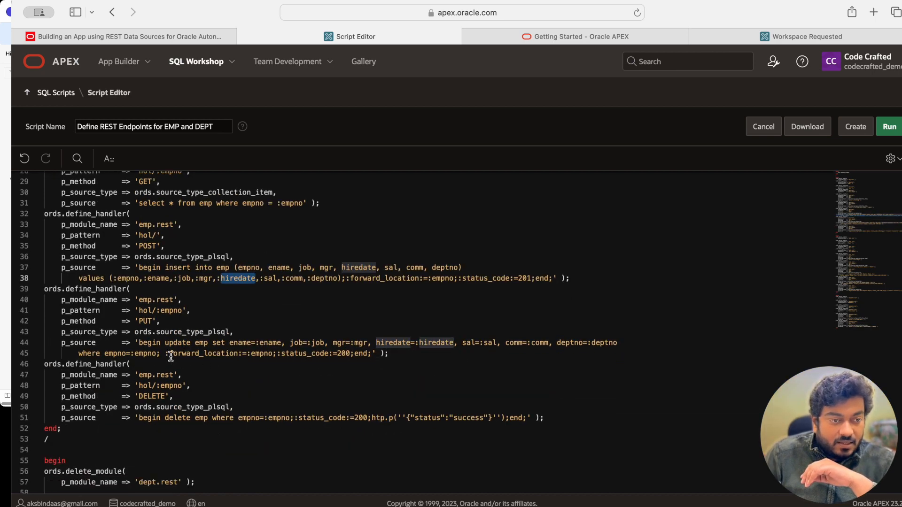
scroll(223, 362, "down", 1)
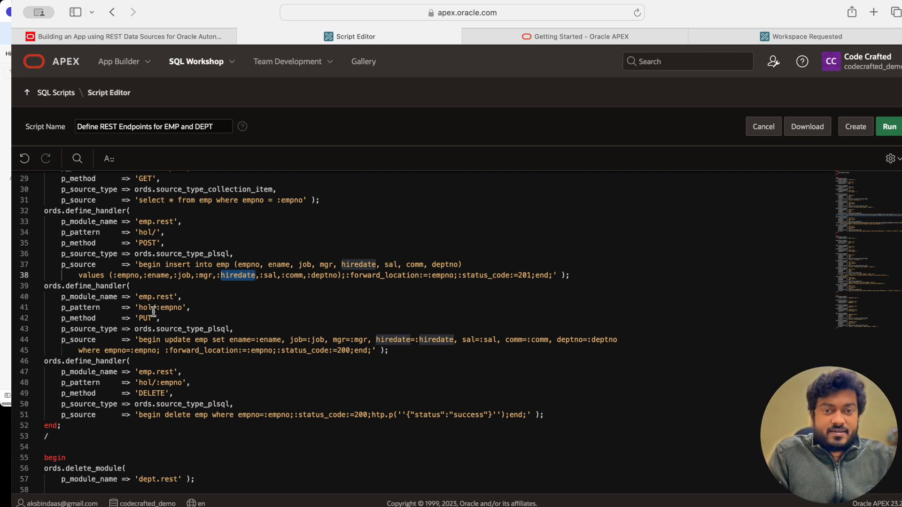
scroll(226, 312, "down", 6)
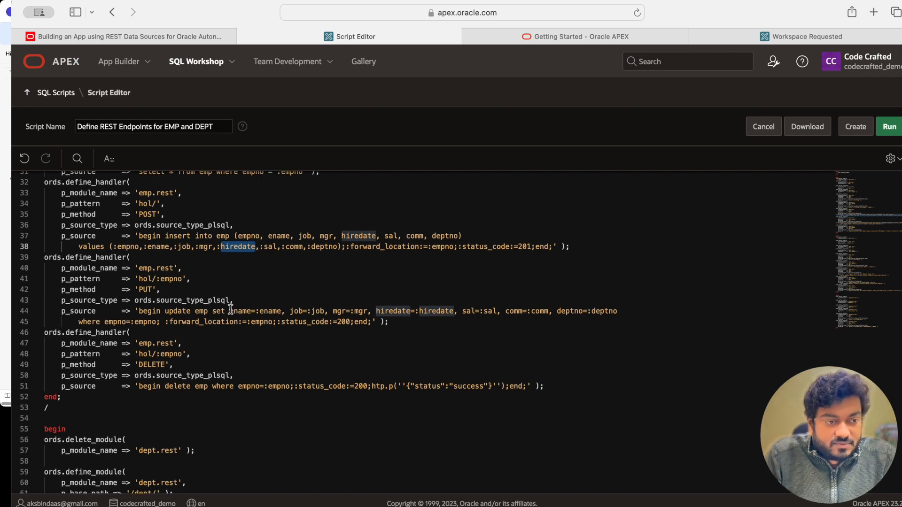
Review the dept.rest module section of the script, especially the queries of its two GET handlers on dept
scroll(226, 301, "down", 2)
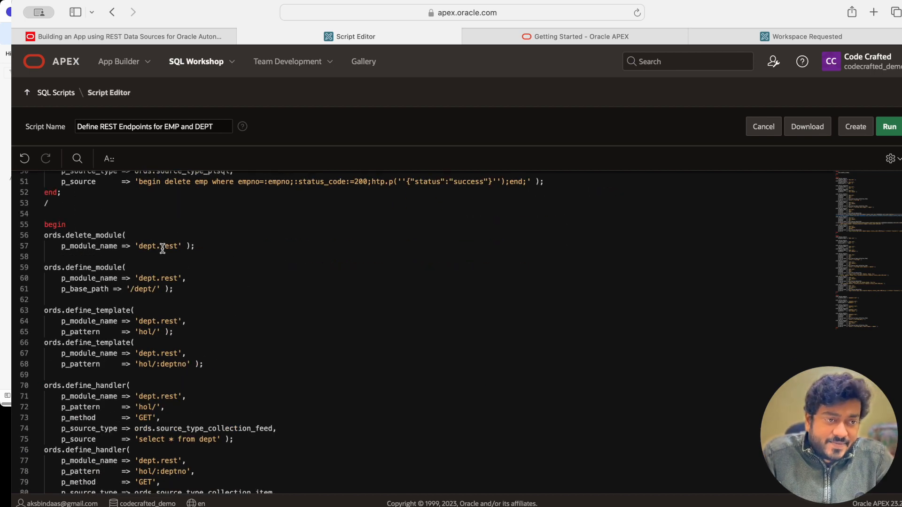
double_click(145, 246)
scroll(162, 265, "down", 3)
scroll(166, 273, "down", 3)
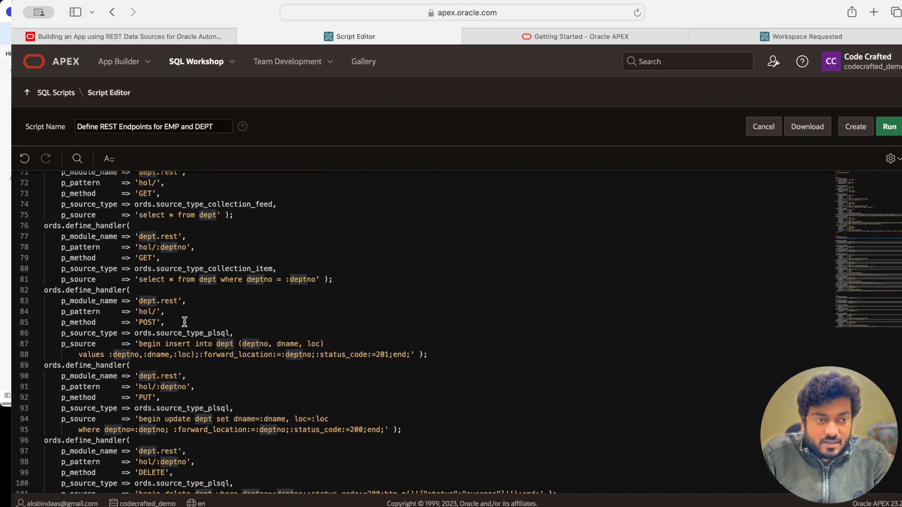
left_click(140, 279)
left_click_drag(140, 280, 320, 277)
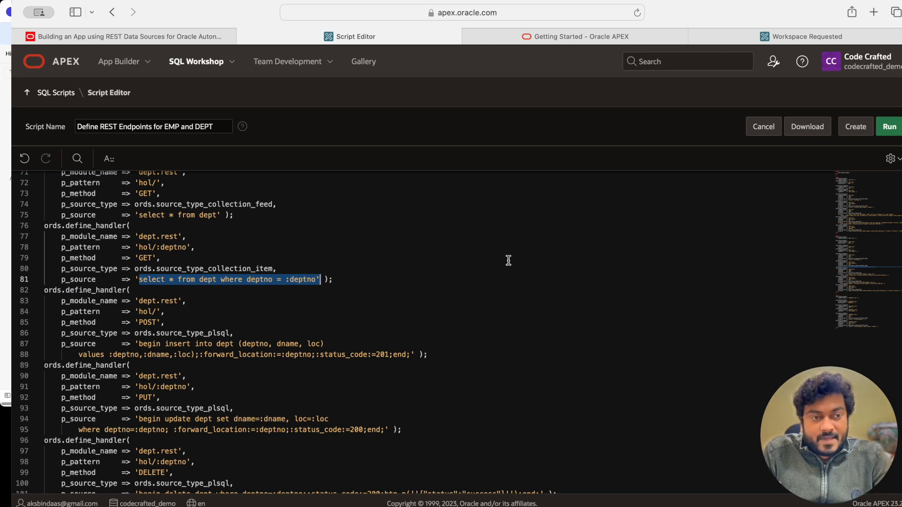
scroll(257, 276, "up", 1)
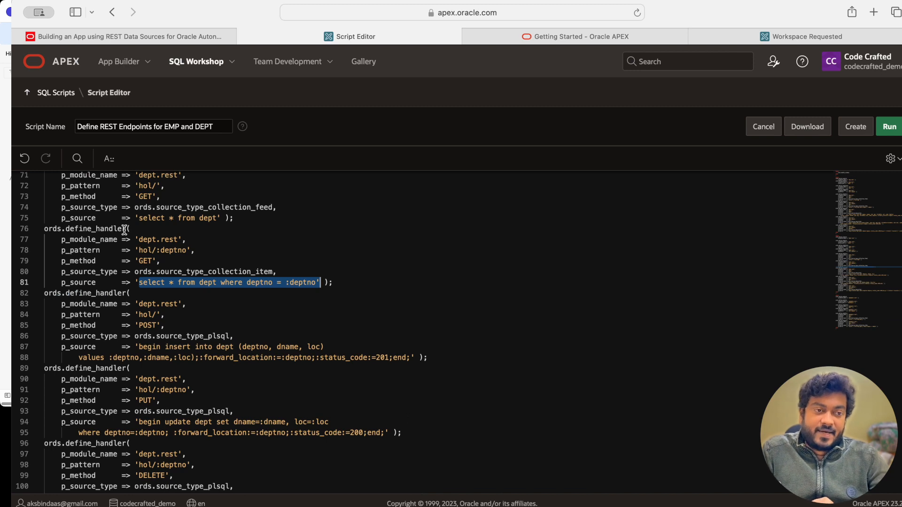
left_click_drag(215, 219, 139, 222)
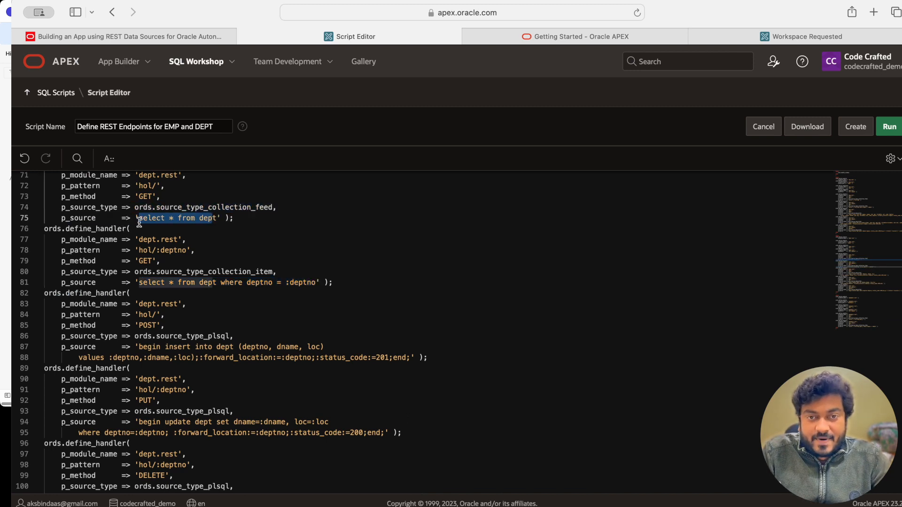
Check the lab guide's instruction below the code block, return to the script editor, and run the script with confirmation
left_click(154, 30)
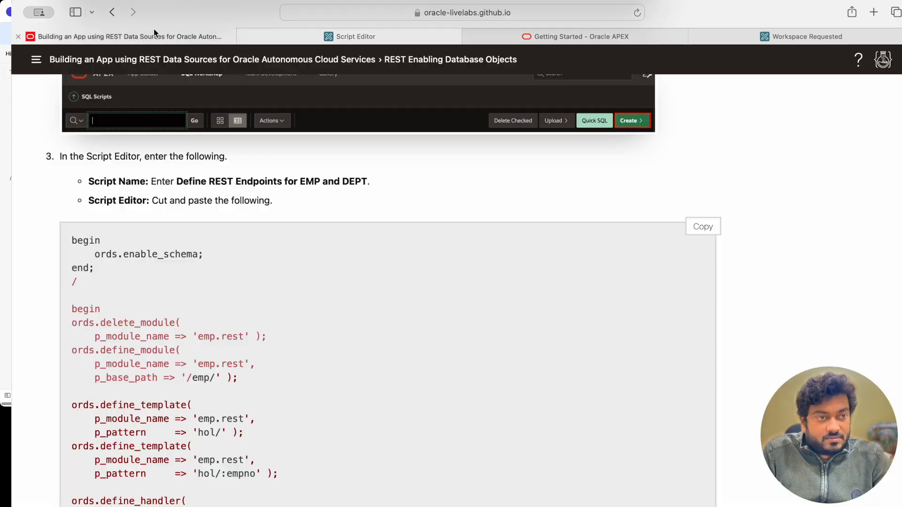
scroll(233, 243, "down", 20)
scroll(233, 242, "down", 20)
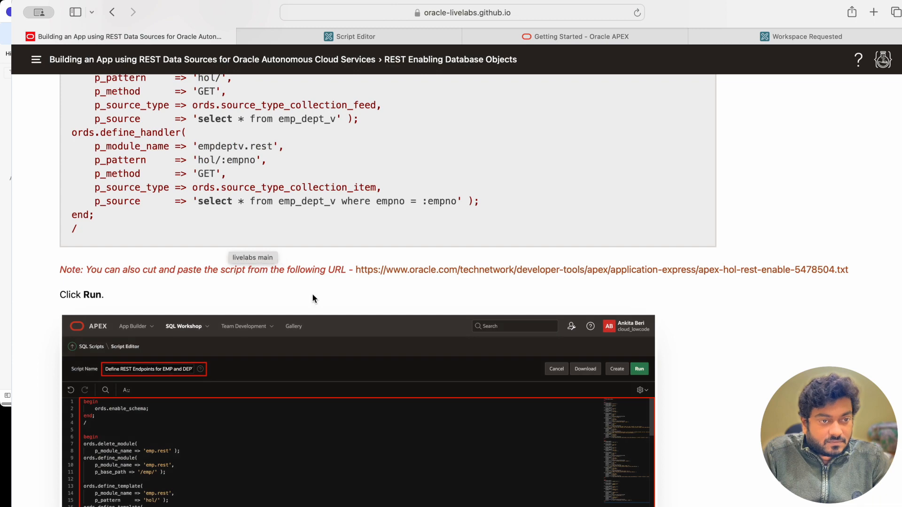
left_click(350, 36)
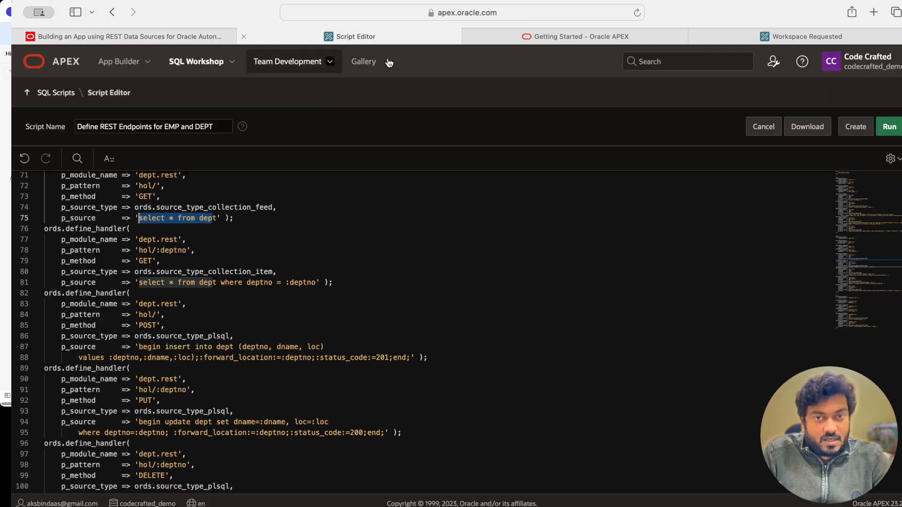
left_click(889, 127)
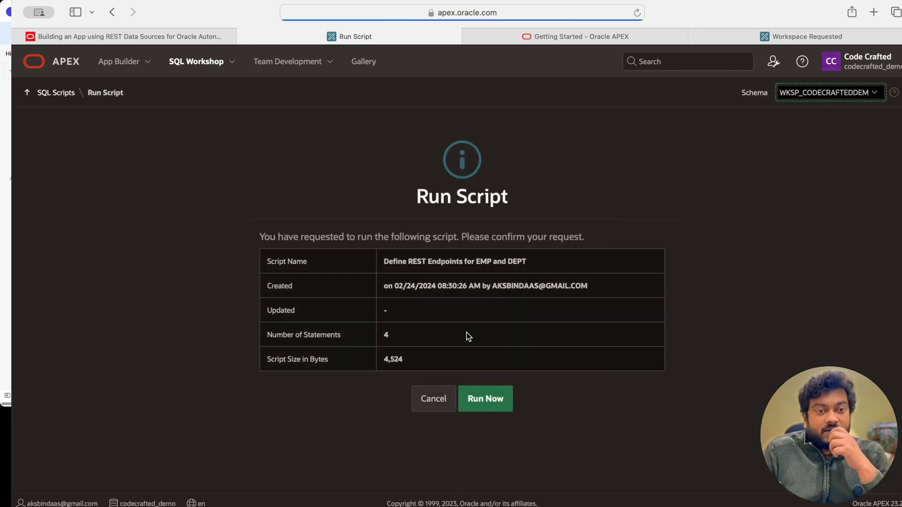
left_click(489, 403)
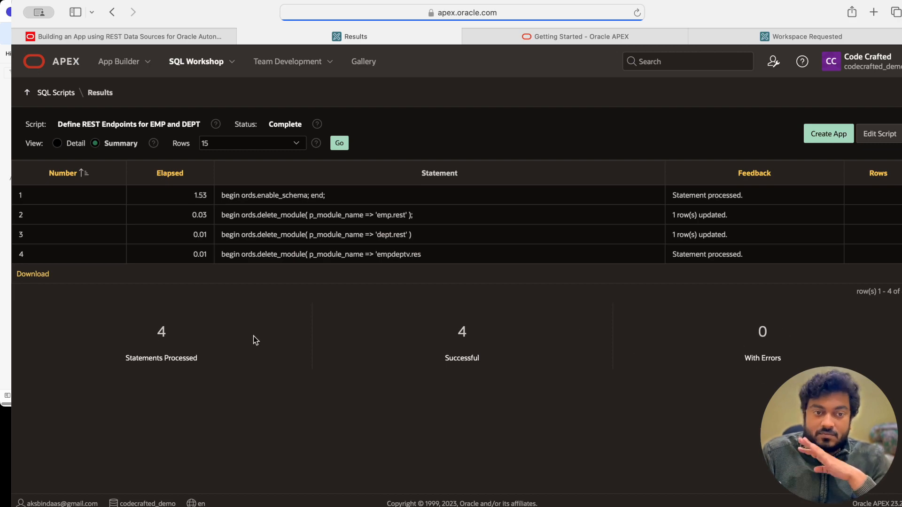
Compare the run results with the lab guide and expand "Task 3: Reviewing the REST Services"
left_click(158, 38)
scroll(216, 238, "down", 3)
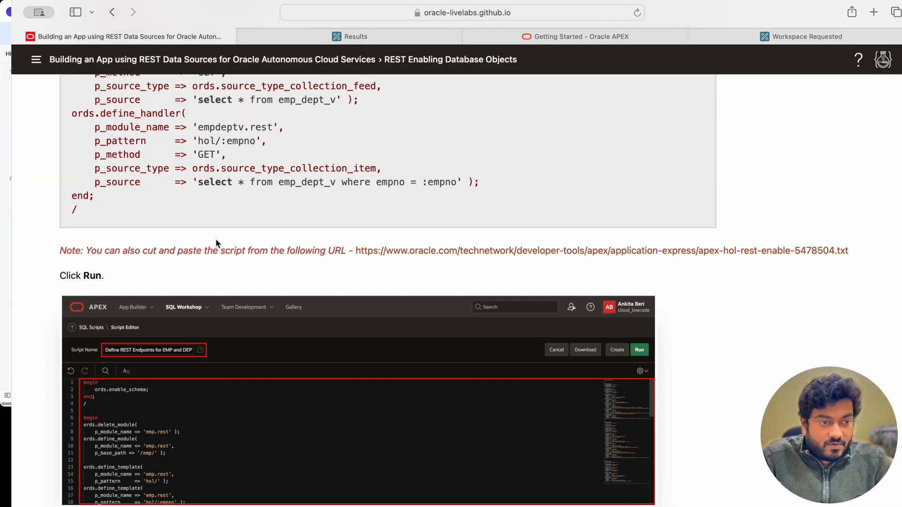
scroll(216, 238, "down", 10)
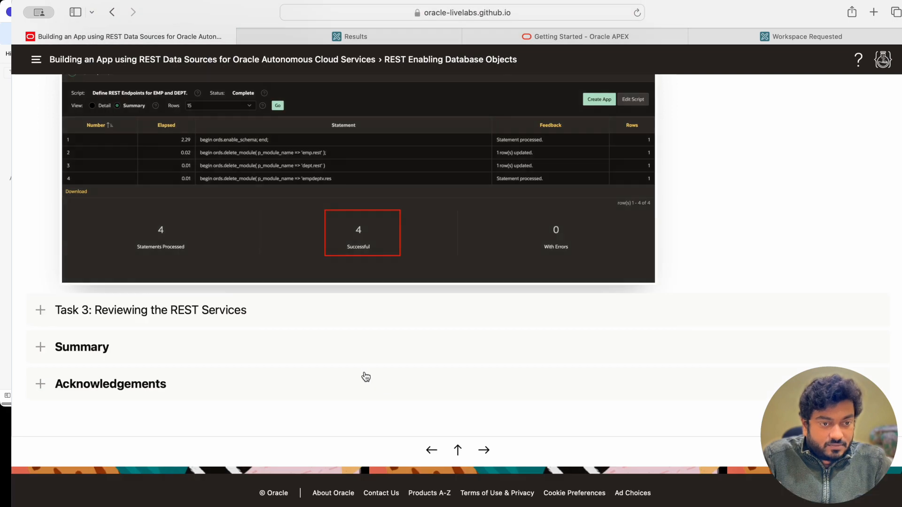
left_click(106, 310)
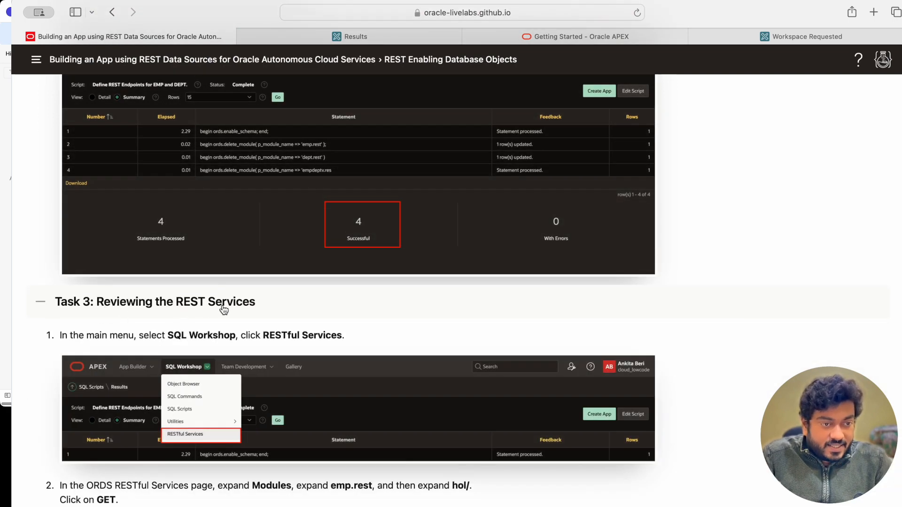
Switch back to the APEX workspace, open SQL Workshop's RESTful Services page, and review the schema access status on its dashboard
left_click(313, 41)
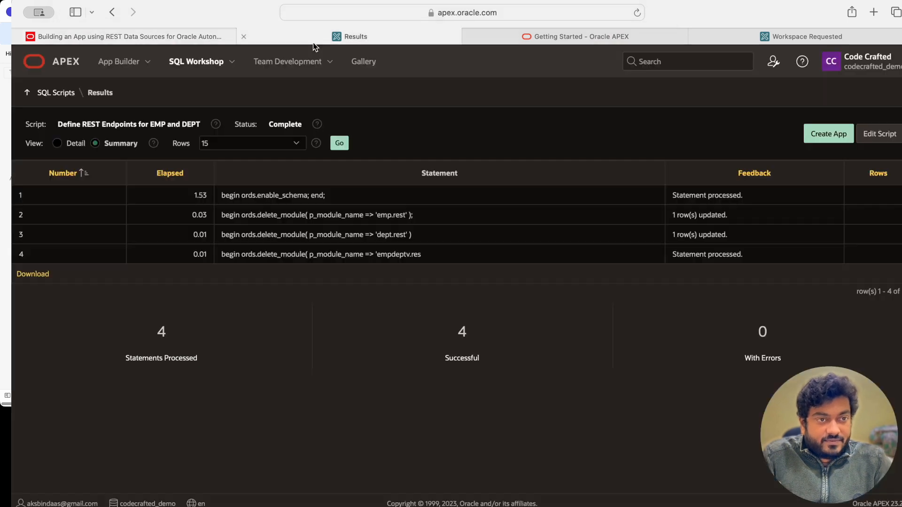
left_click(233, 63)
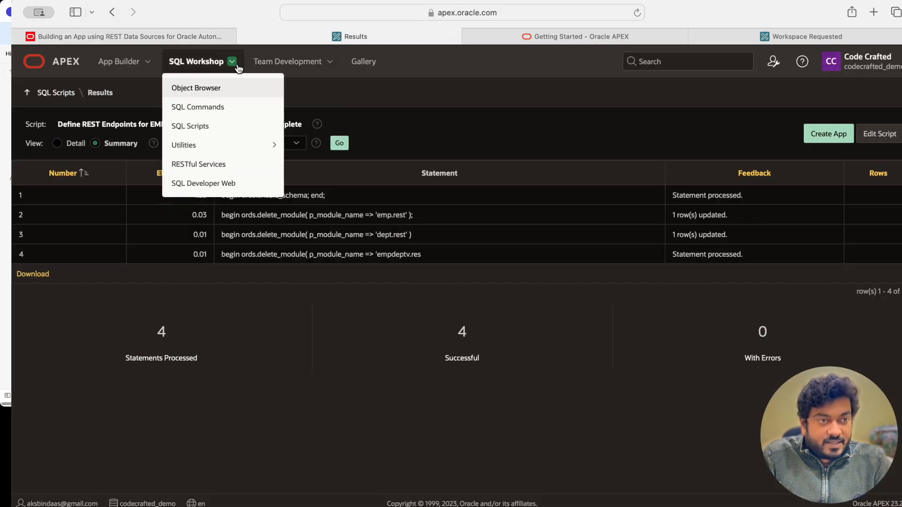
left_click(229, 166)
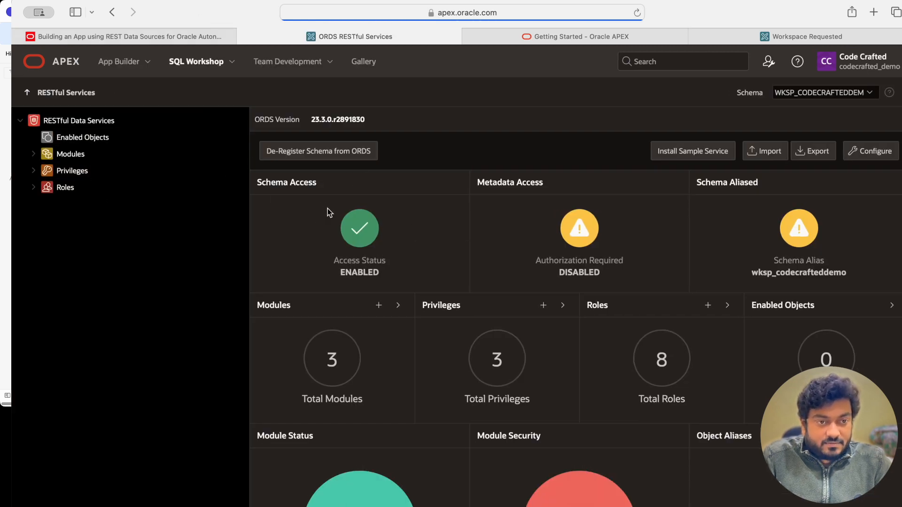
scroll(355, 244, "down", 1)
double_click(341, 244)
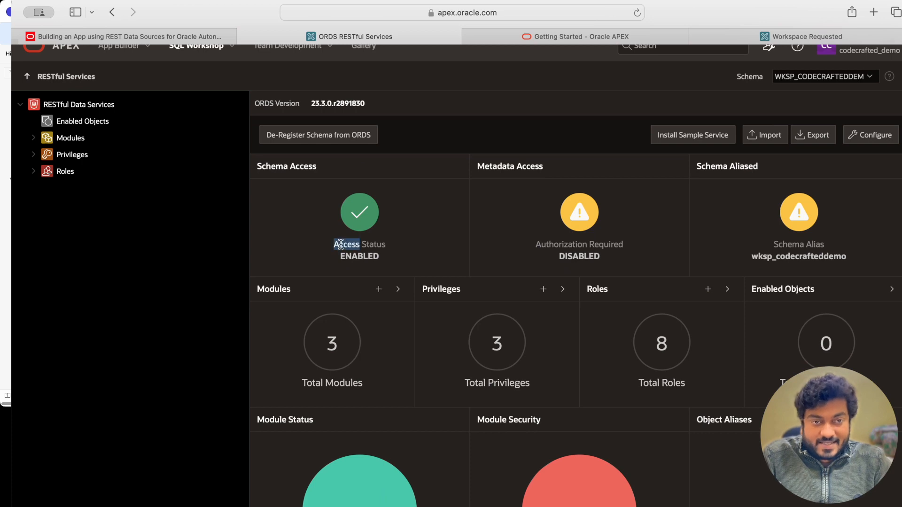
scroll(563, 266, "down", 1)
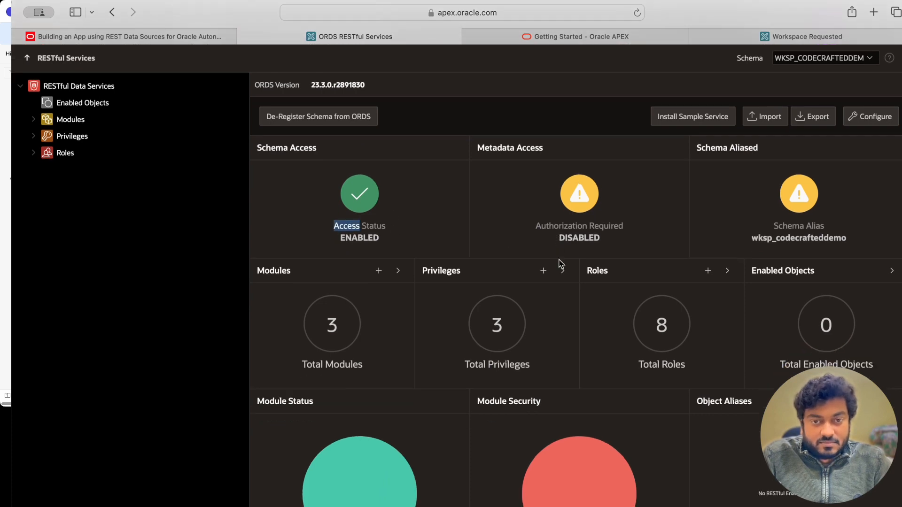
Review the metadata access status, the module, privilege and role summaries, and the module status and security charts on the dashboard
double_click(575, 237)
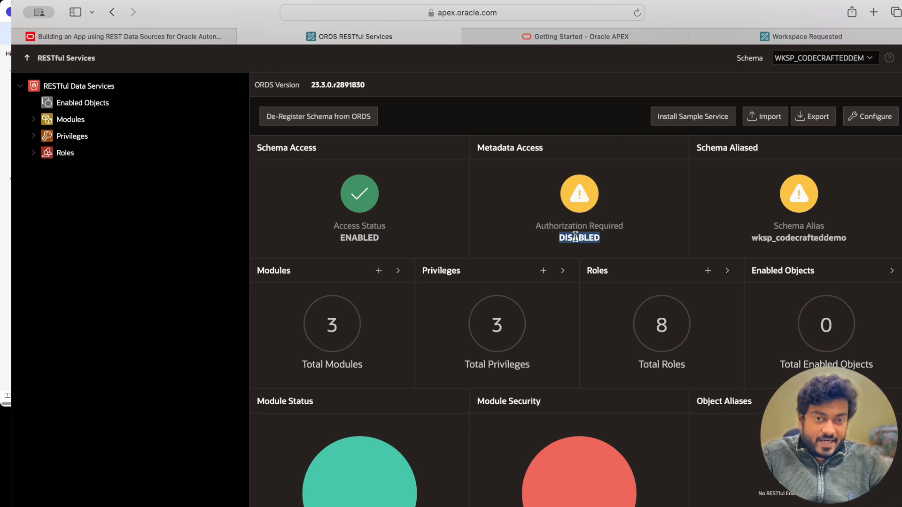
scroll(575, 237, "down", 1)
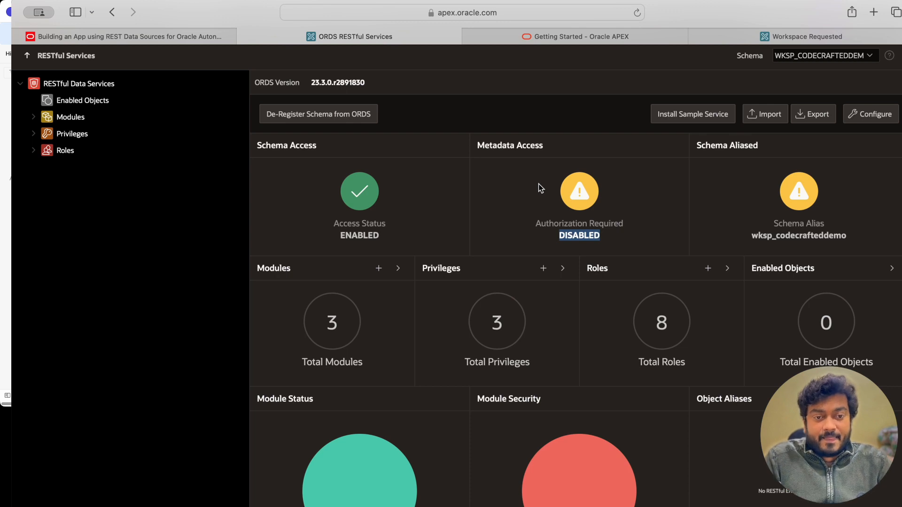
scroll(556, 224, "down", 2)
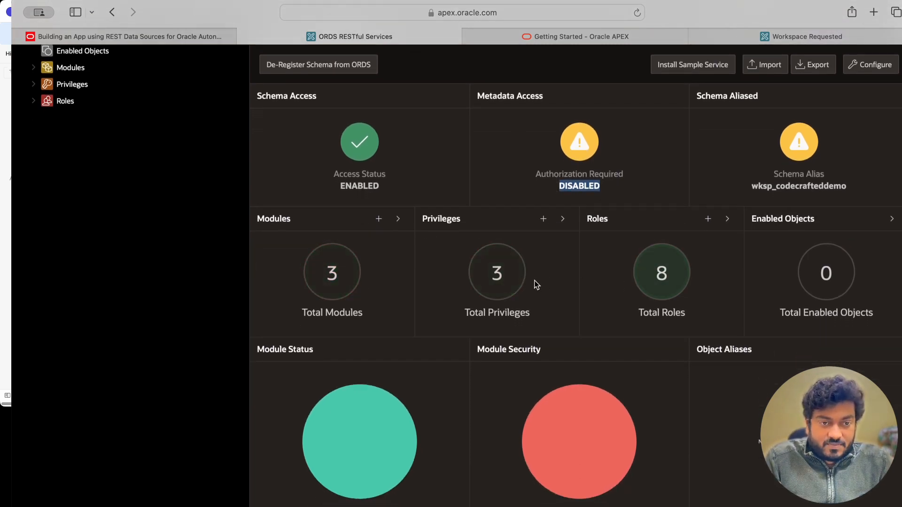
scroll(687, 285, "down", 2)
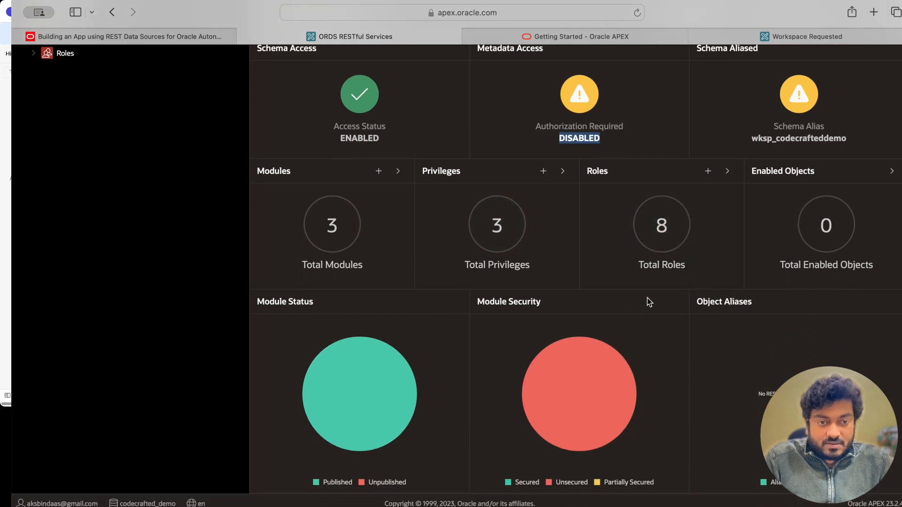
scroll(268, 78, "up", 3)
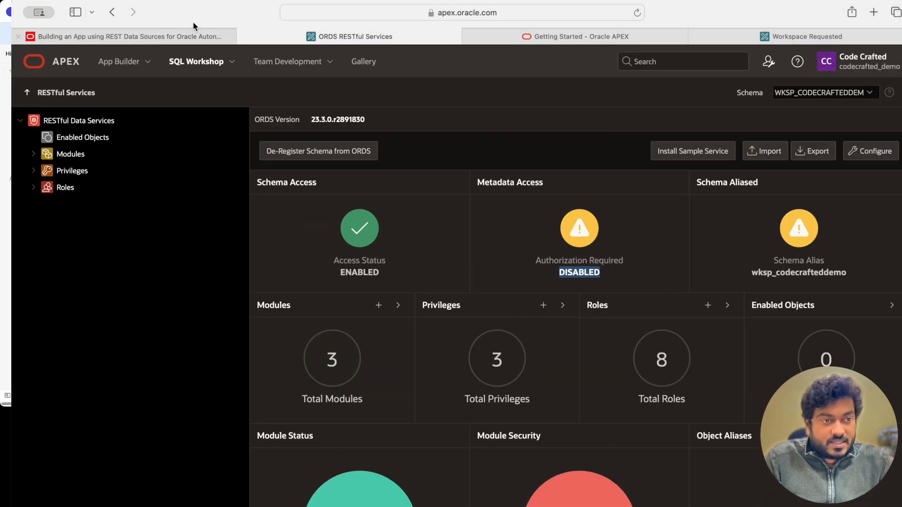
Check step 2 of the lab guide's REST services task, return to APEX, and review the dept.rest module definition and its resource templates
left_click(181, 36)
scroll(280, 296, "down", 6)
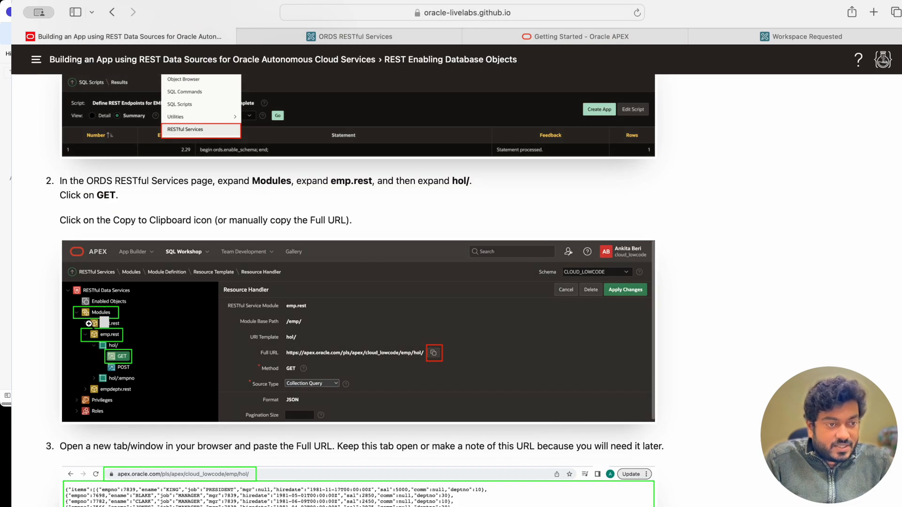
left_click(303, 36)
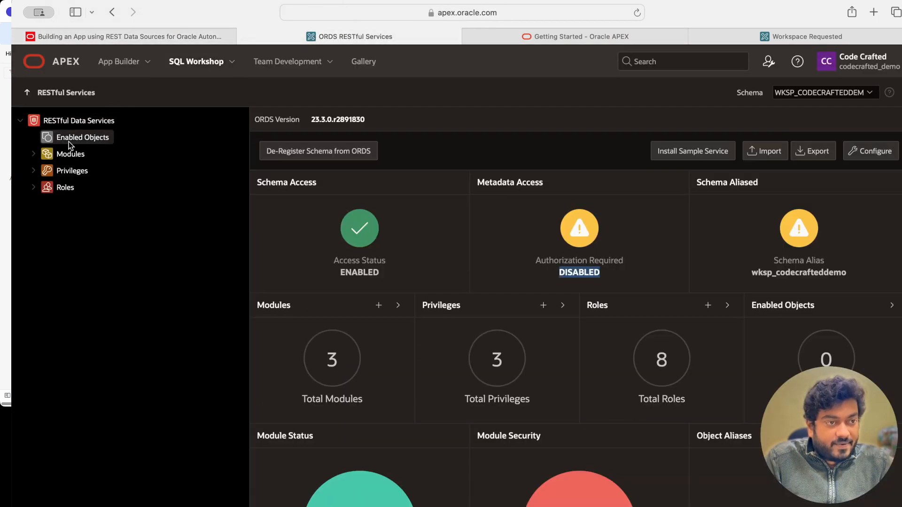
left_click(33, 155)
left_click(66, 172)
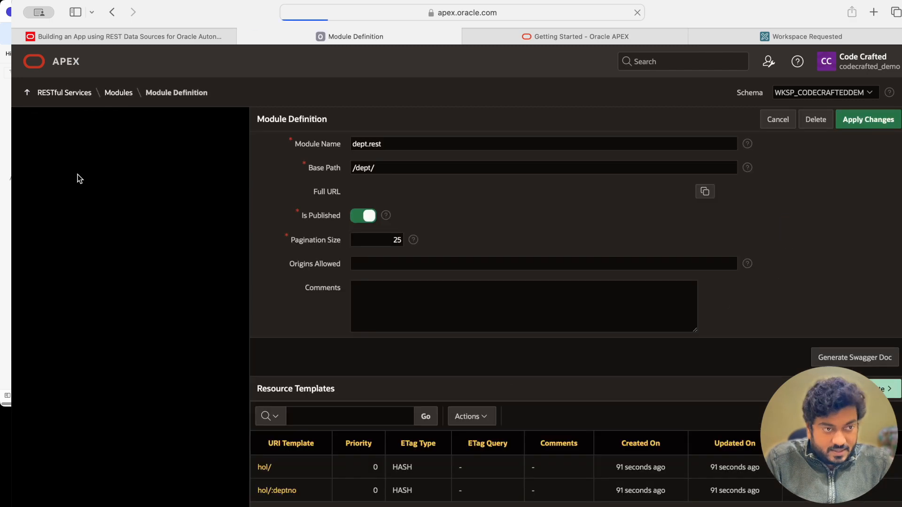
scroll(369, 252, "down", 2)
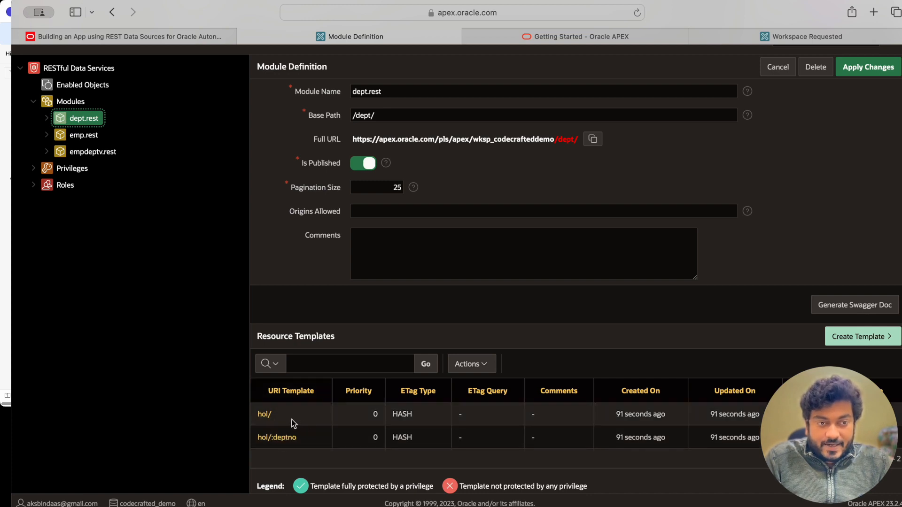
Review the module definitions and resource templates of emp.rest and empdeptv.rest
left_click(89, 138)
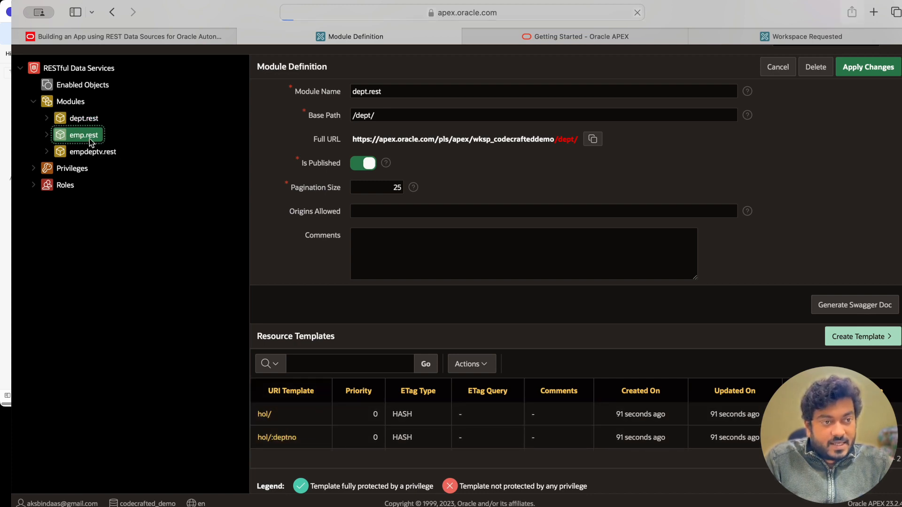
scroll(330, 311, "down", 2)
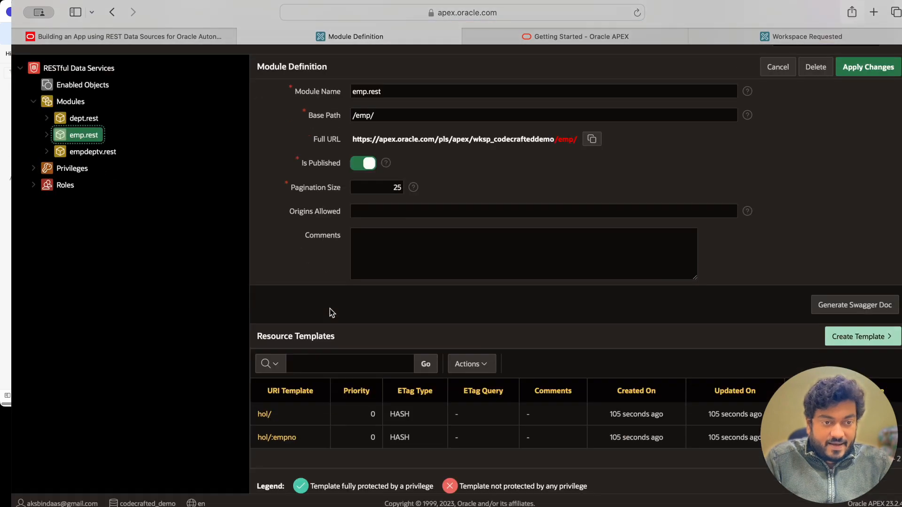
left_click(90, 152)
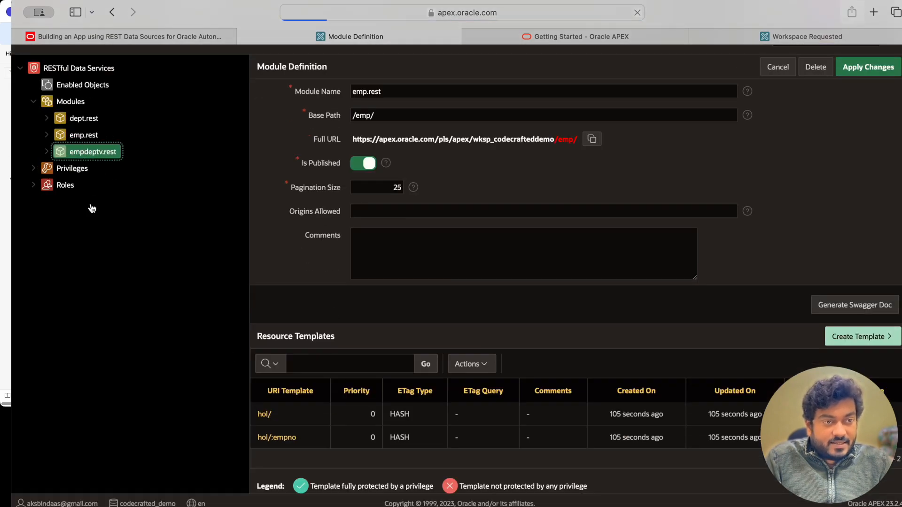
scroll(330, 283, "down", 2)
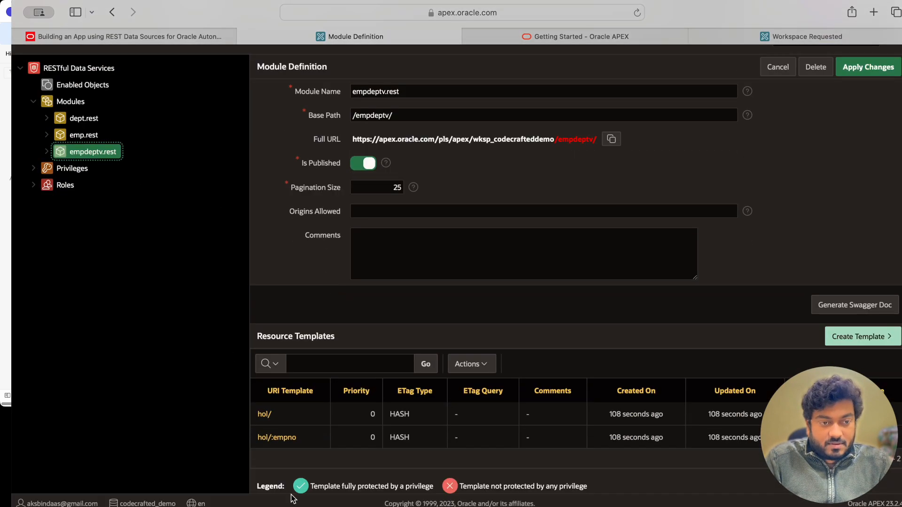
scroll(310, 414, "up", 3)
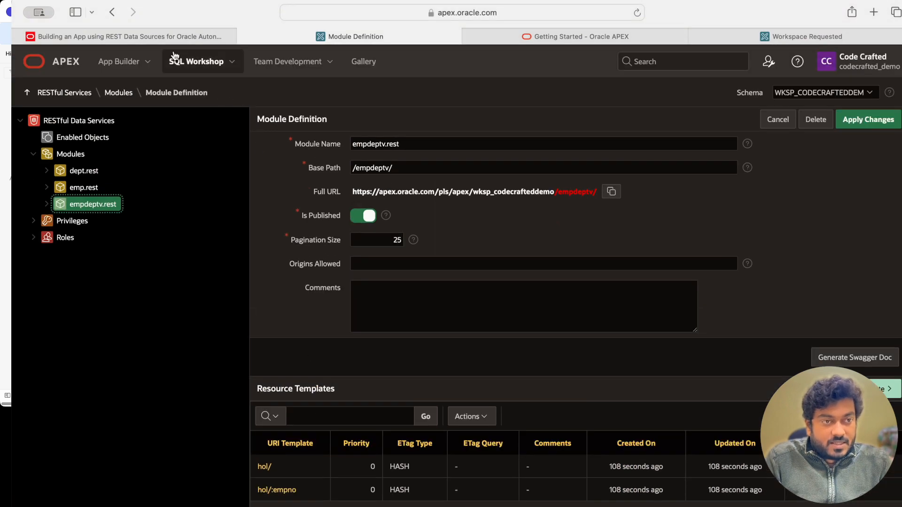
Recheck the lab guide's step 2, return to APEX, and open the GET handler of the hol/:empno template in the emp.rest module
left_click(172, 37)
scroll(241, 237, "down", 1)
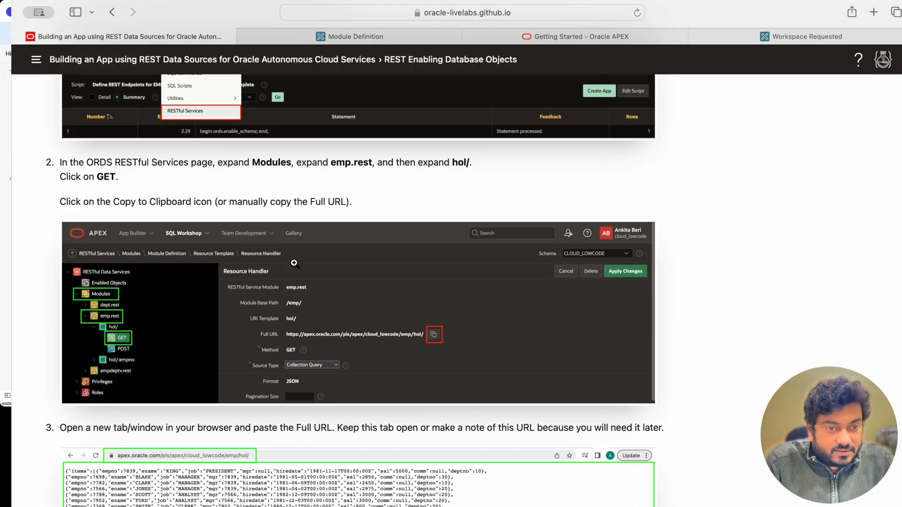
left_click(350, 38)
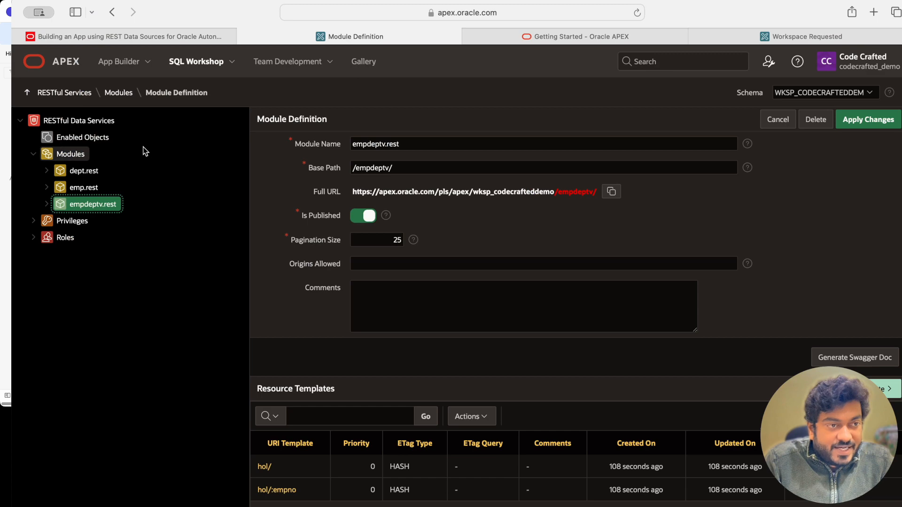
left_click(153, 40)
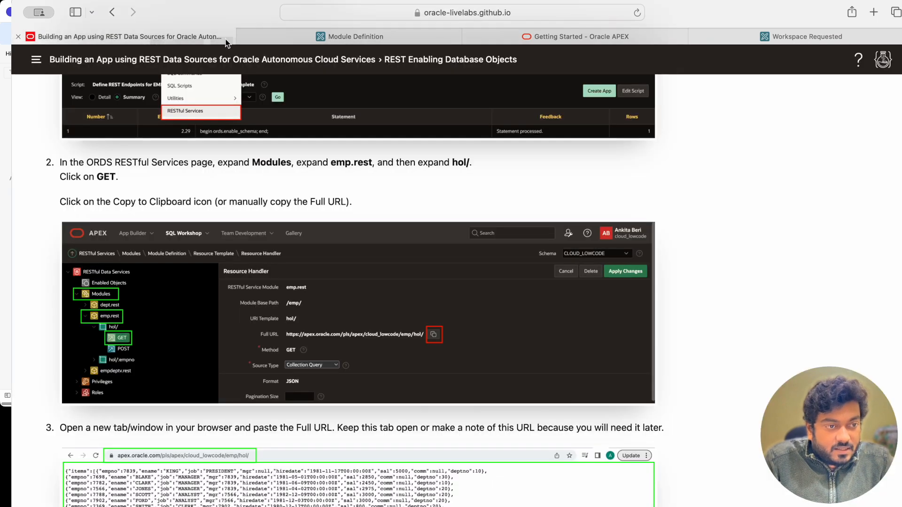
left_click(305, 40)
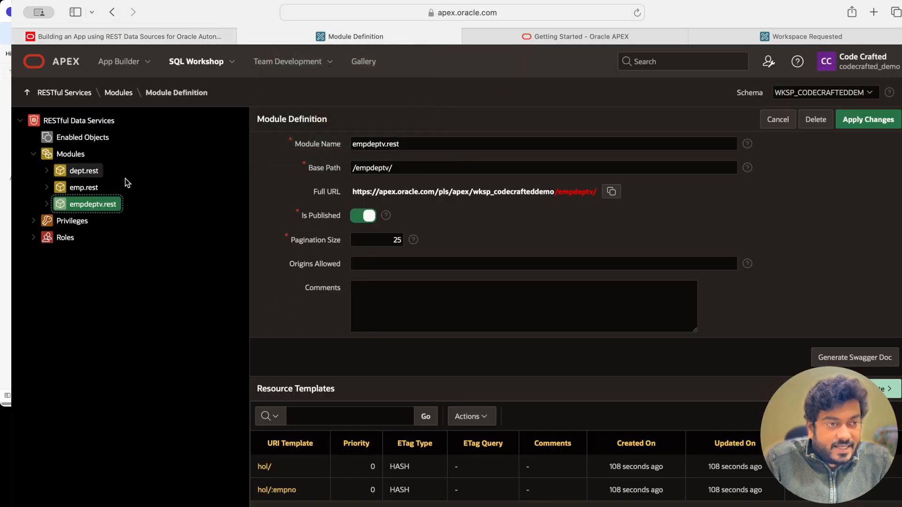
left_click(52, 188)
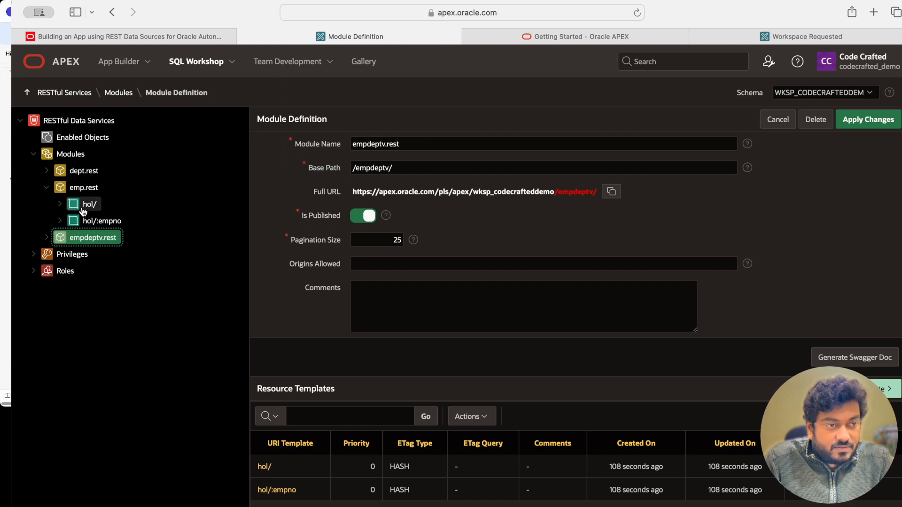
left_click(60, 221)
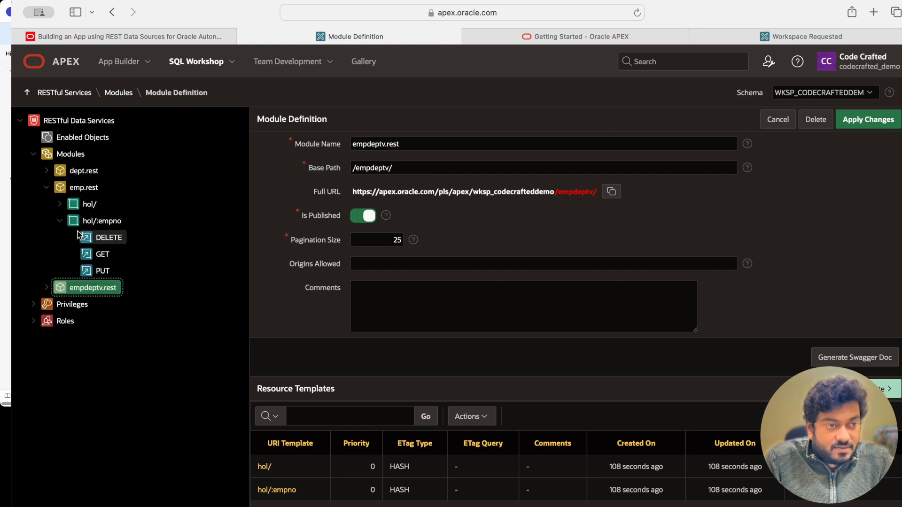
left_click(95, 255)
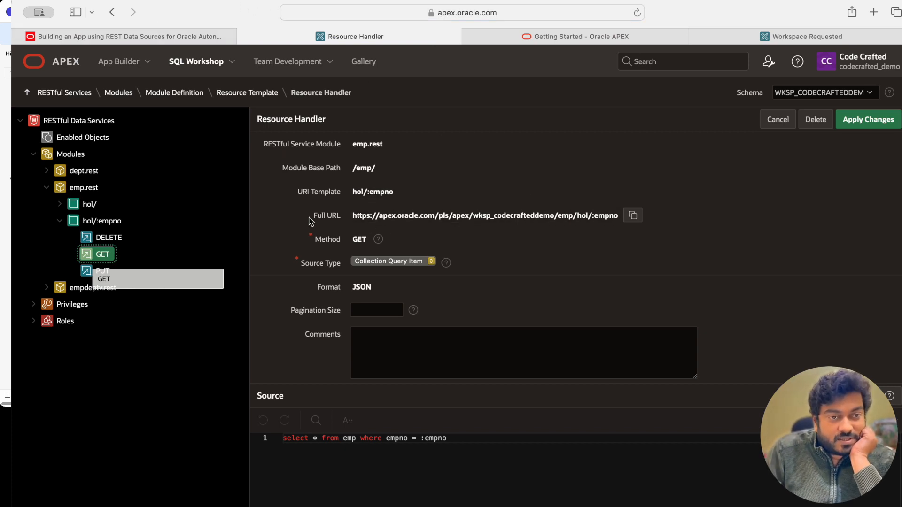
Copy the Full URL of the hol/:empno GET handler, selecting it manually instead of using the copy-to-clipboard function
left_click(635, 216)
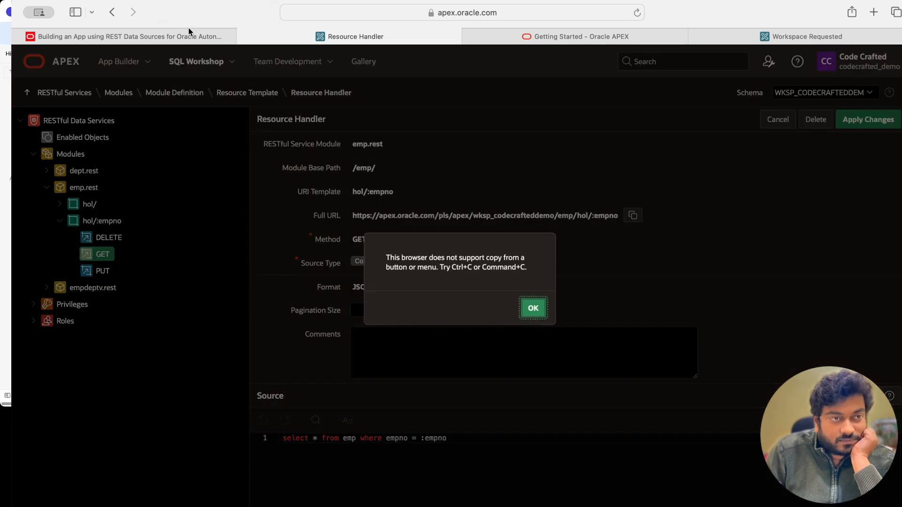
left_click(533, 309)
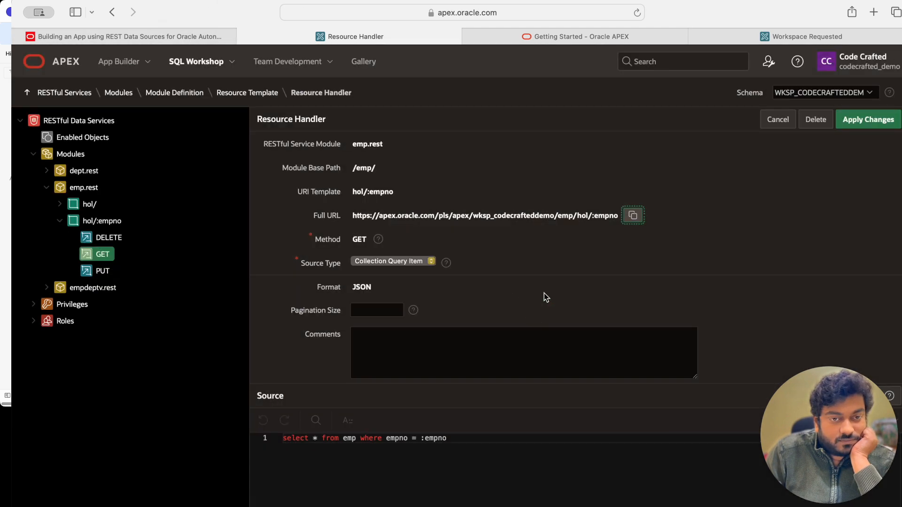
triple_click(578, 215)
triple_click(565, 212)
left_click(343, 218)
left_click_drag(350, 219, 594, 225)
left_click(606, 225)
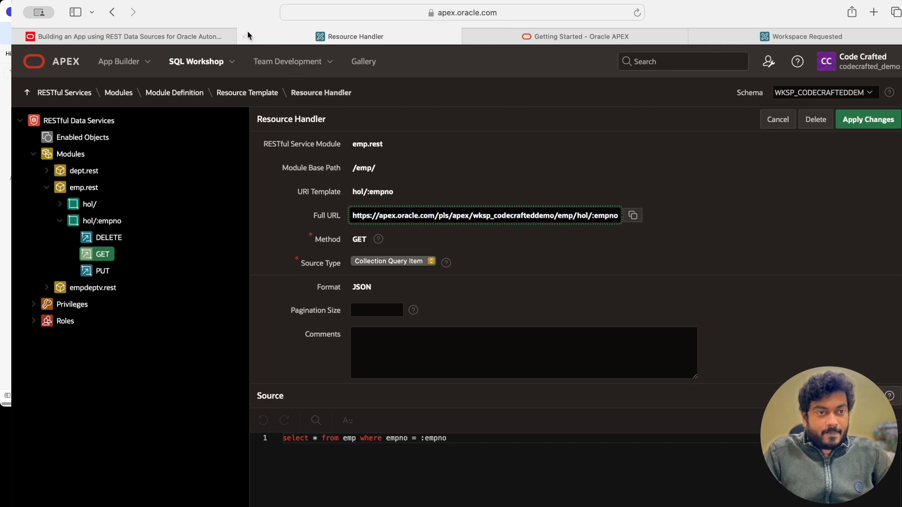
Read step 3 of the lab guide about opening the Full URL in the browser, including its sample output
left_click(159, 37)
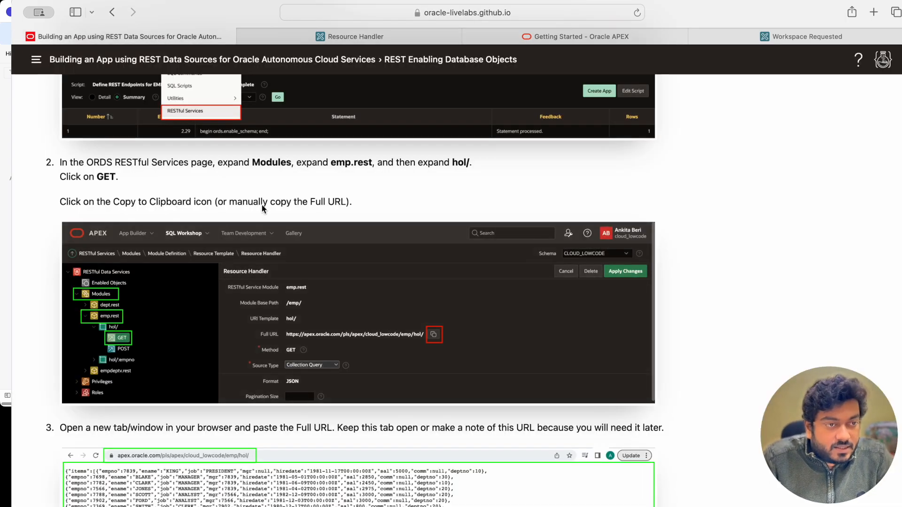
scroll(274, 210, "down", 2)
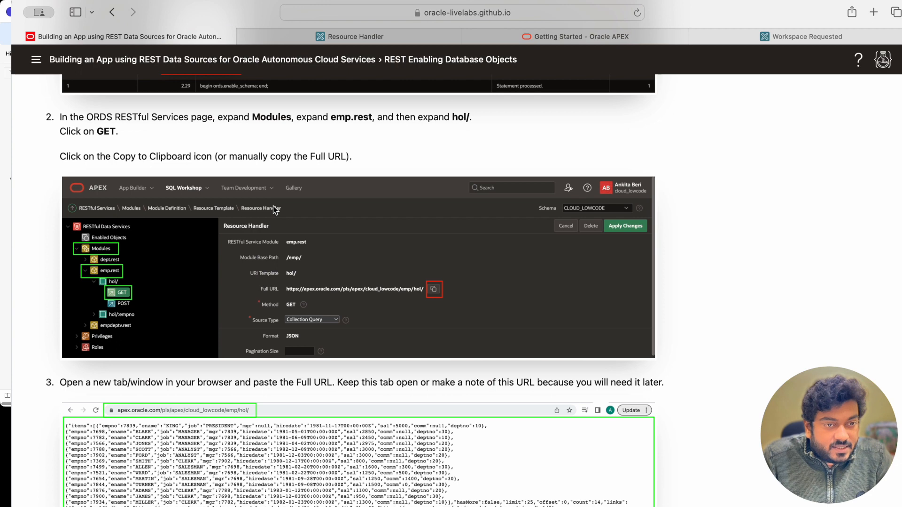
scroll(273, 209, "down", 3)
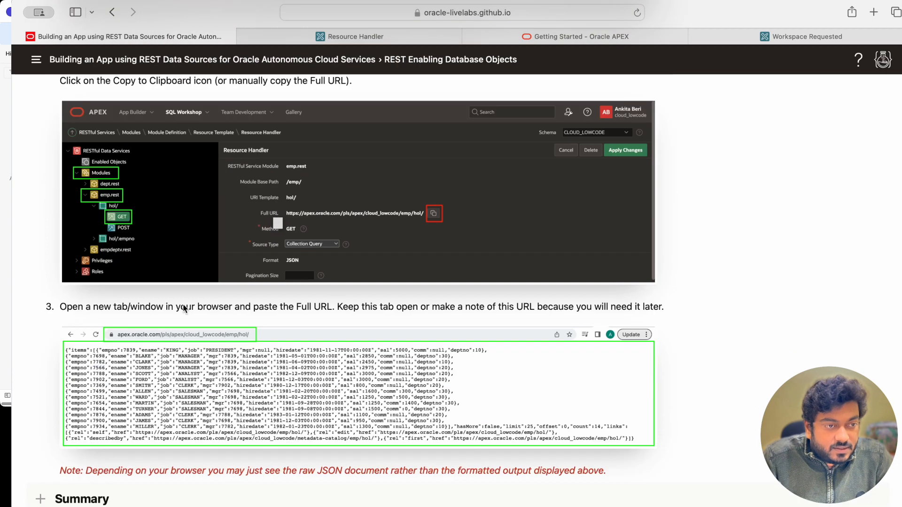
Try to load the copied hol/:empno URL in the Getting Started - Oracle APEX browser tab
left_click(368, 36)
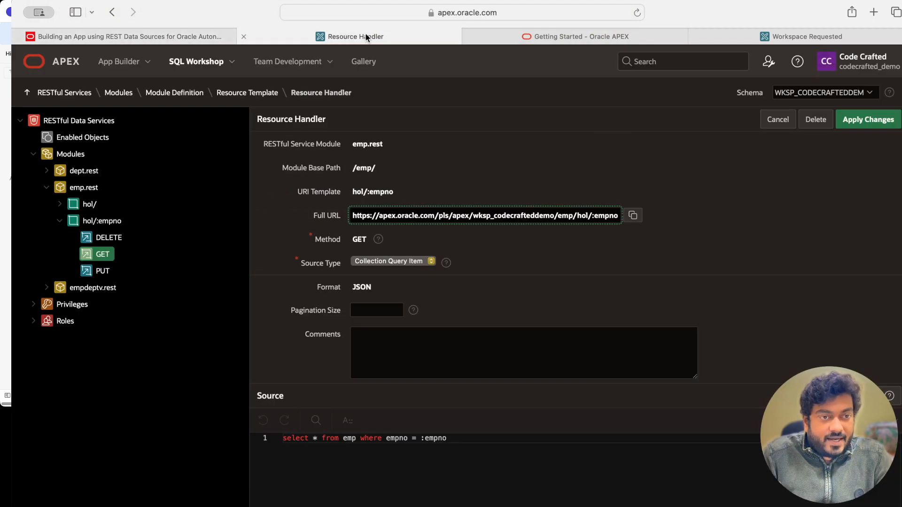
left_click(529, 36)
left_click(468, 12)
key("super+v")
key("Return")
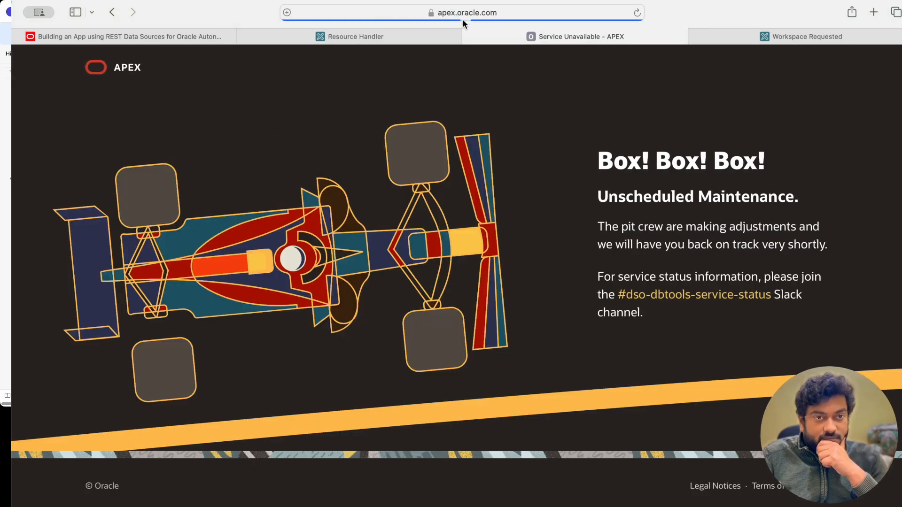
left_click(462, 12)
key("super+v")
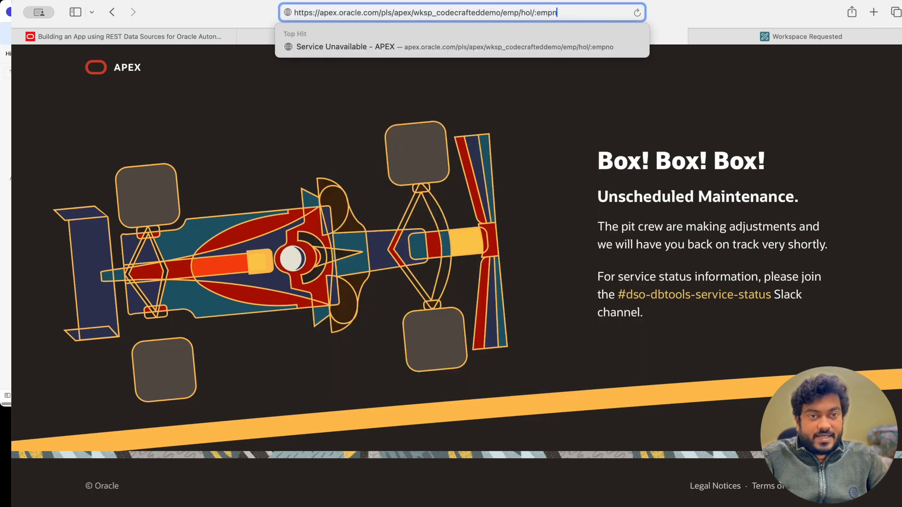
key("Return")
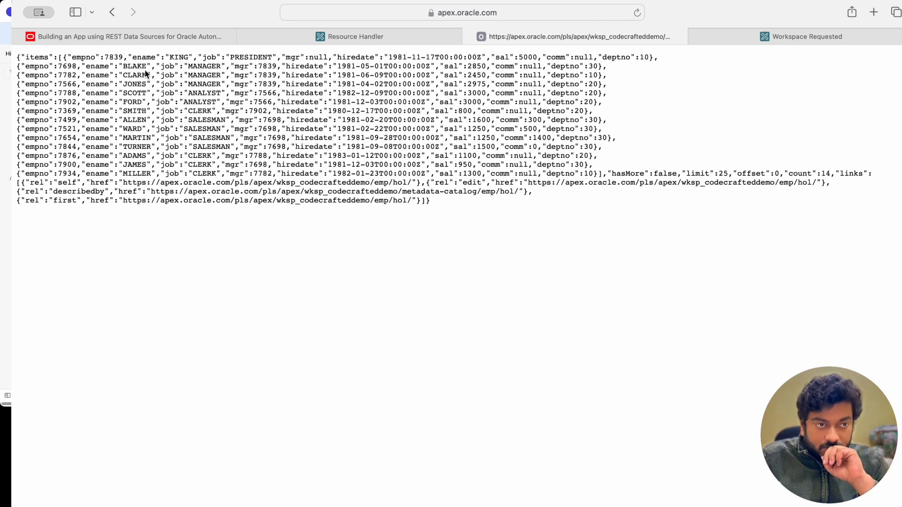
mouse_move(20, 57)
left_mouse_down()
mouse_move(200, 111)
mouse_move(230, 149)
mouse_move(454, 202)
mouse_move(29, 84)
mouse_move(21, 56)
left_mouse_up()
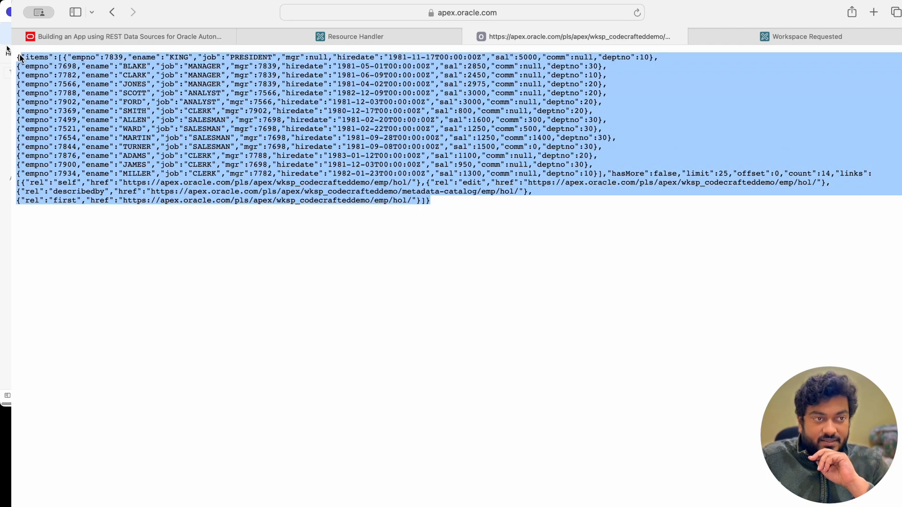
Return to the lab guide and compare the JSON response with the sample output under step 3
left_click(78, 38)
scroll(238, 238, "down", 5)
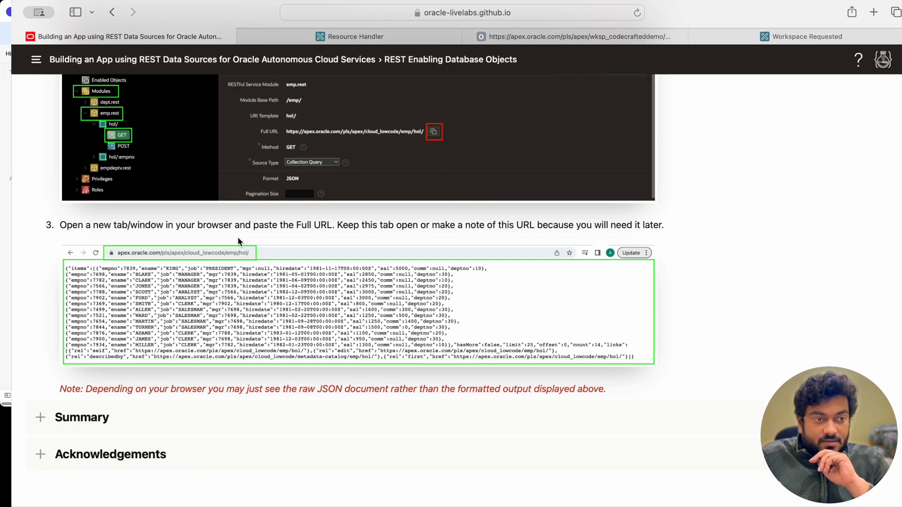
scroll(233, 241, "down", 1)
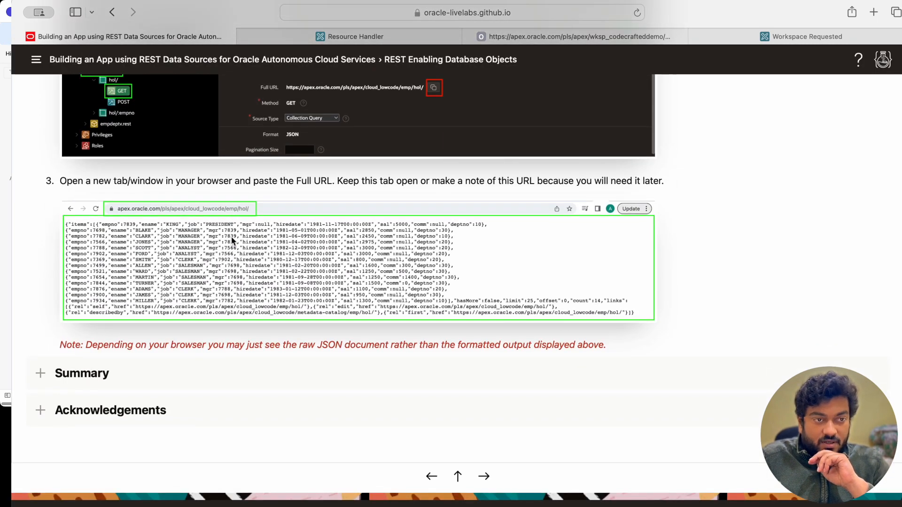
scroll(233, 241, "up", 1)
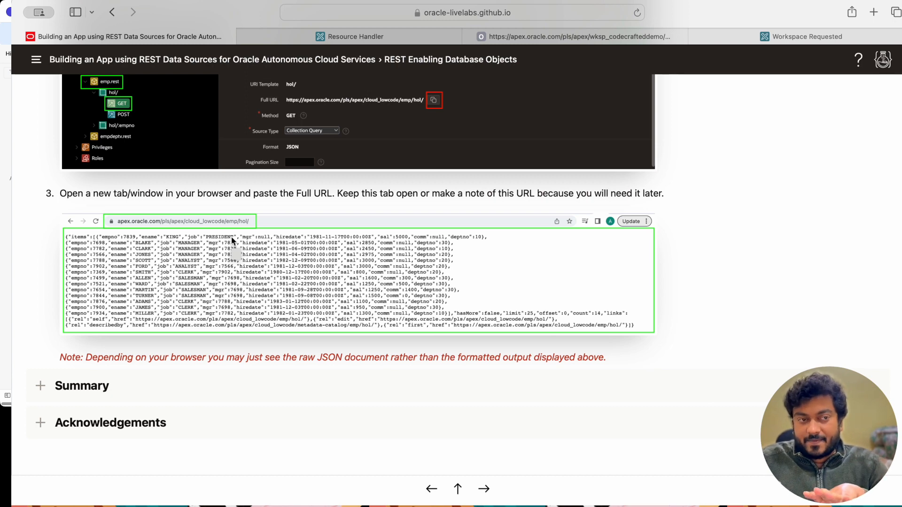
Review the end of step 3 in the Lab 2 guide and expand the Summary section
scroll(232, 239, "up", 3)
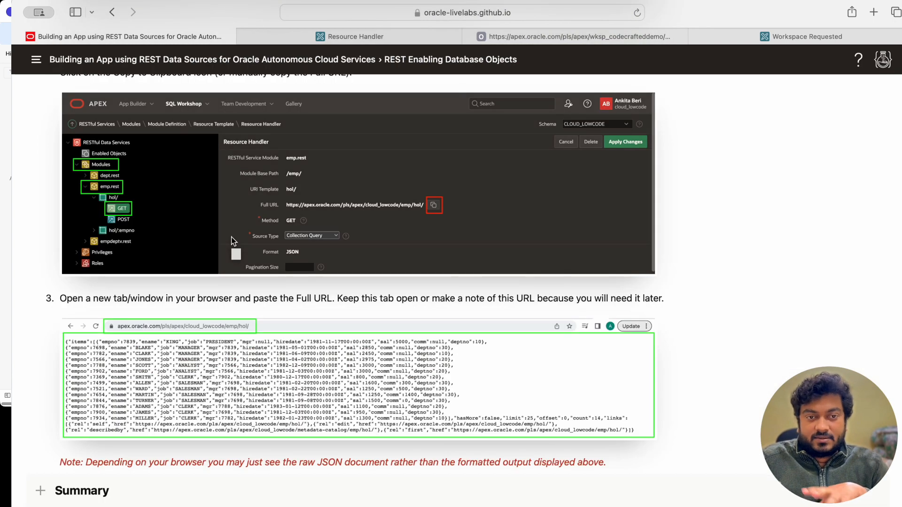
scroll(231, 236, "down", 2)
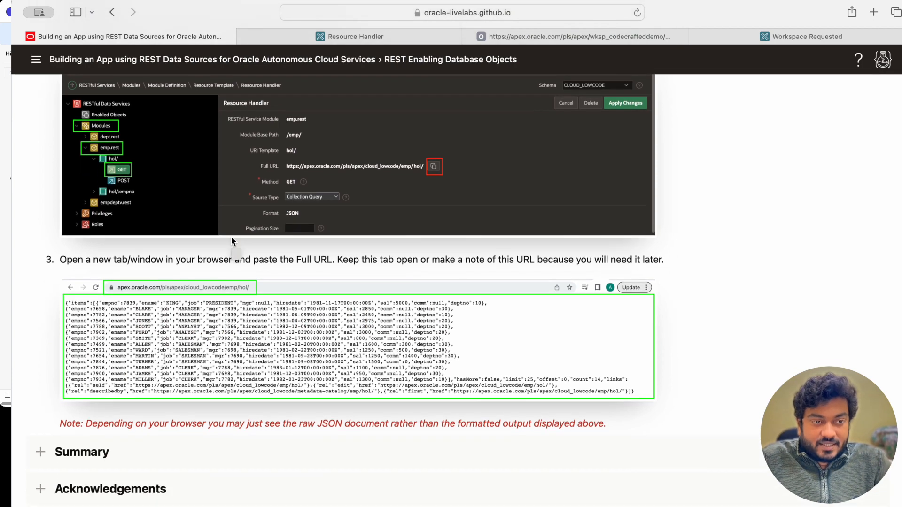
scroll(231, 239, "down", 3)
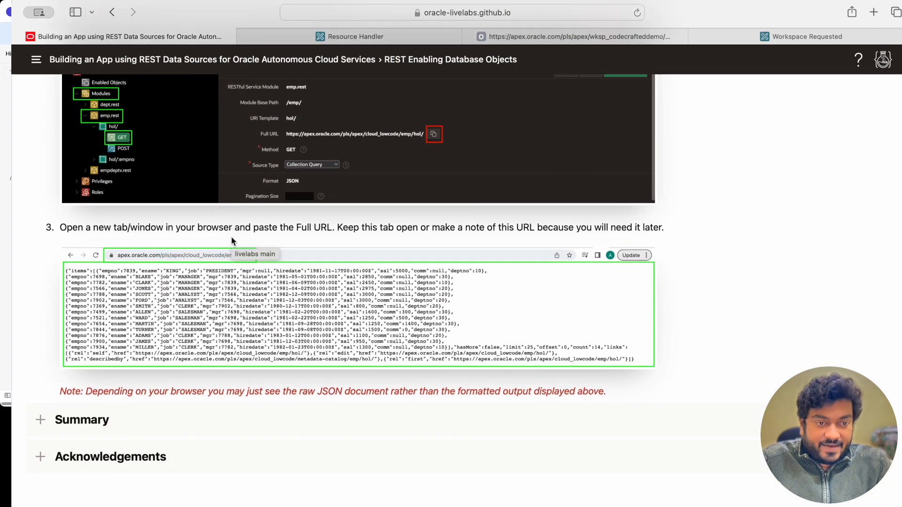
scroll(232, 239, "down", 1)
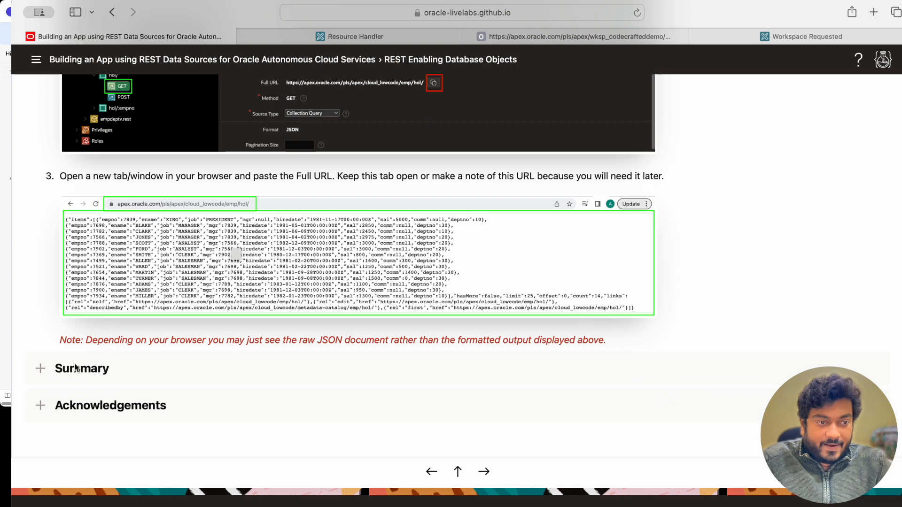
left_click(57, 369)
scroll(329, 379, "down", 3)
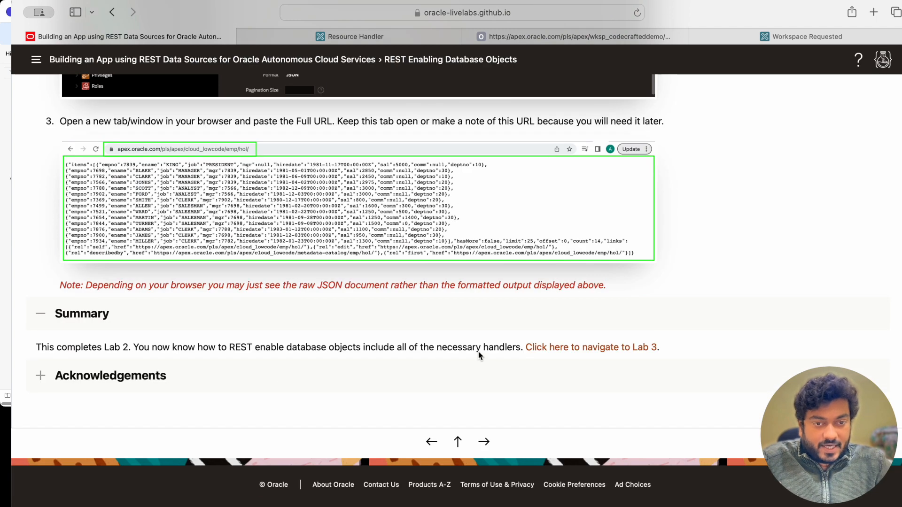
Follow the summary's link to Lab 3, Defining REST Data Sources, and expand Task 1: Create an App
left_click(545, 348)
scroll(51, 197, "down", 2)
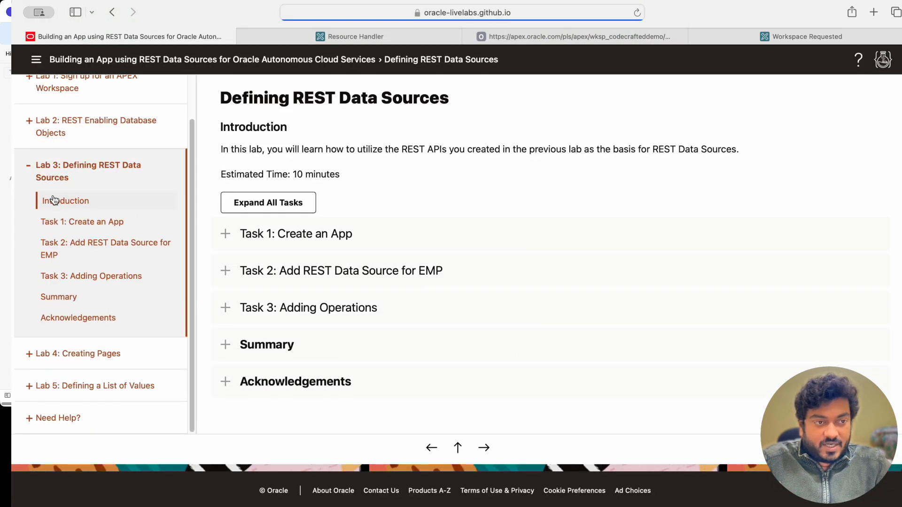
left_click(228, 238)
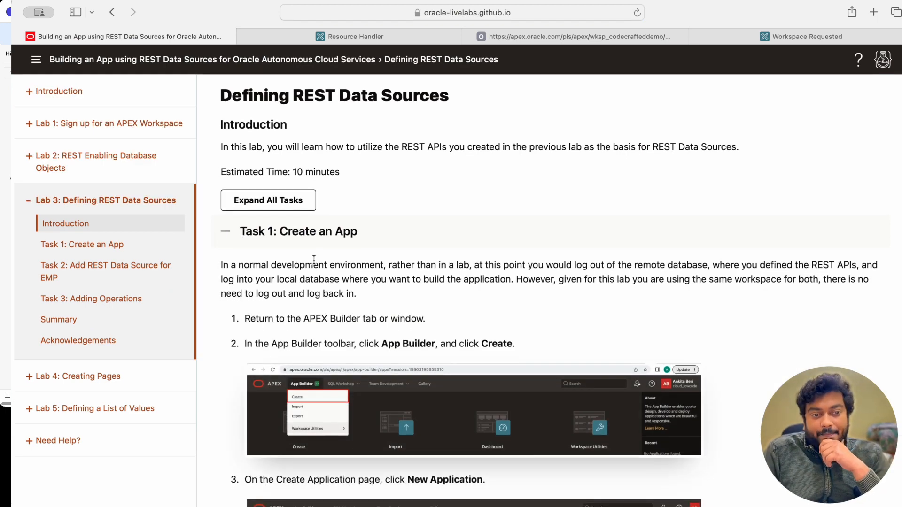
Check the open APEX Resource Handler and the emp JSON response, and return to the Task 1 instructions
left_click(297, 41)
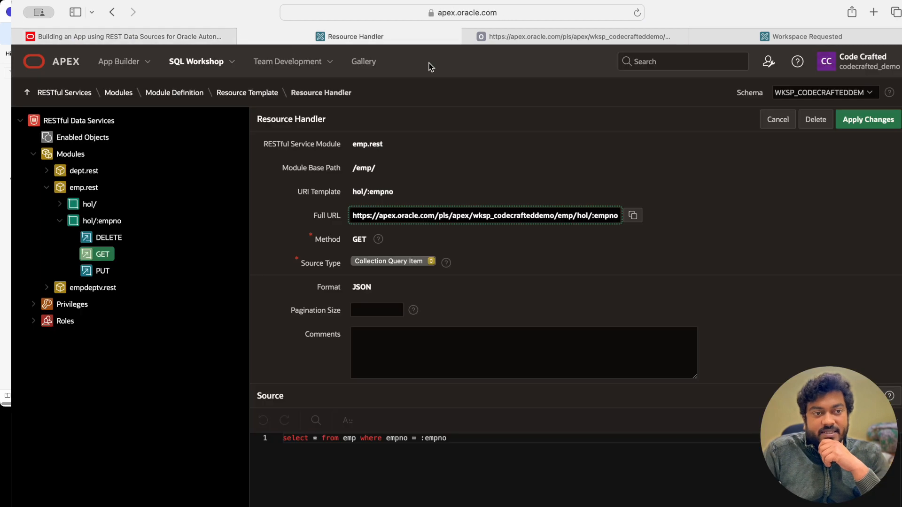
left_click(533, 40)
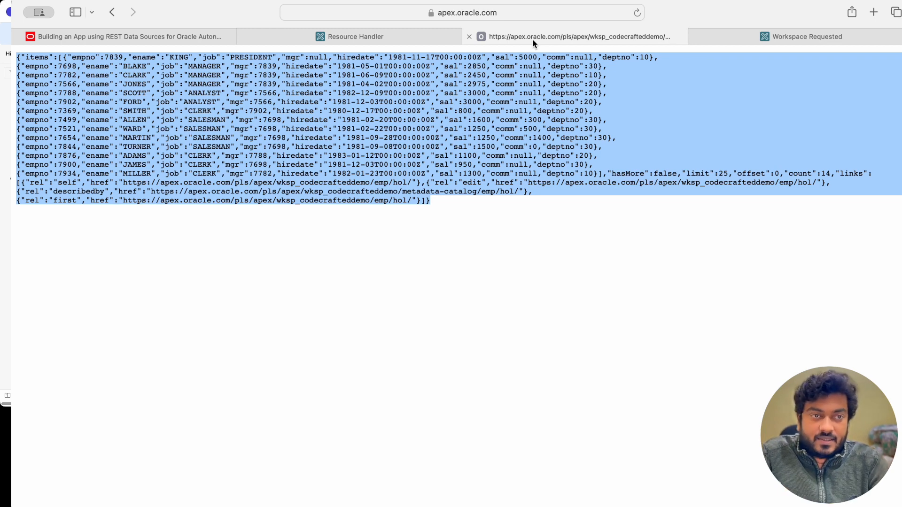
left_click(151, 33)
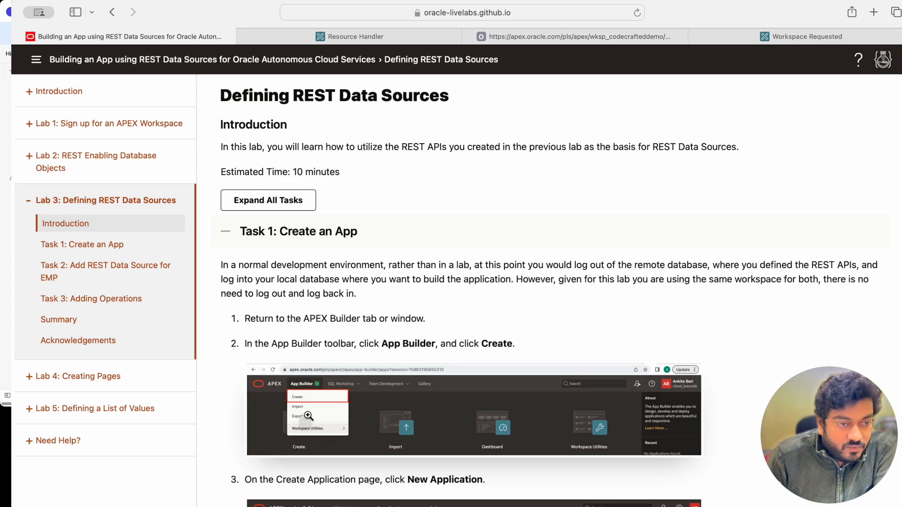
Go to App Builder in the APEX workspace and start creating a new application
left_click(336, 31)
left_click(132, 63)
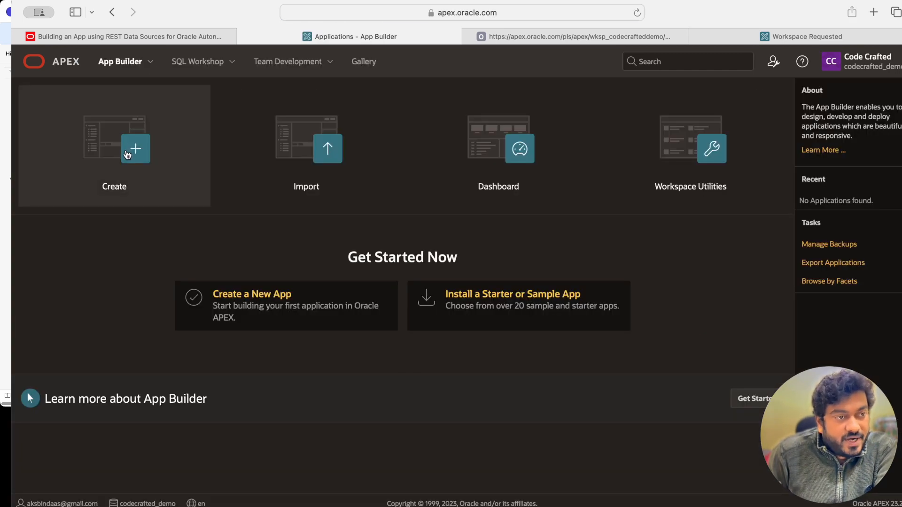
left_click(126, 150)
Read steps 3 and 4 of Task 1 in the lab guide and compare them with the Create an Application page
left_click(133, 40)
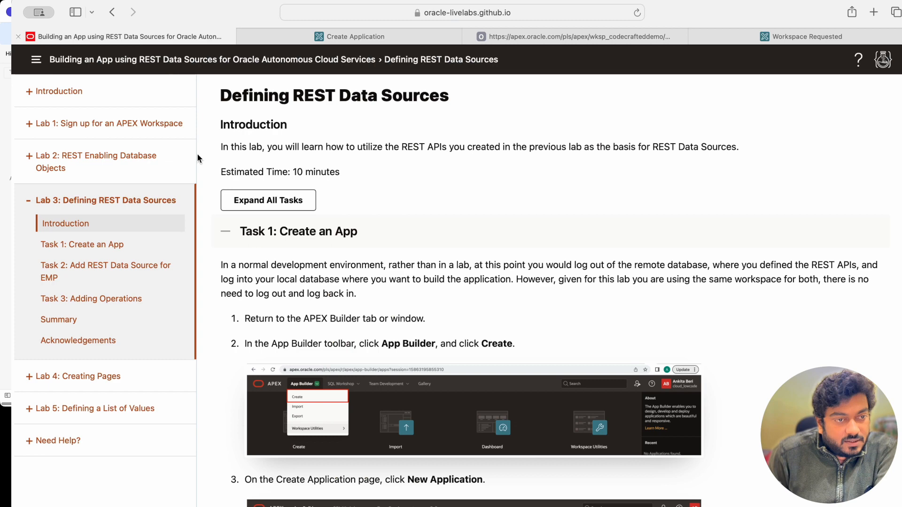
scroll(388, 352, "down", 5)
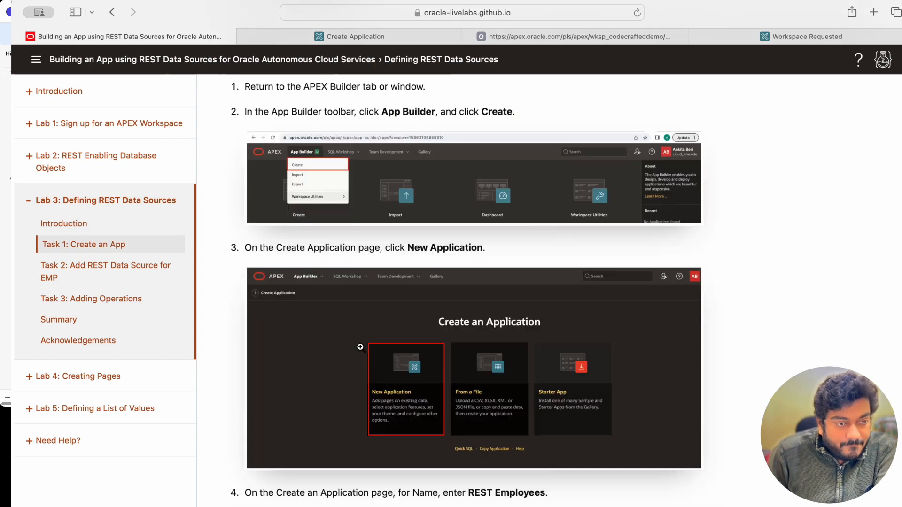
left_click(306, 35)
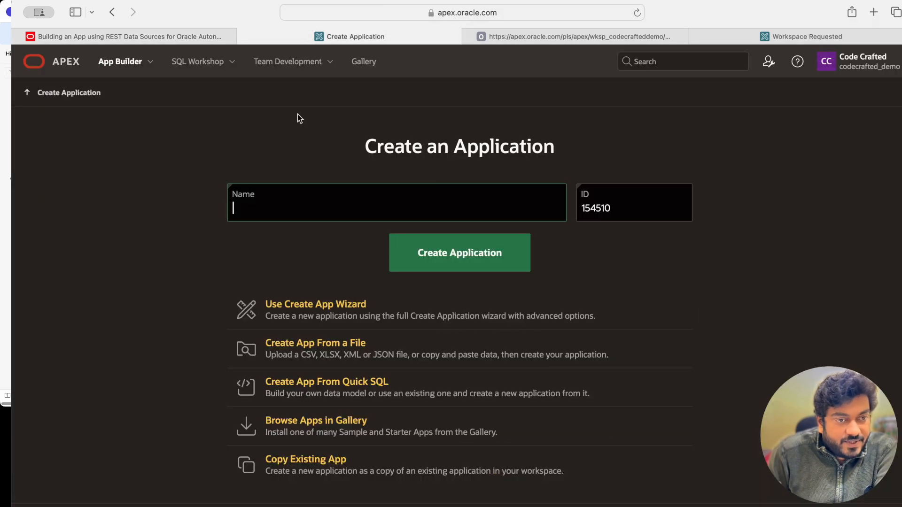
left_click(114, 35)
scroll(359, 346, "down", 4)
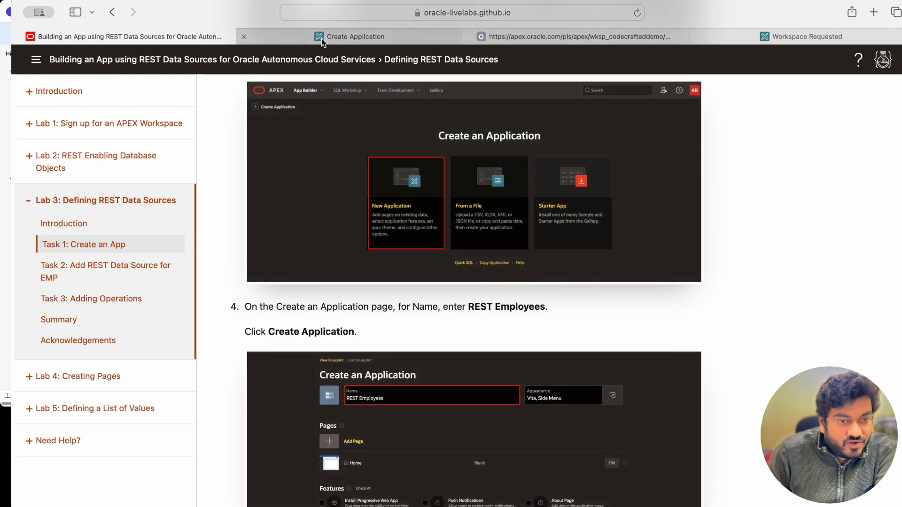
Enter REST Employee as the name of the new application
left_click(322, 39)
type("RE")
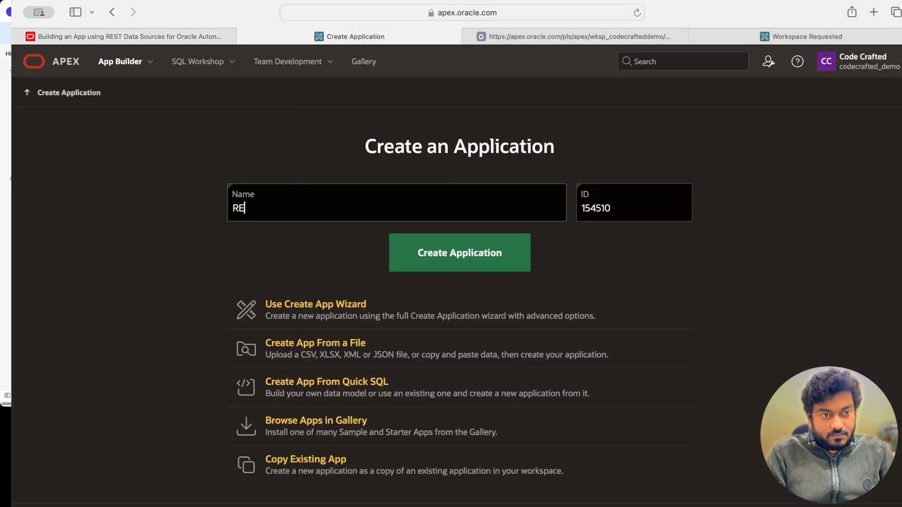
type("ST Emp")
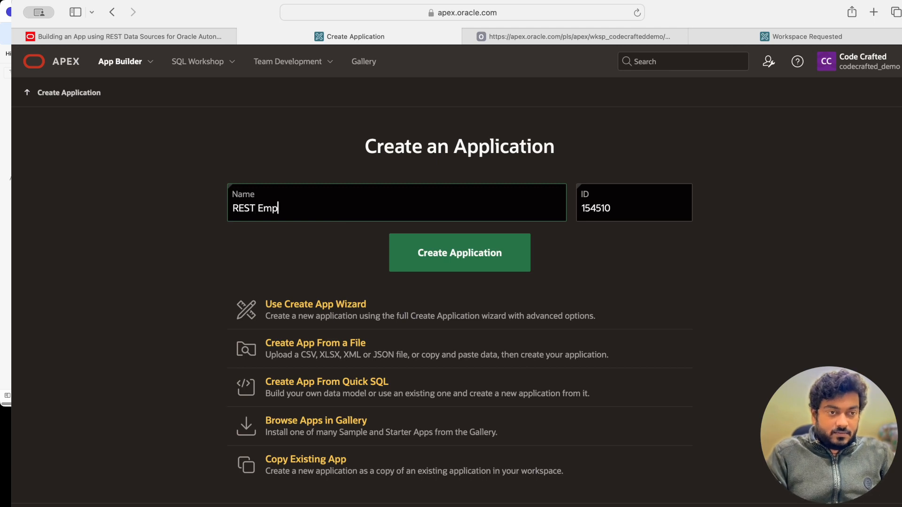
type("loyee")
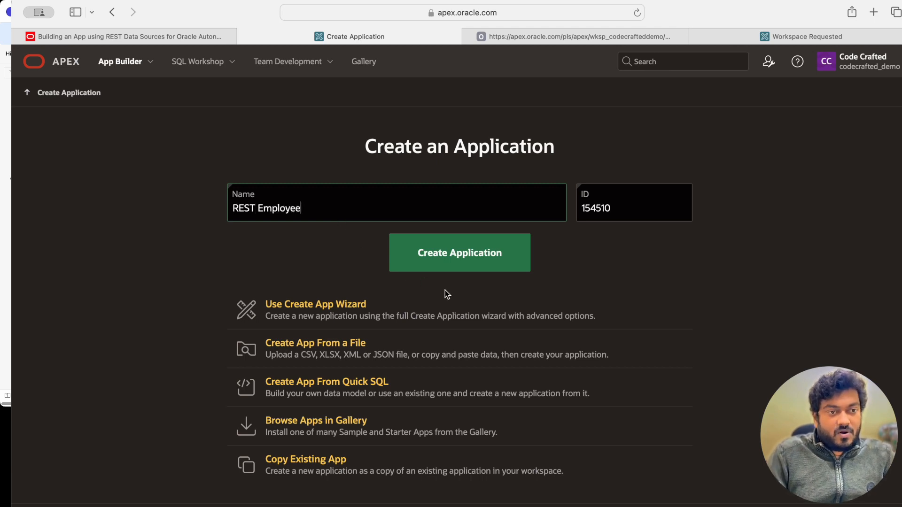
Copy the name REST Employees from step 4 of the guide and paste it over the word Employee in the application name
left_click(177, 37)
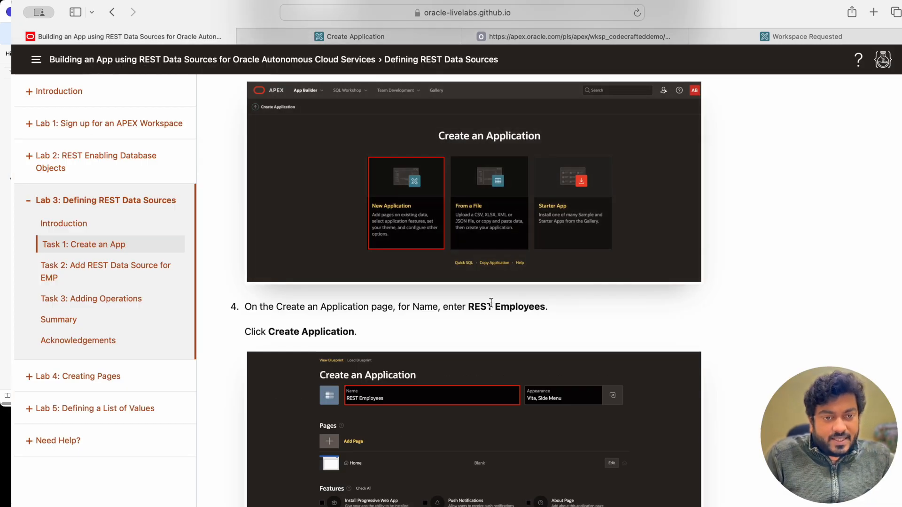
left_click_drag(465, 308, 545, 309)
key("super+c")
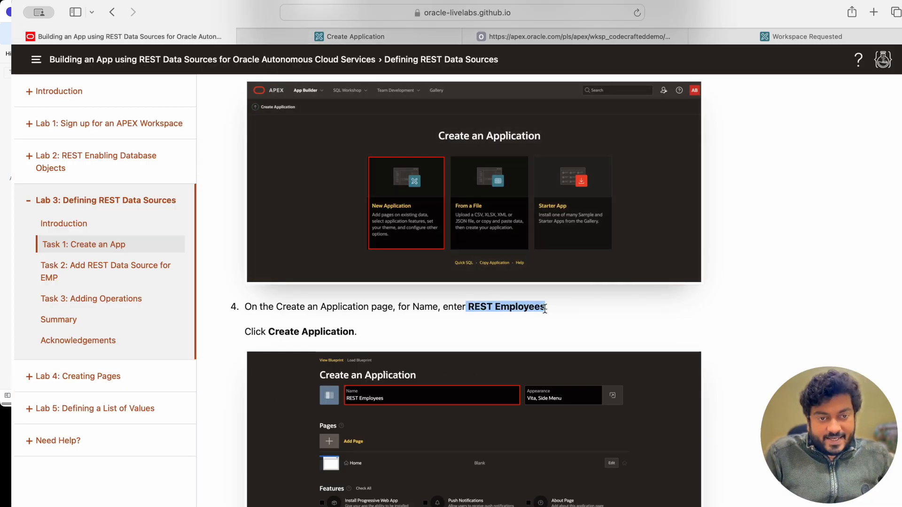
left_click(339, 37)
double_click(273, 207)
key("super+v")
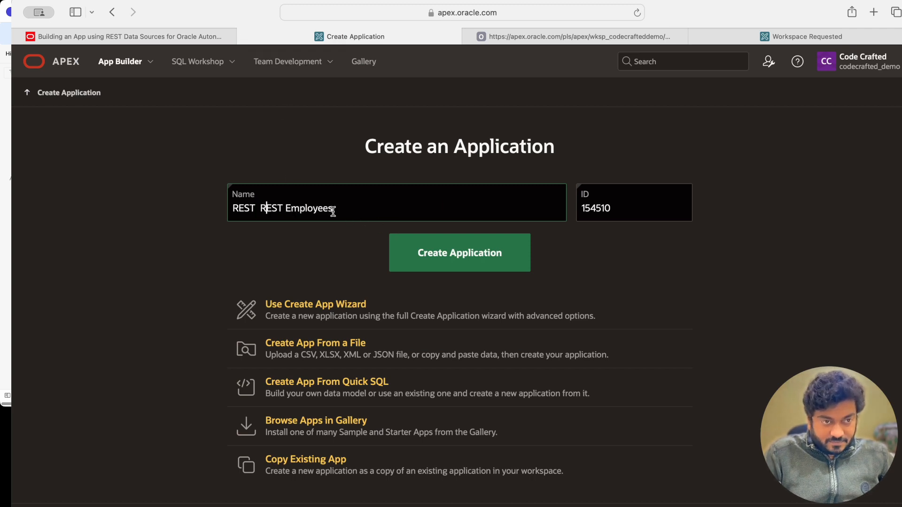
Remove the duplicate leading REST so the name reads REST Employees, and create the application
left_click(262, 208)
key("BackSpace")
key("BackSpace")
key("BackSpace")
key("BackSpace")
key("BackSpace")
key("BackSpace")
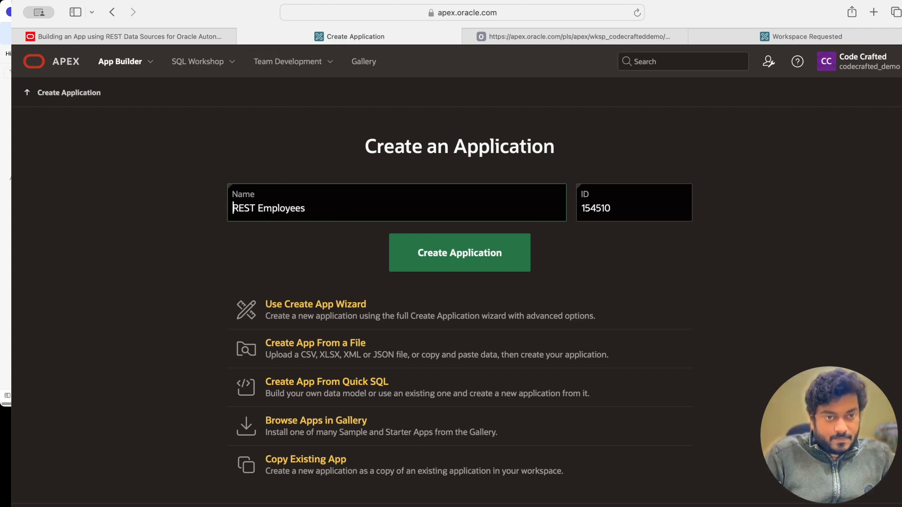
left_click(434, 260)
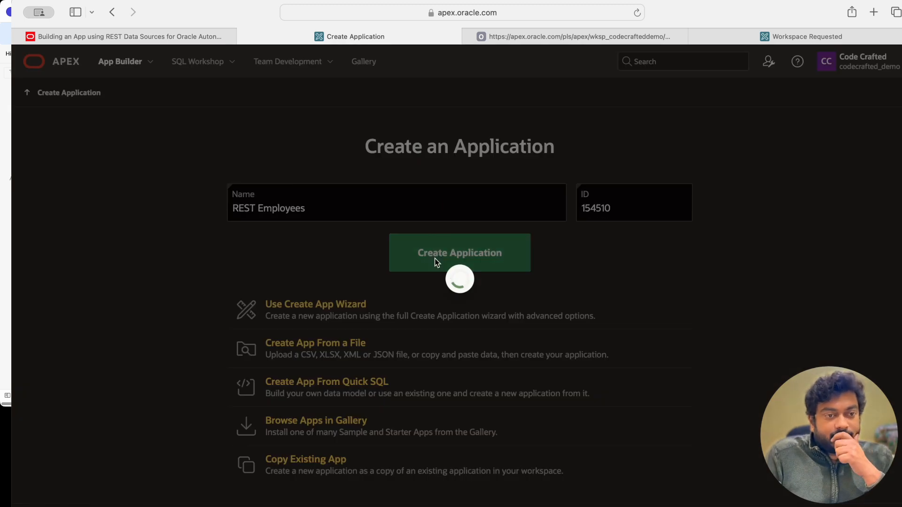
Compare the new REST Employees application's home page with the guide's step 4 illustration
mouse_move(118, 35)
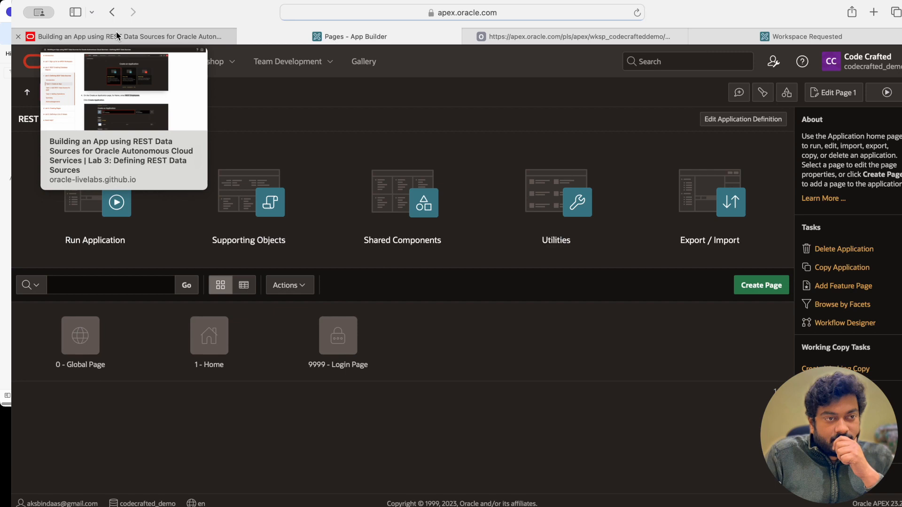
left_click(116, 35)
scroll(449, 322, "down", 3)
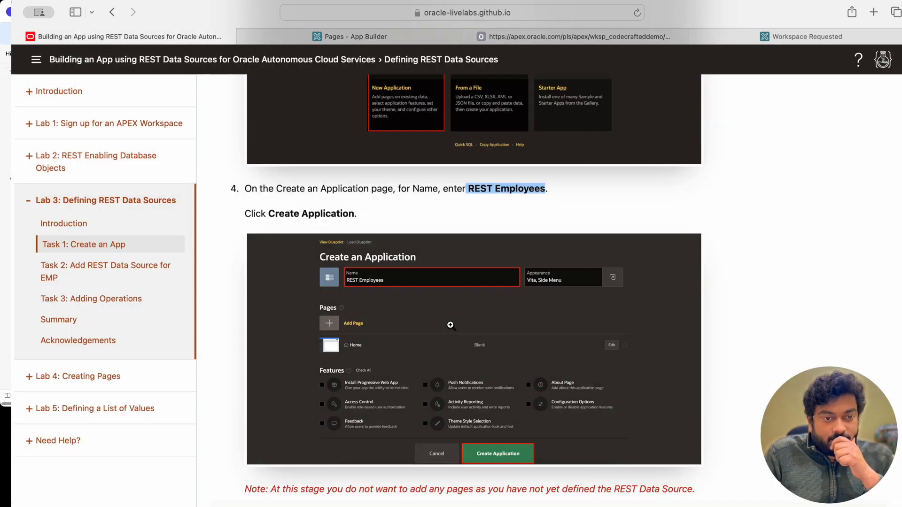
left_click(340, 41)
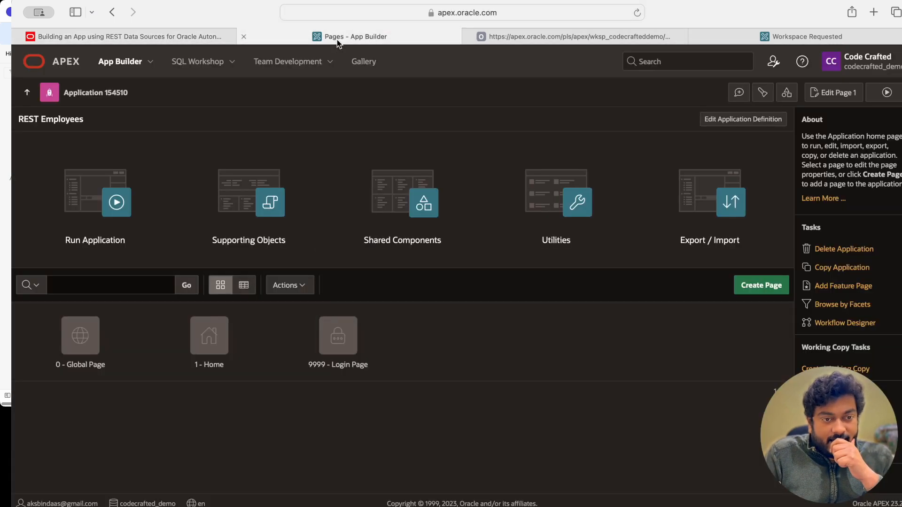
left_click(117, 37)
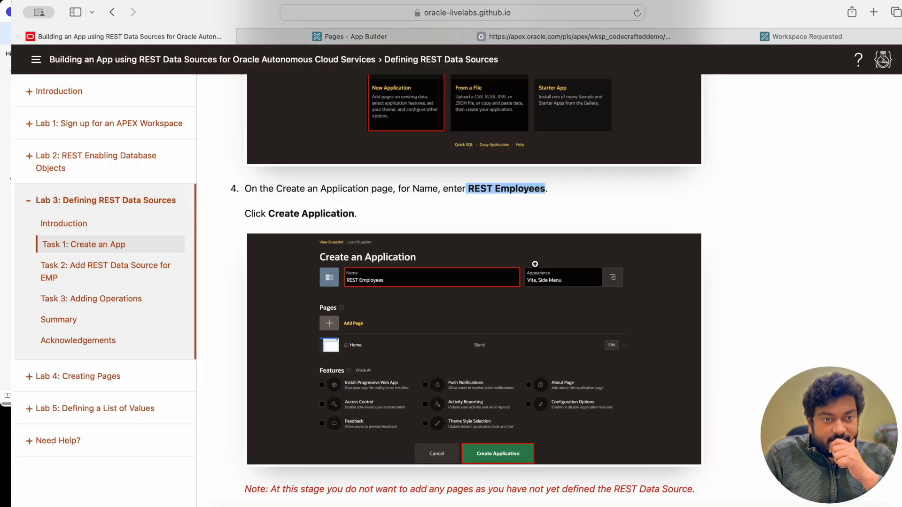
Expand Task 2: Add REST Data Source for EMP in the guide and read its first instruction
scroll(494, 265, "down", 3)
scroll(279, 342, "down", 3)
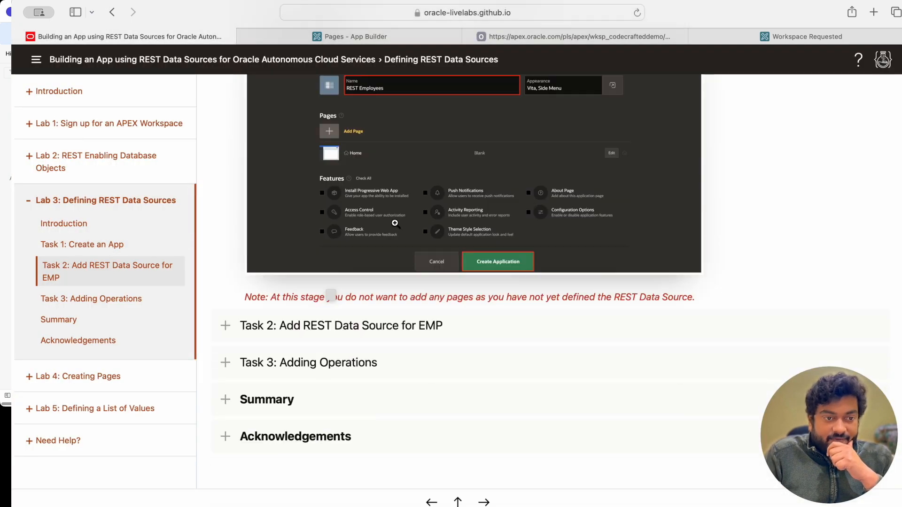
left_click(263, 328)
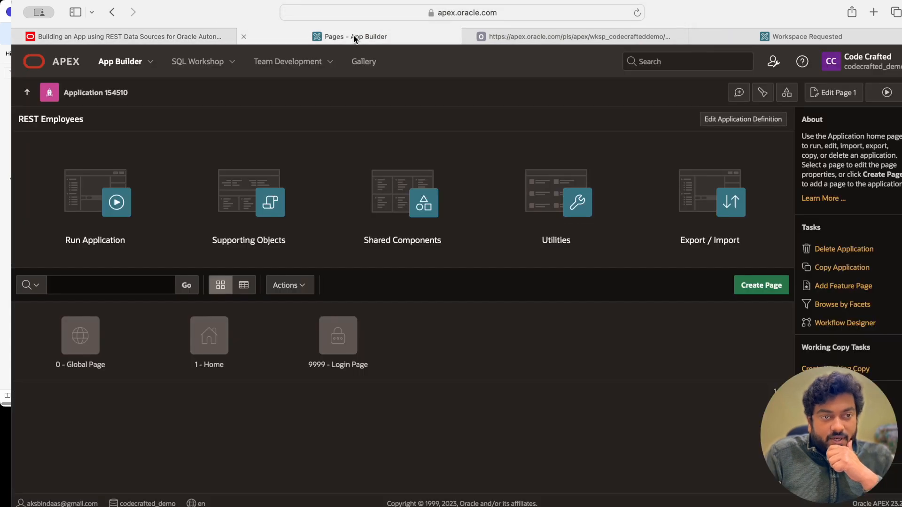
left_click(362, 37)
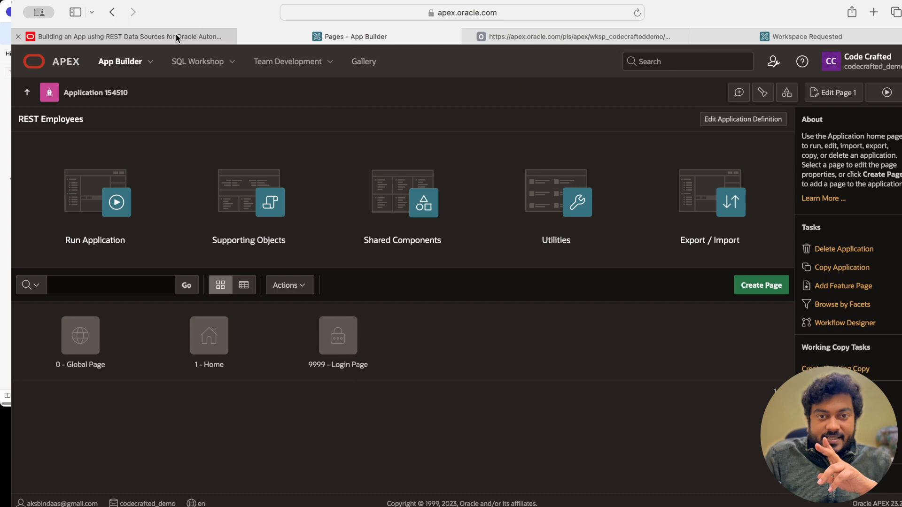
mouse_move(176, 36)
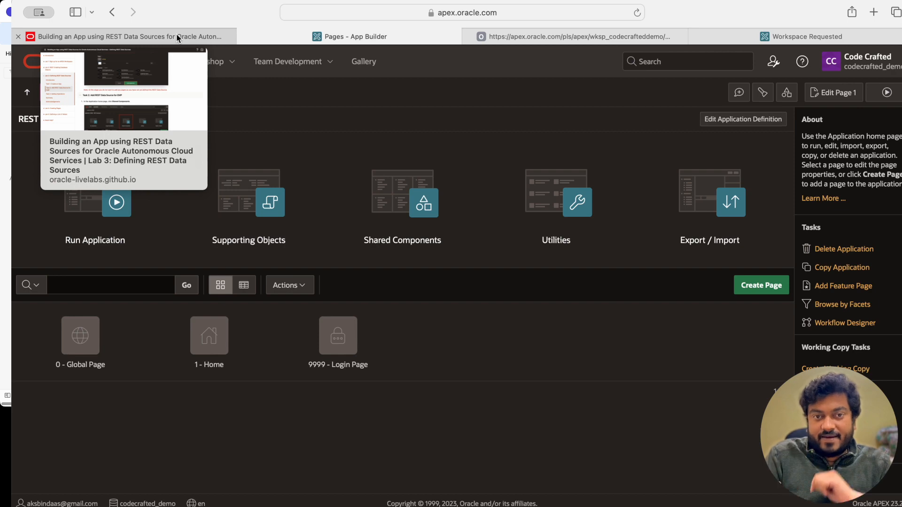
left_click(176, 37)
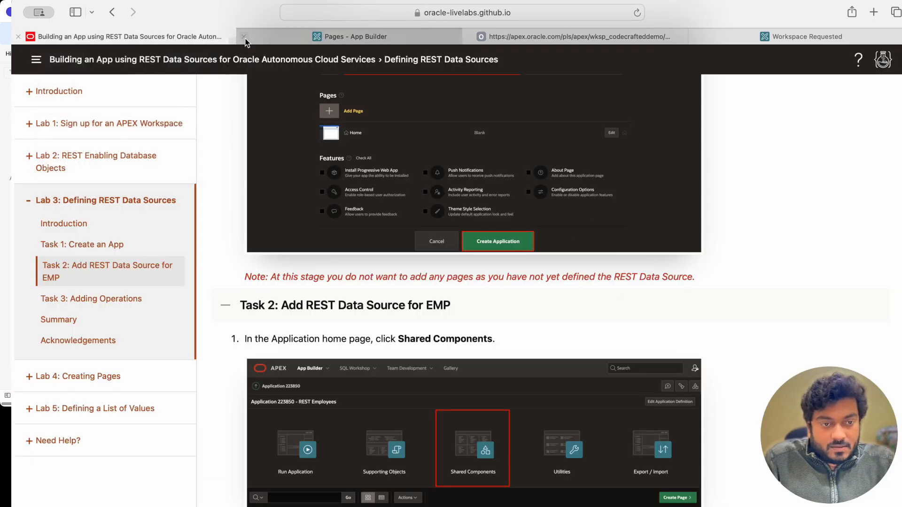
Open the Shared Components of the REST Employees application
mouse_move(297, 37)
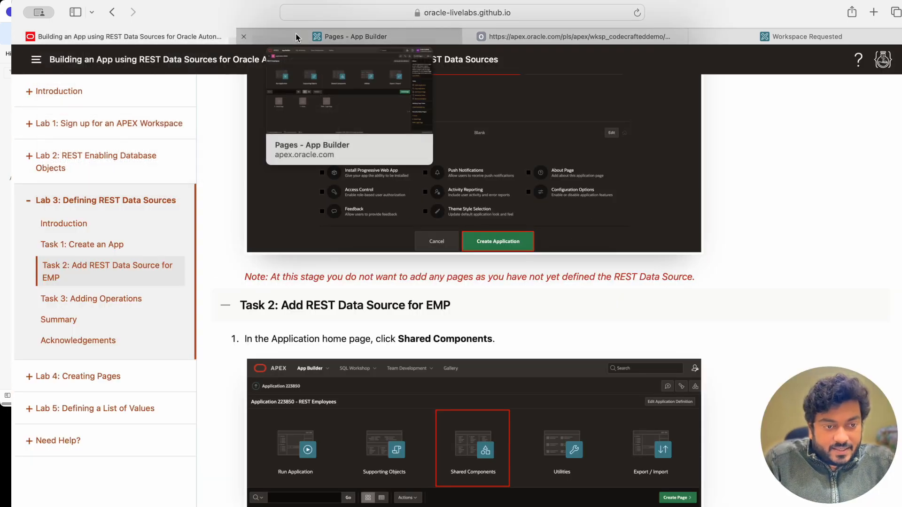
left_click(296, 38)
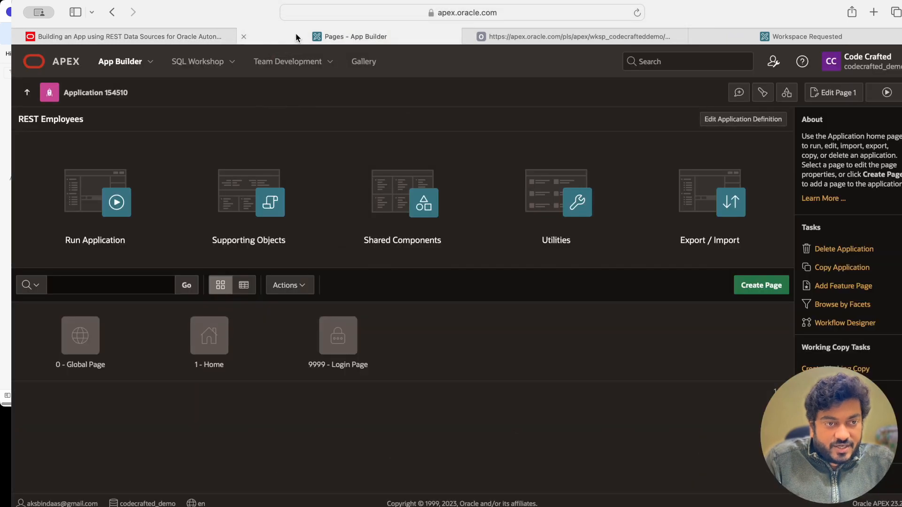
left_click(409, 200)
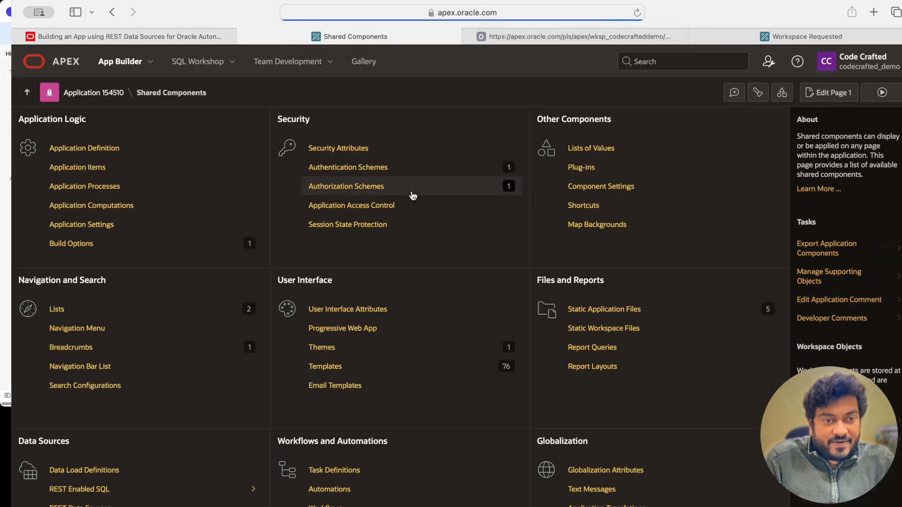
Check the guide's Task 2 steps 2 and 3, and open the application's REST Data Sources page
left_click(166, 37)
scroll(447, 279, "down", 5)
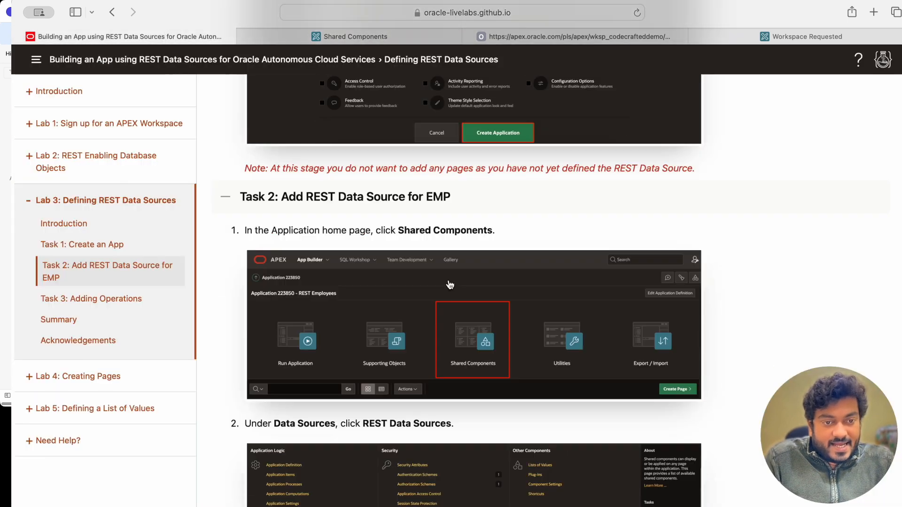
scroll(447, 279, "down", 5)
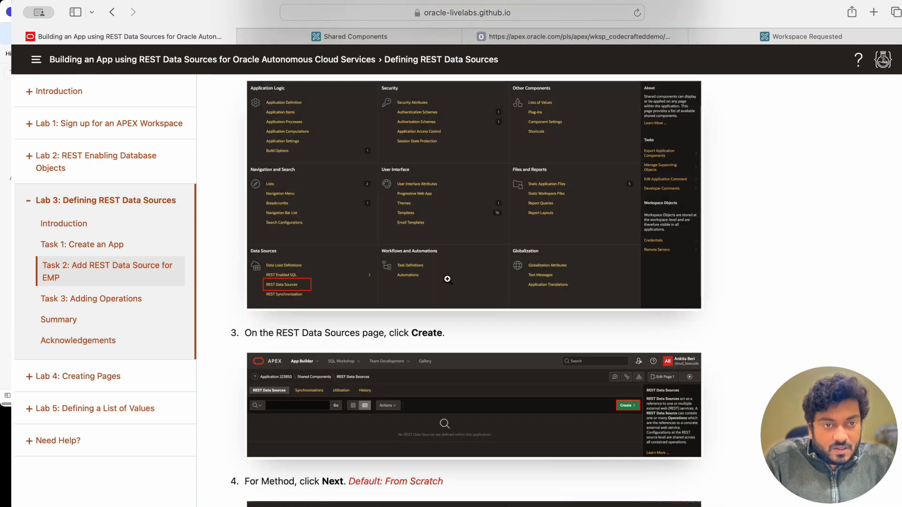
left_click(367, 37)
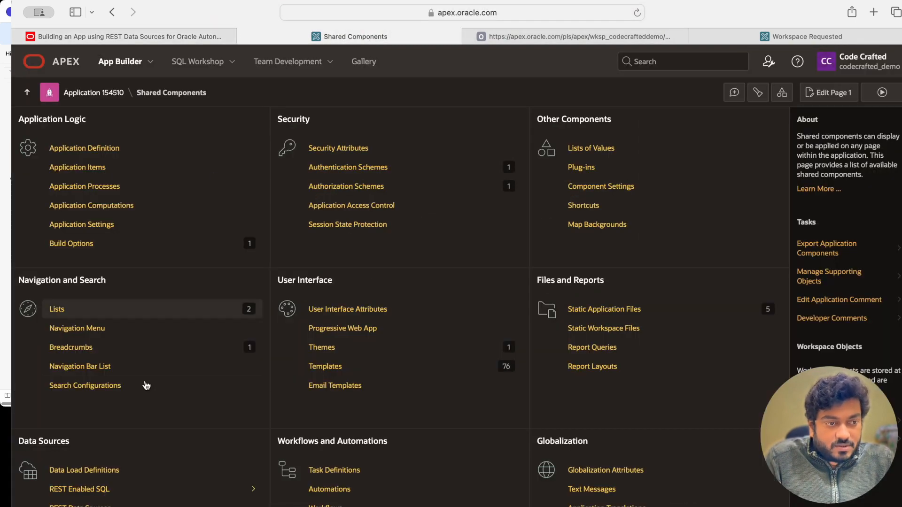
scroll(145, 423, "down", 2)
left_click(108, 411)
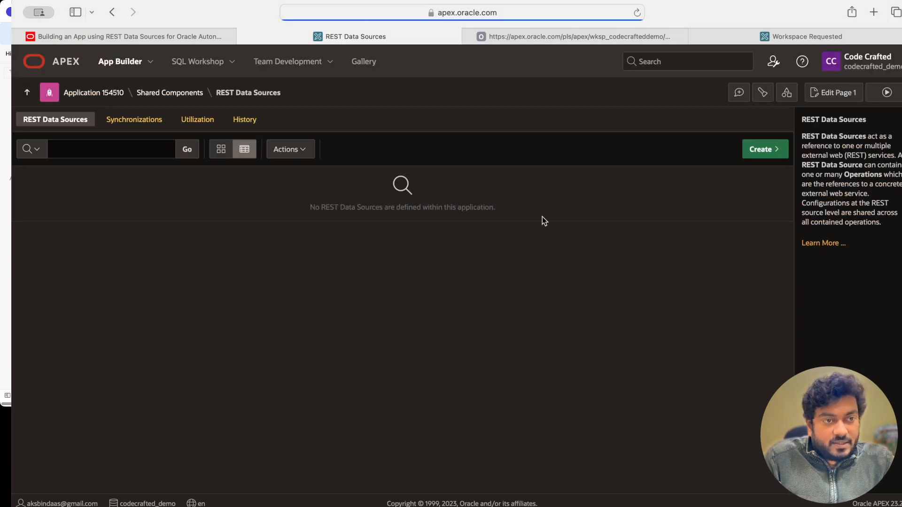
Start a new REST data source with the From scratch method, as in the guide's steps 3 and 4
left_click(158, 35)
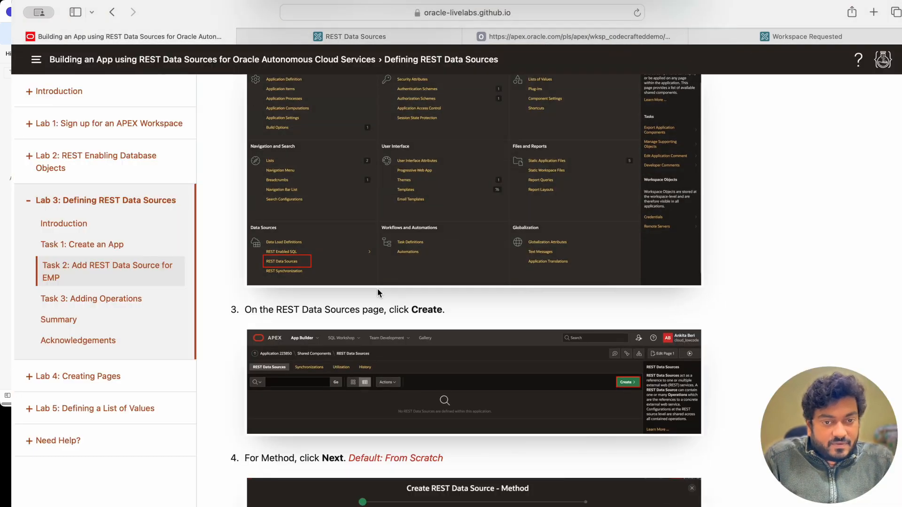
scroll(570, 333, "down", 5)
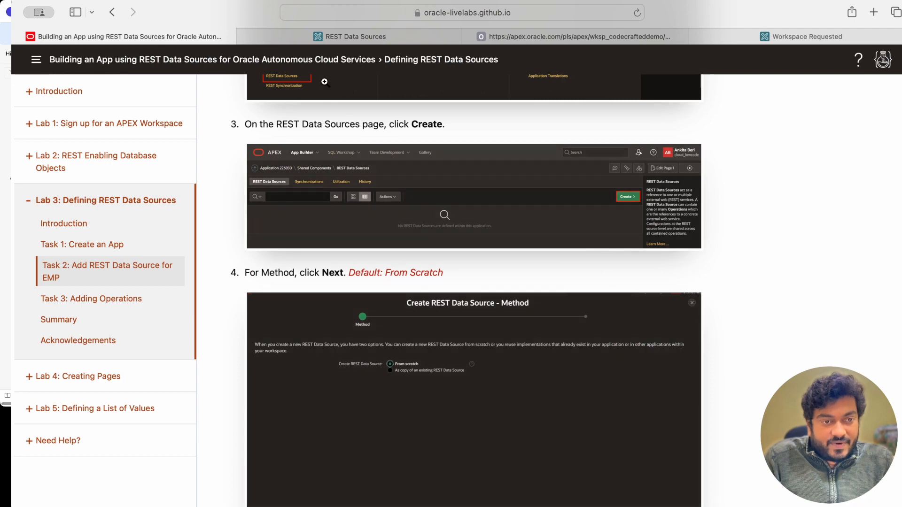
left_click(272, 36)
left_click(766, 149)
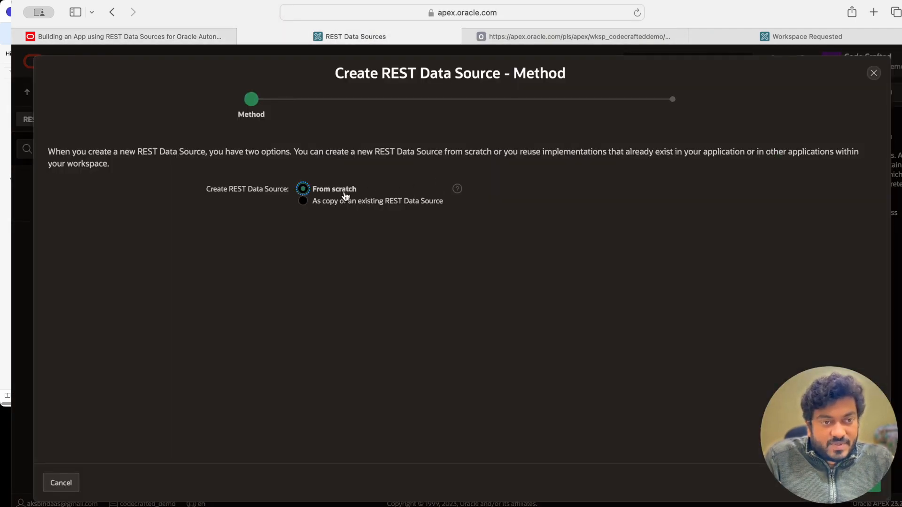
left_click(863, 484)
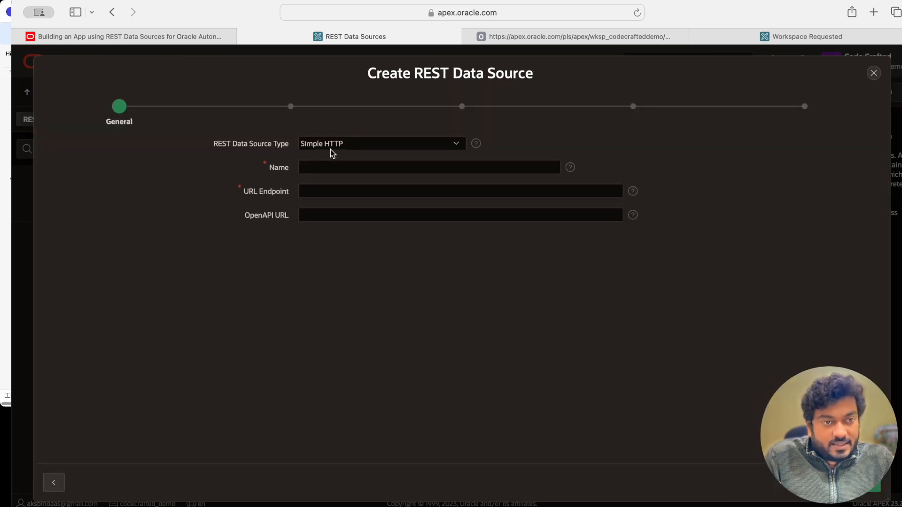
Set the REST data source type to Oracle REST Data Services and check the guide's step 5 for the remaining General values
left_click(332, 147)
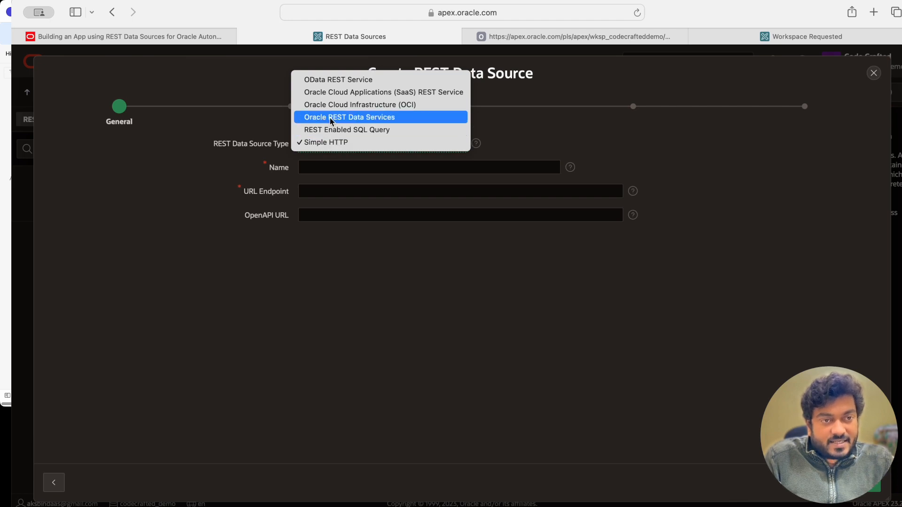
left_click(355, 123)
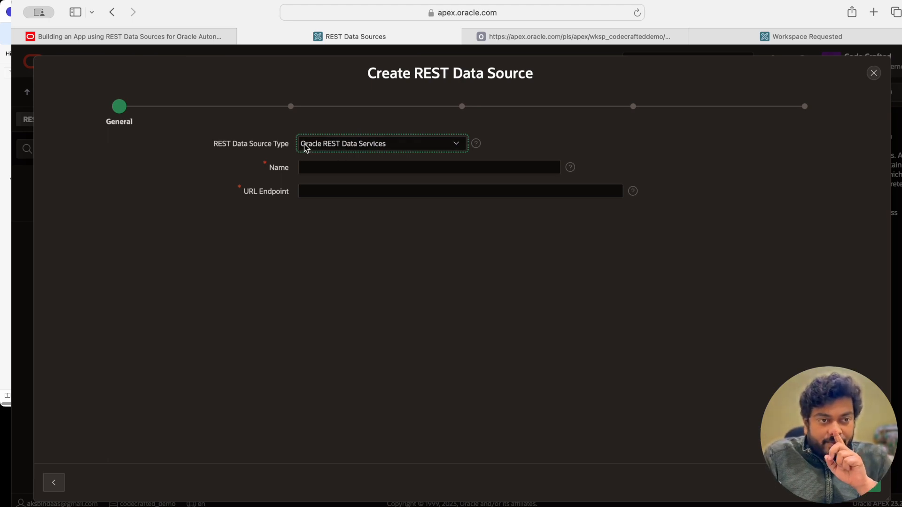
left_click(162, 37)
scroll(329, 277, "down", 10)
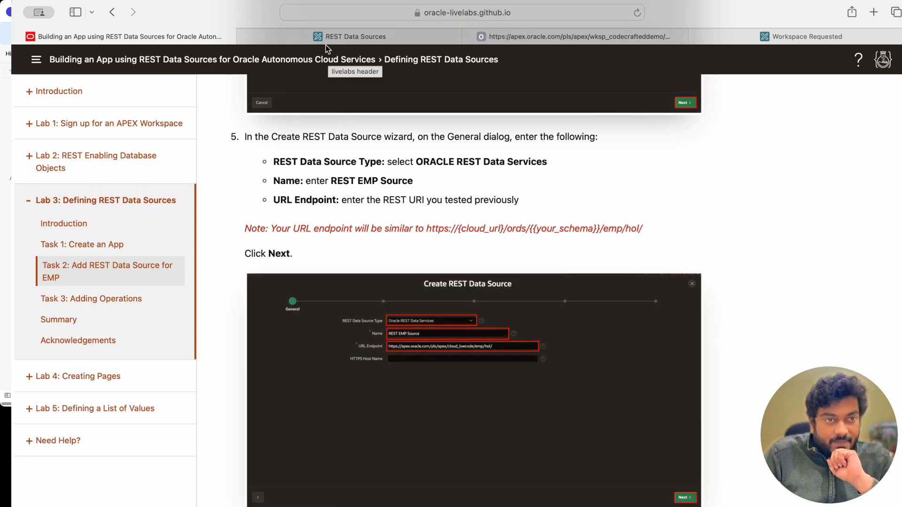
left_click(325, 41)
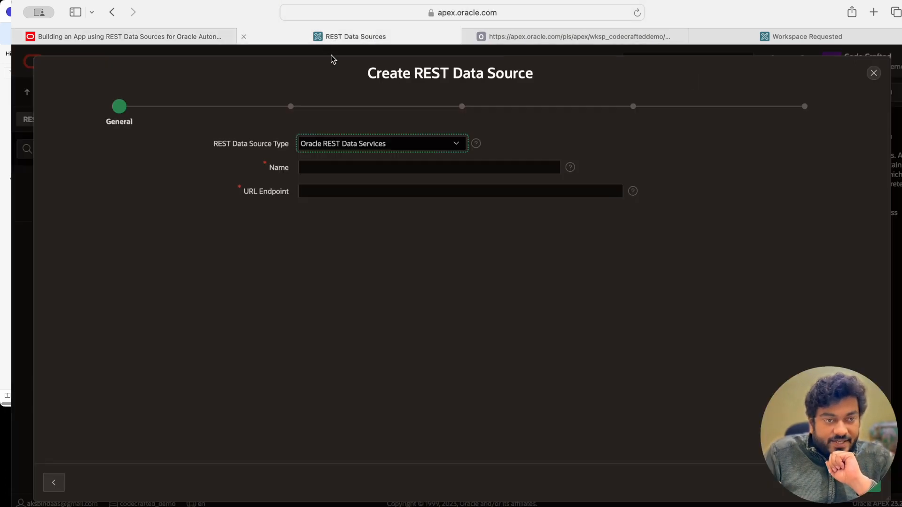
Name the data source REST EMP Source
left_click(353, 166)
type("REST")
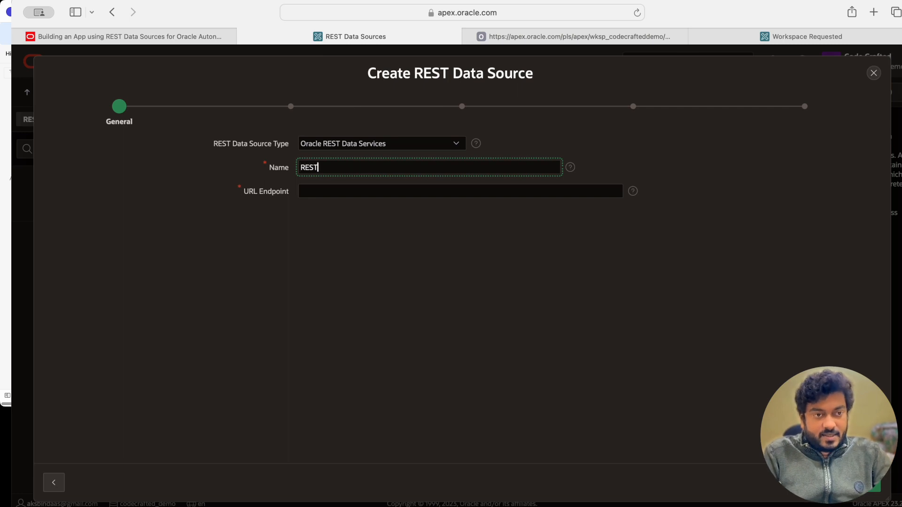
type(" M")
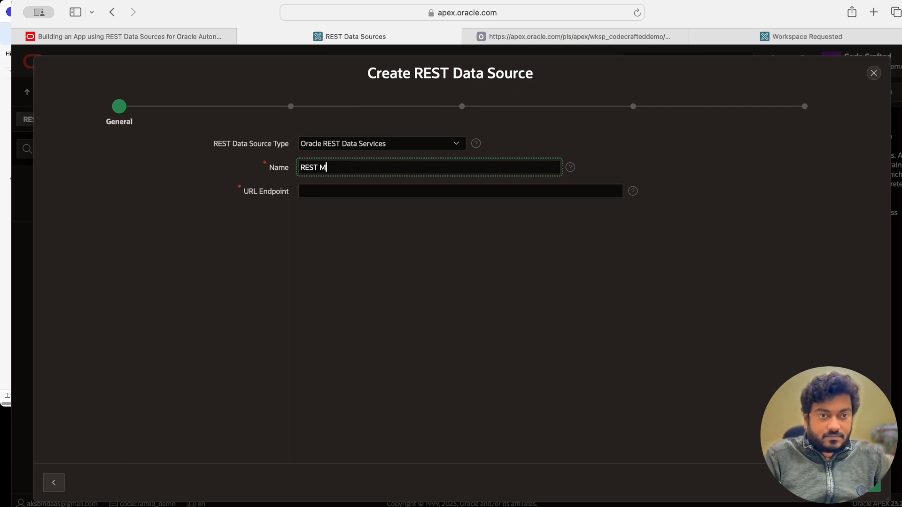
key("BackSpace")
type("EMP")
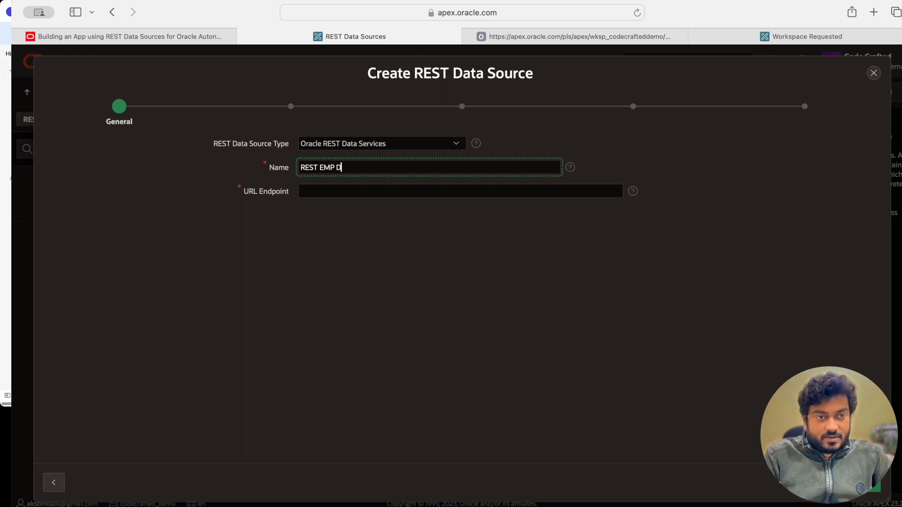
type(" Soruce")
key("BackSpace")
key("BackSpace")
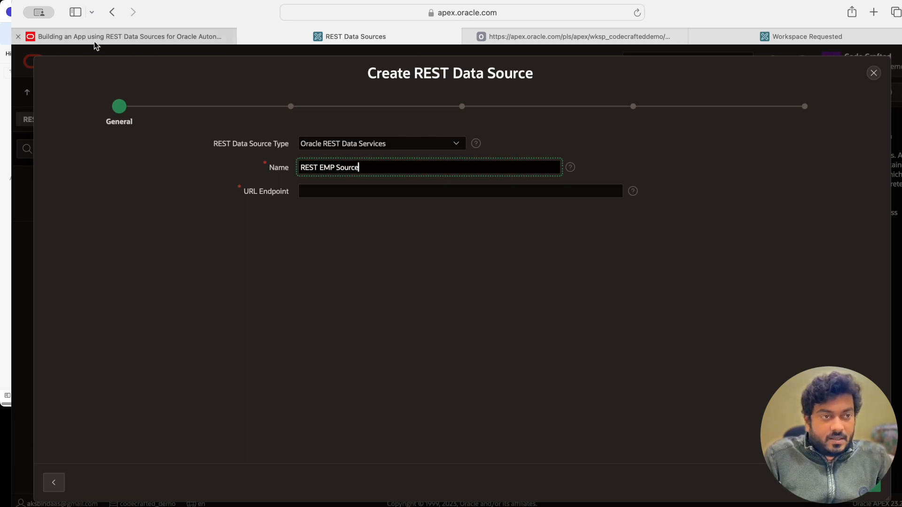
left_click(127, 36)
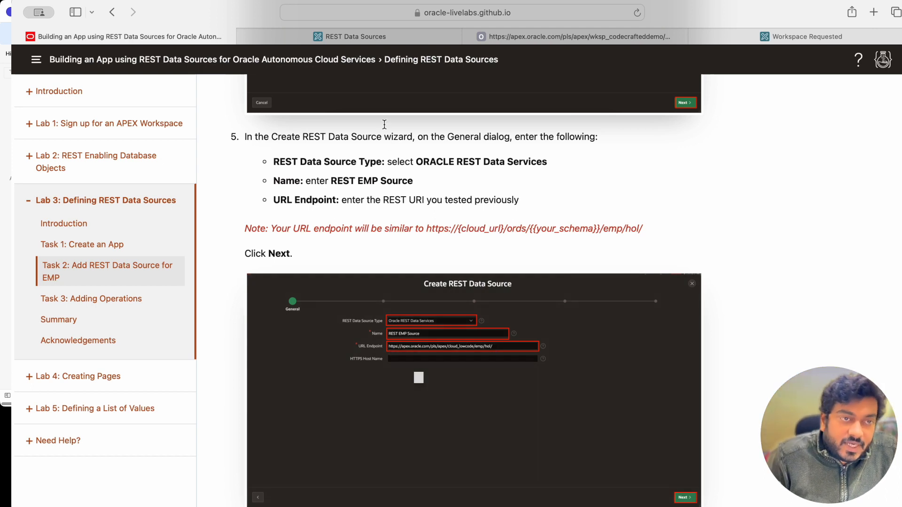
left_click(370, 35)
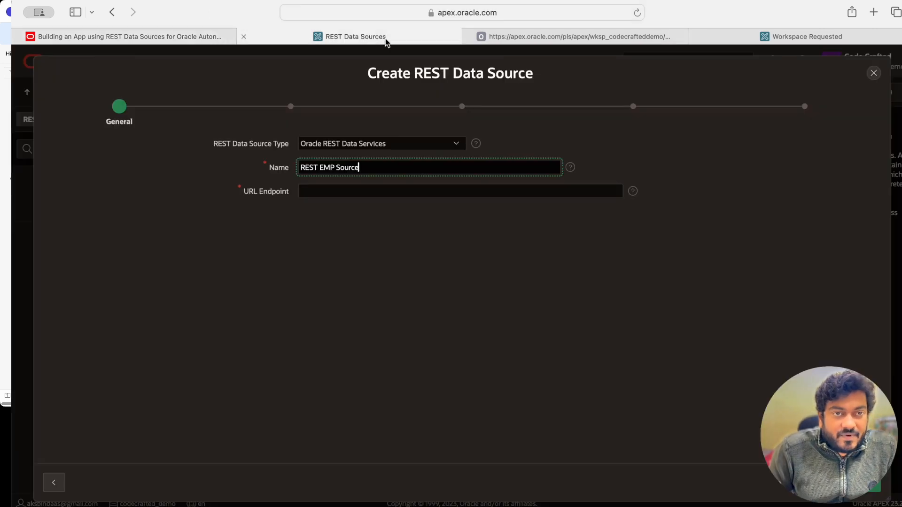
left_click(587, 35)
left_click(503, 15)
key("super+c")
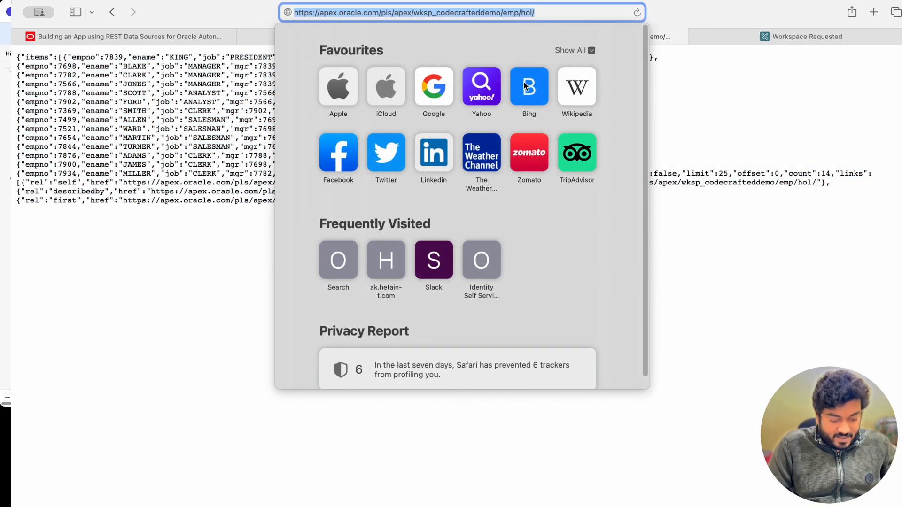
left_click(164, 34)
left_click(348, 36)
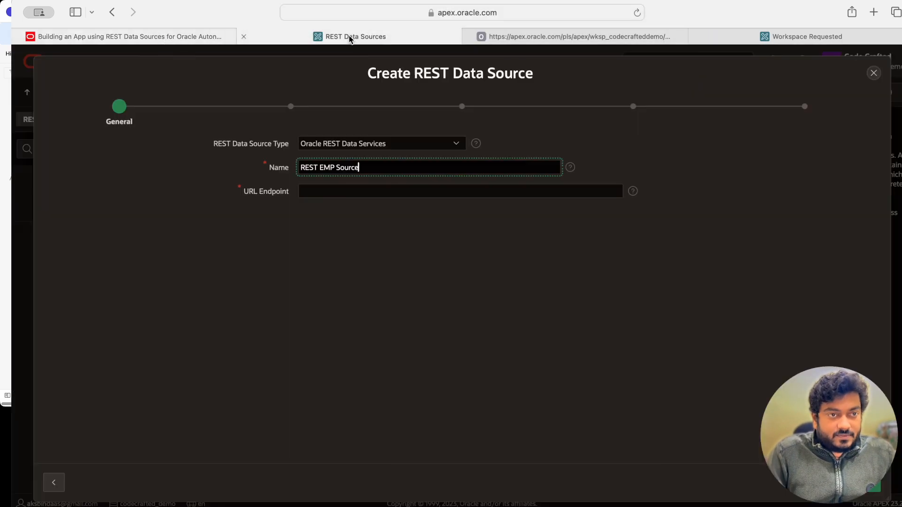
left_click(328, 192)
key("super+v")
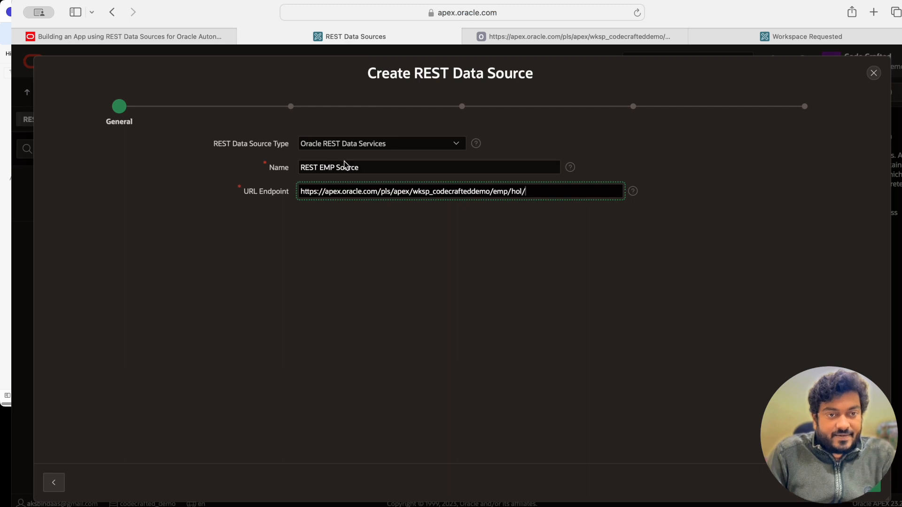
Compare the General values with the guide's step 5 illustration, leave HTTPS Host Name empty, and continue to the Remote Server page
left_click(176, 29)
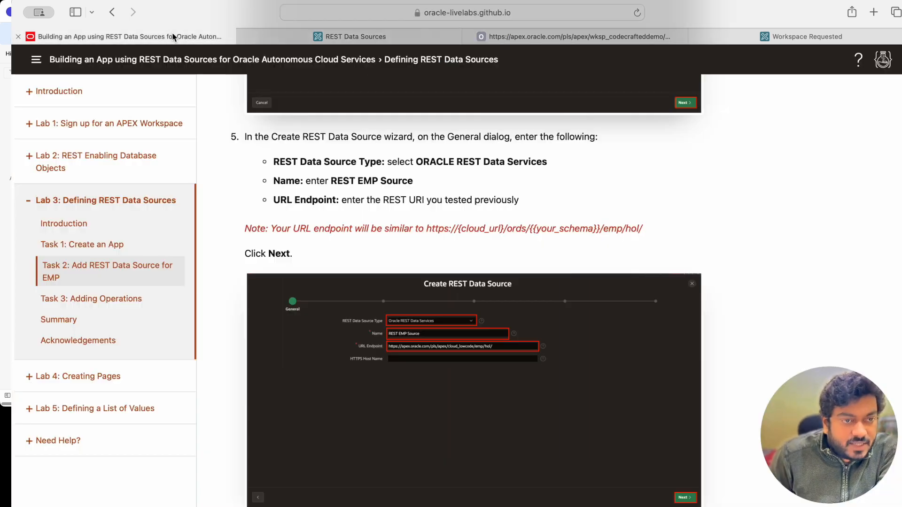
scroll(460, 318, "down", 1)
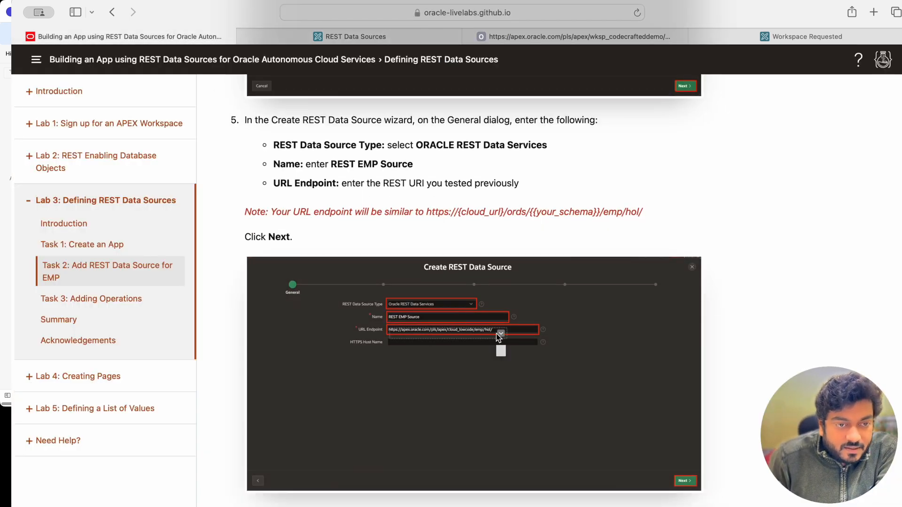
left_click(390, 37)
left_click(469, 372)
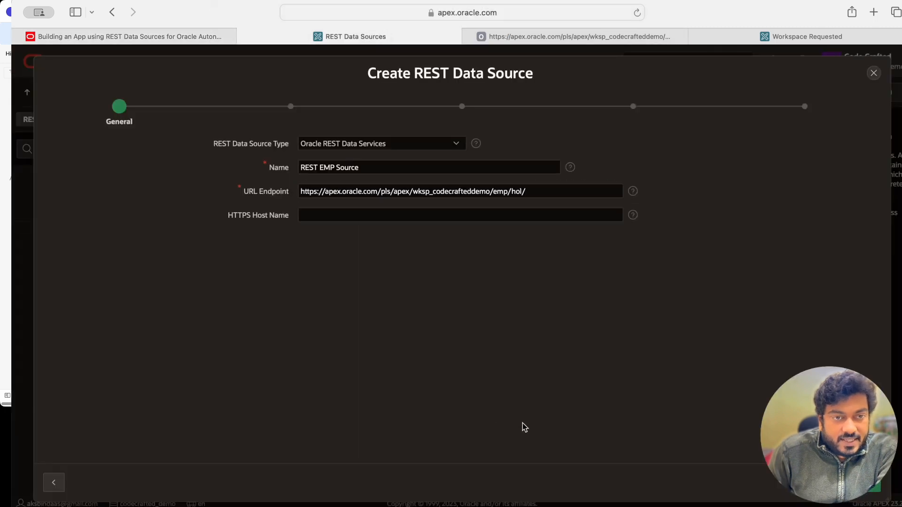
left_click(863, 483)
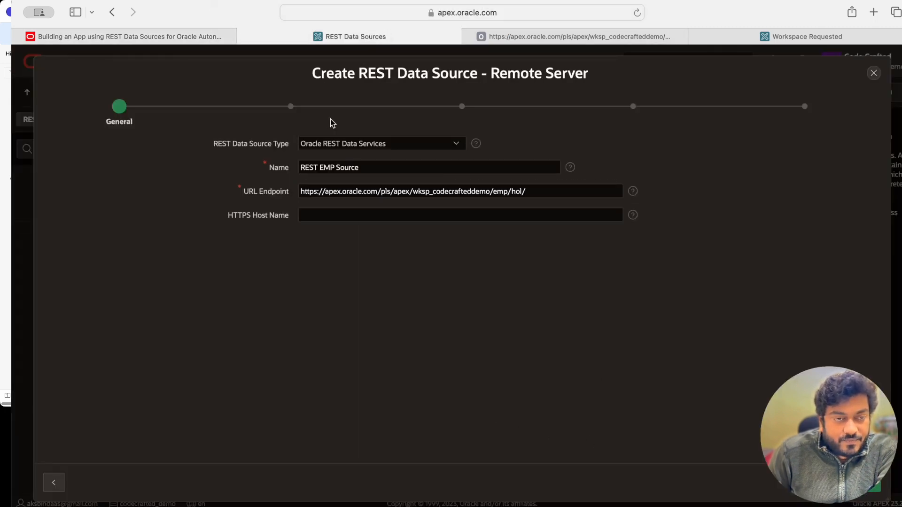
Keep the remote server on Create New, review its Base URL and Service URL Path, and continue to the Authentication page
left_click(328, 144)
left_click(329, 144)
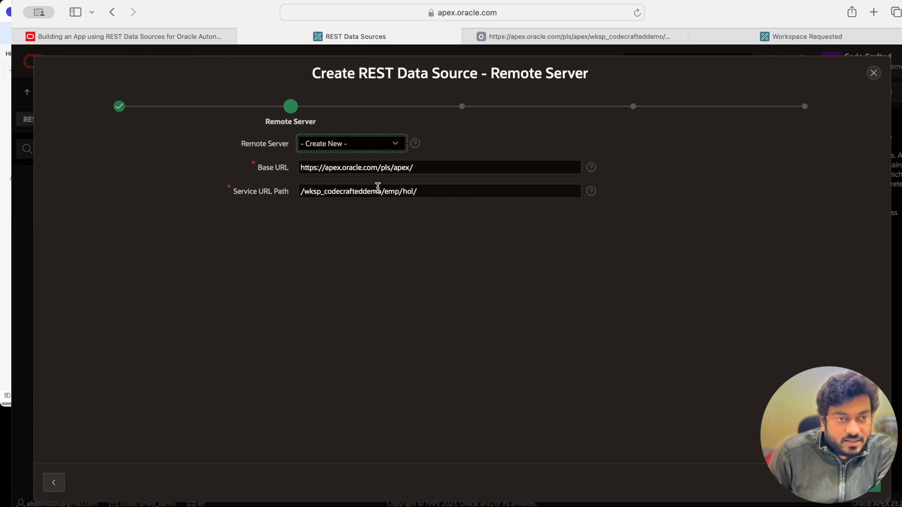
double_click(322, 192)
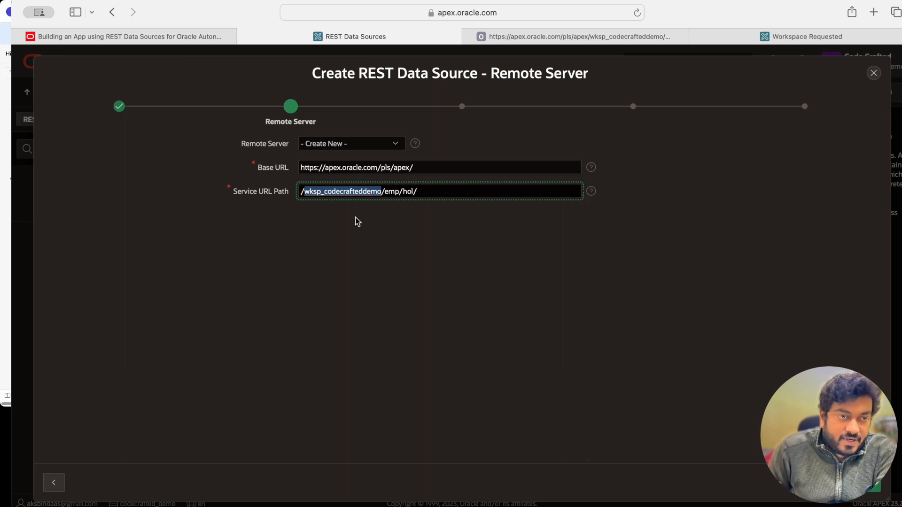
left_click(324, 192)
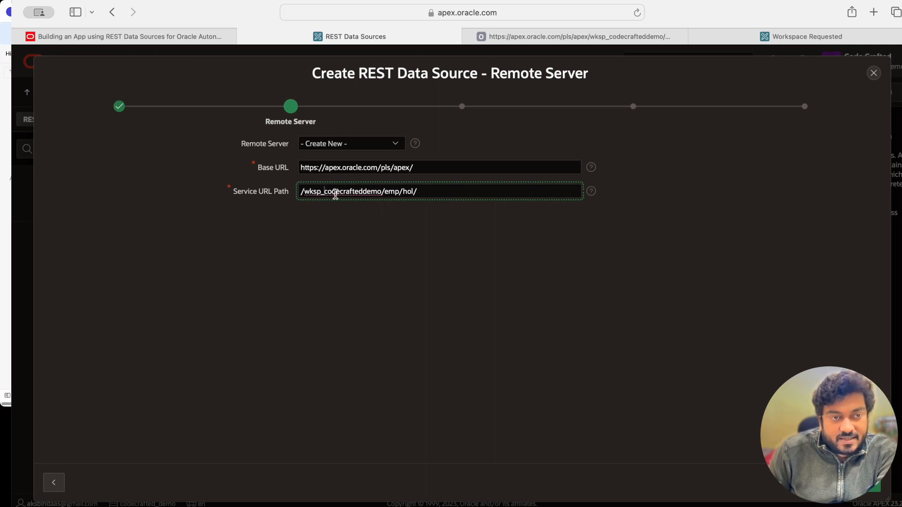
left_click_drag(324, 191, 363, 191)
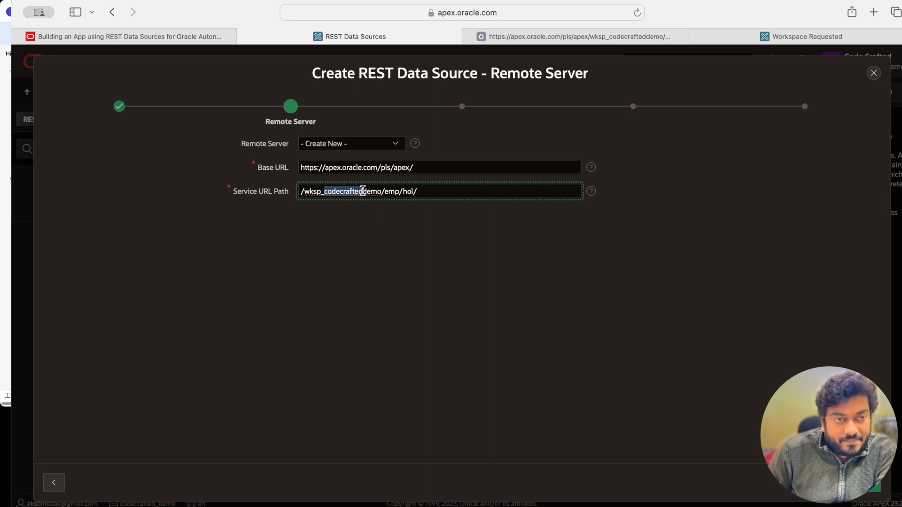
left_click(369, 192)
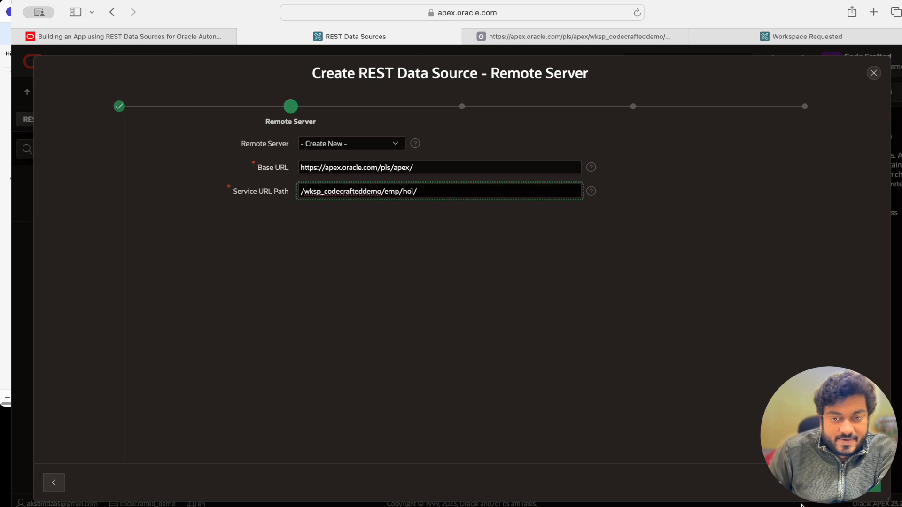
left_click(865, 483)
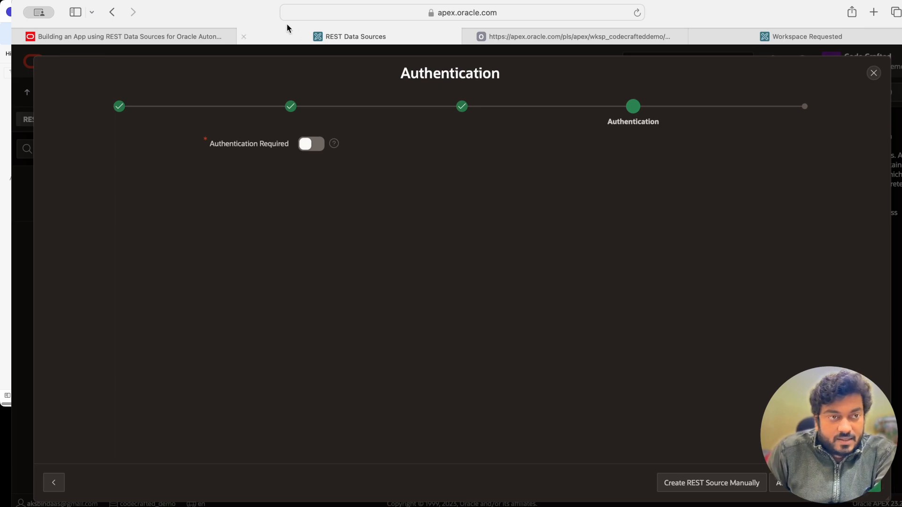
Check the guide's steps 6 to 8, and discover the EMP data source with Authentication Required left off
left_click(195, 34)
scroll(356, 319, "down", 5)
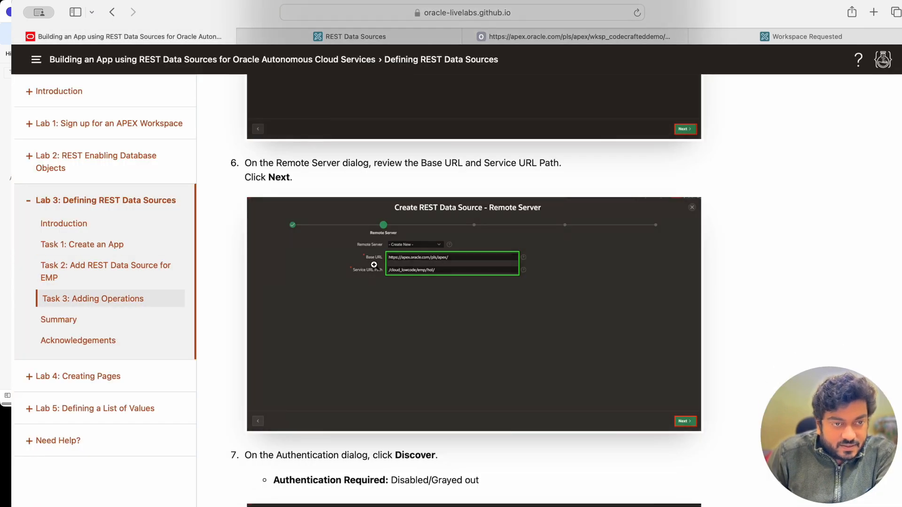
scroll(376, 274, "down", 7)
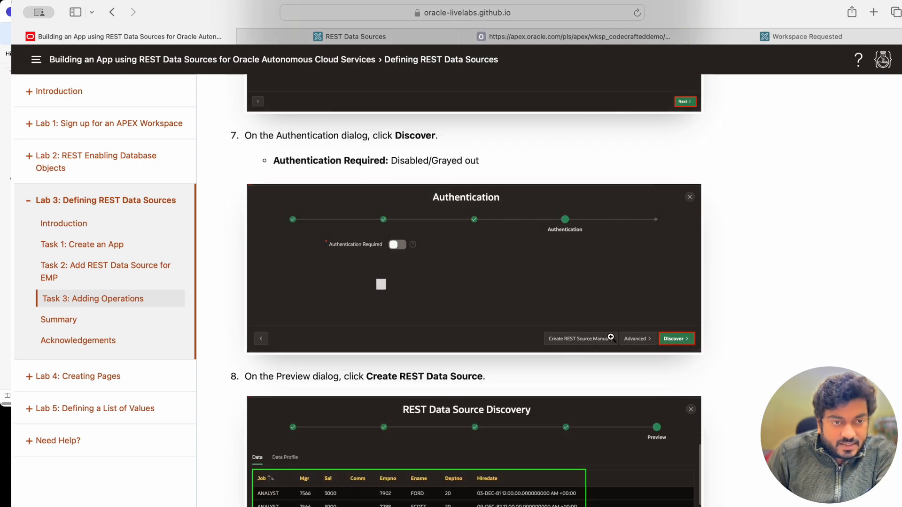
scroll(396, 245, "down", 3)
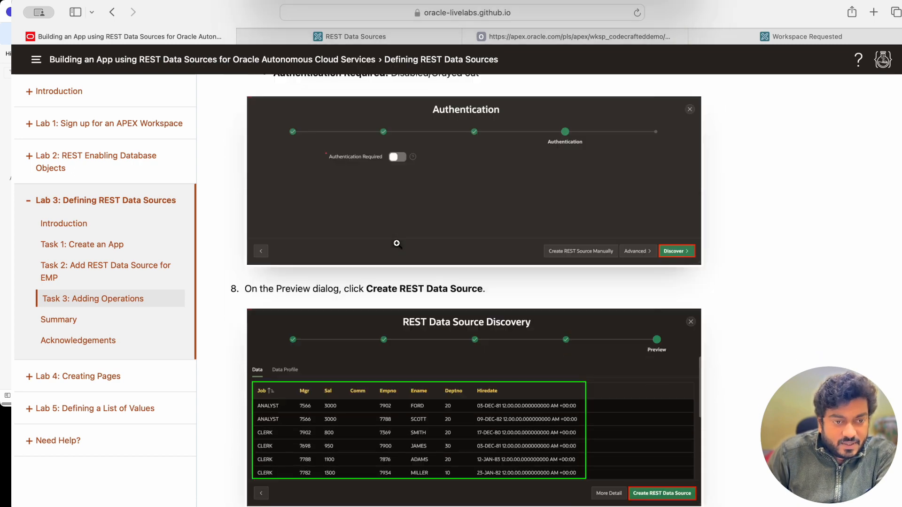
left_click(383, 43)
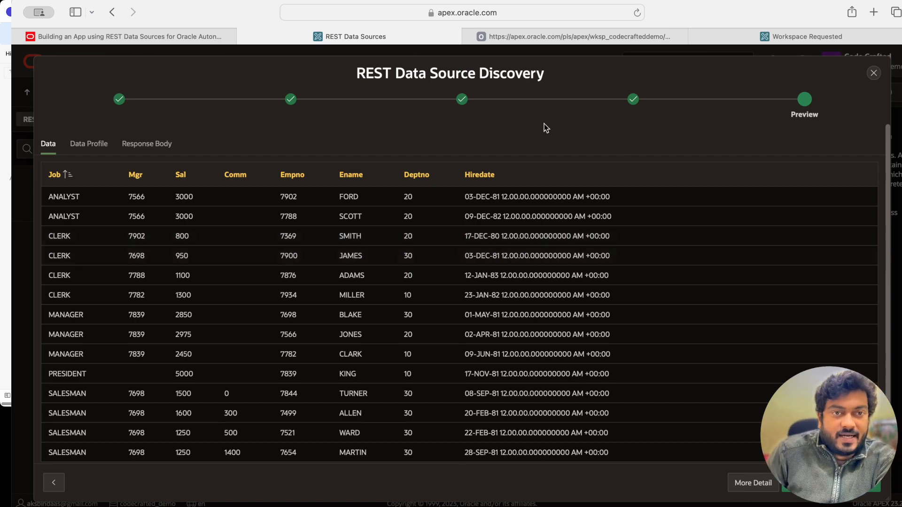
Compare the discovered EMP rows with the service's raw JSON response, and review the column definitions in the Data Profile
left_click(532, 41)
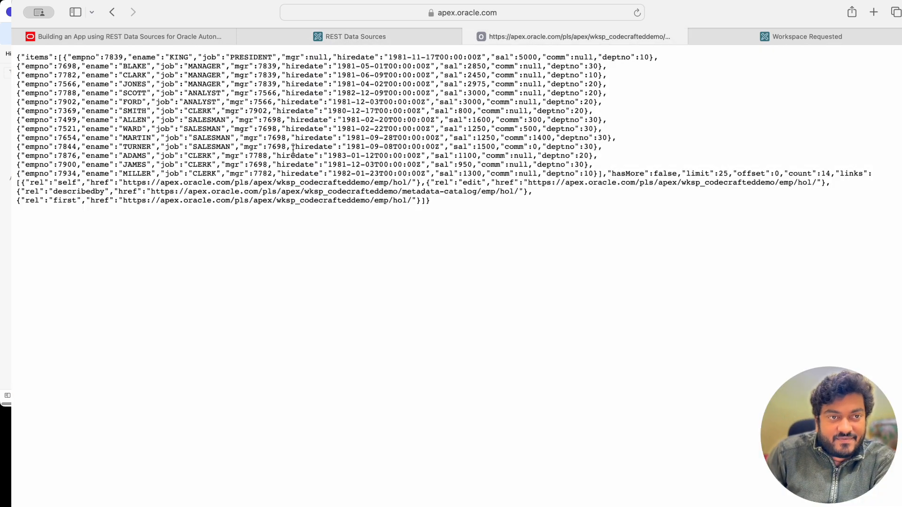
left_click(356, 37)
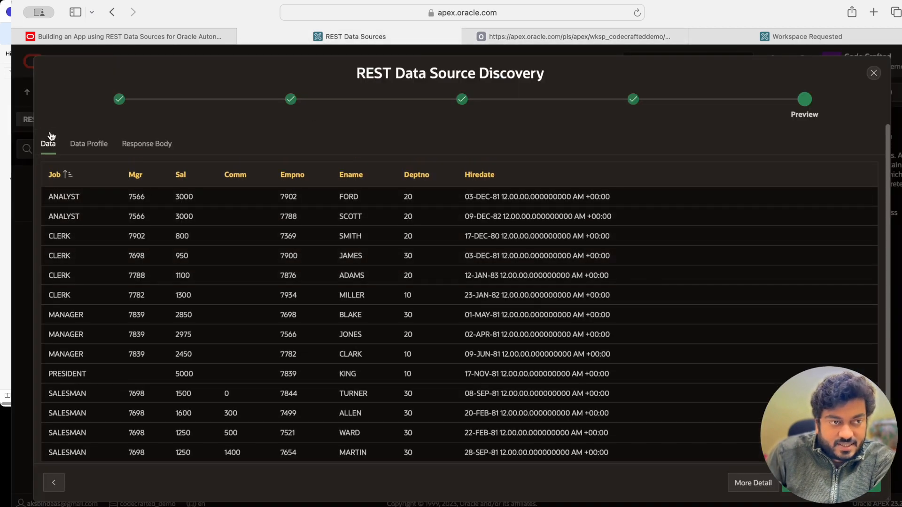
left_click(77, 146)
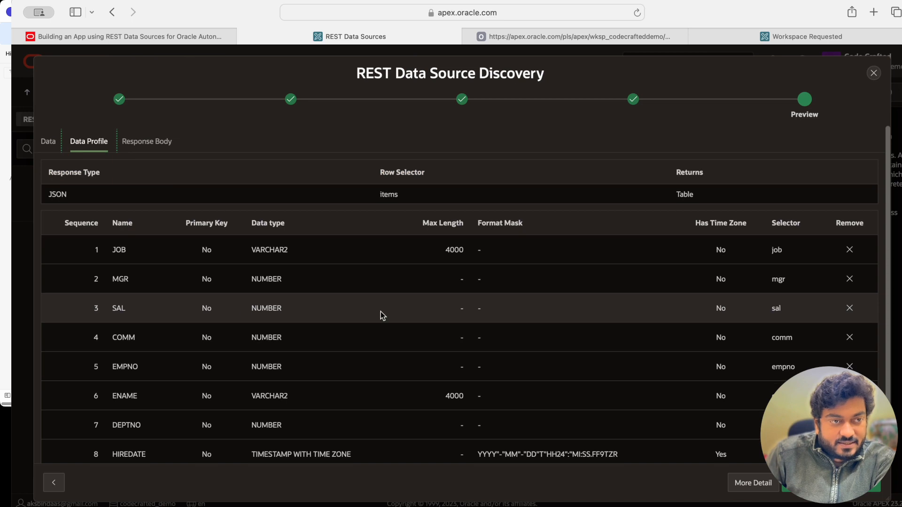
scroll(281, 297, "down", 1)
scroll(281, 297, "down", 1)
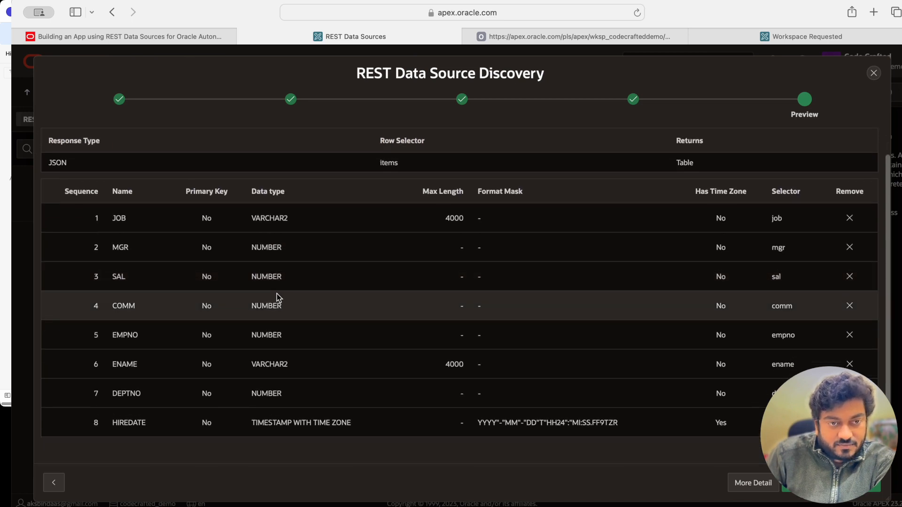
scroll(277, 294, "up", 2)
Read through the JSON response body of the EMP service in the discovery preview
left_click(170, 143)
scroll(301, 304, "down", 10)
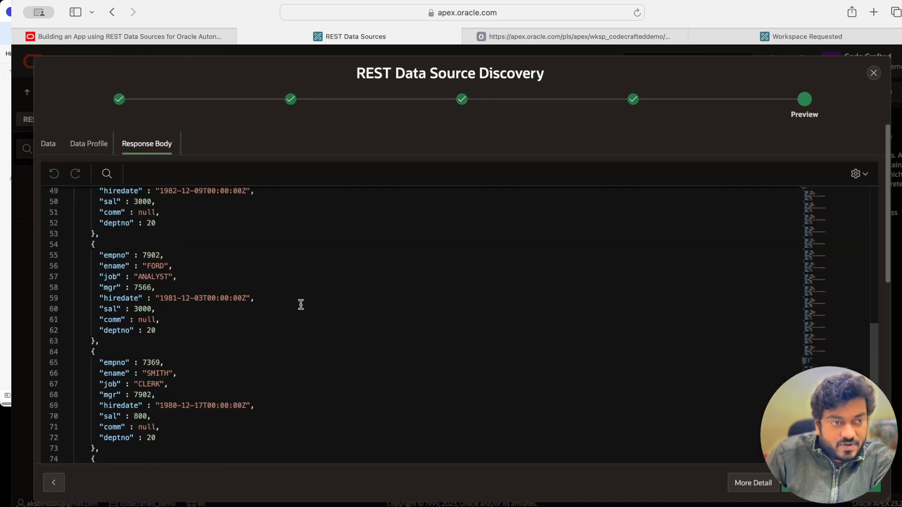
scroll(300, 304, "up", 10)
scroll(300, 305, "down", 4)
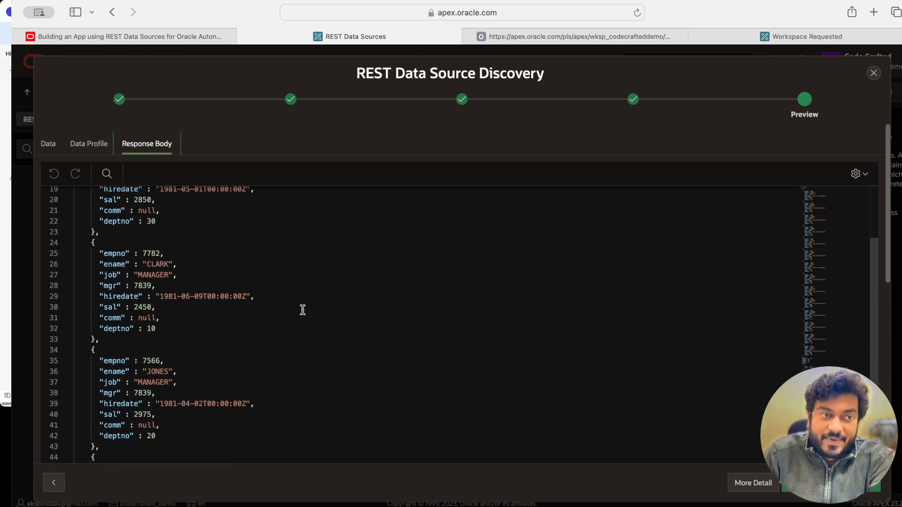
scroll(303, 310, "up", 4)
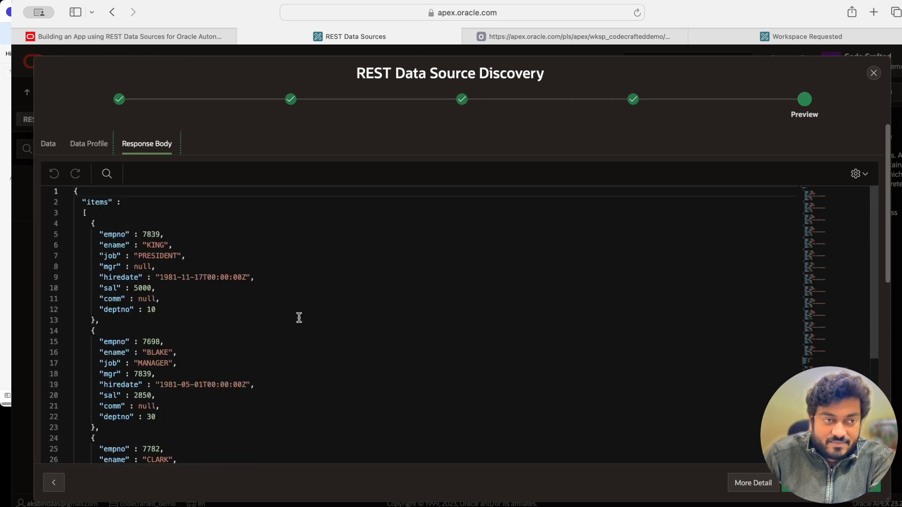
scroll(298, 319, "down", 18)
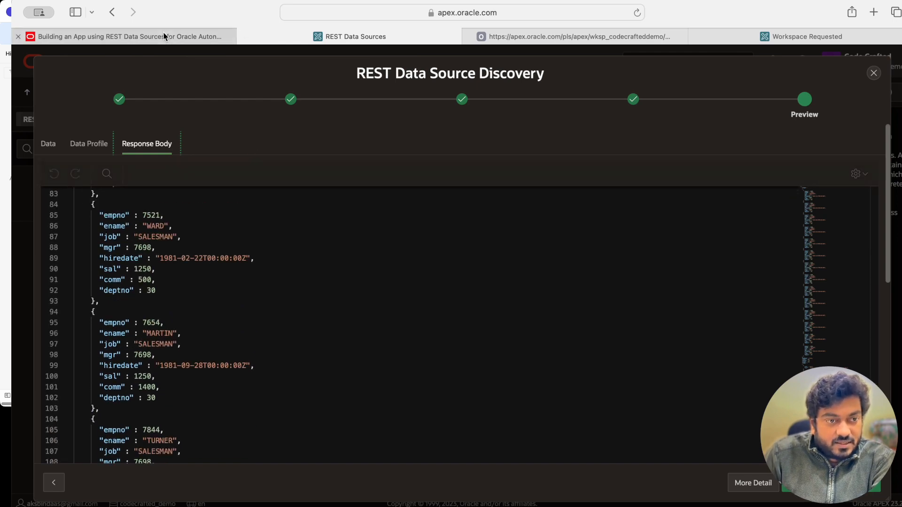
Check the guide's step 8 and create the REST data source from the discovery preview
left_click(179, 36)
scroll(338, 188, "down", 5)
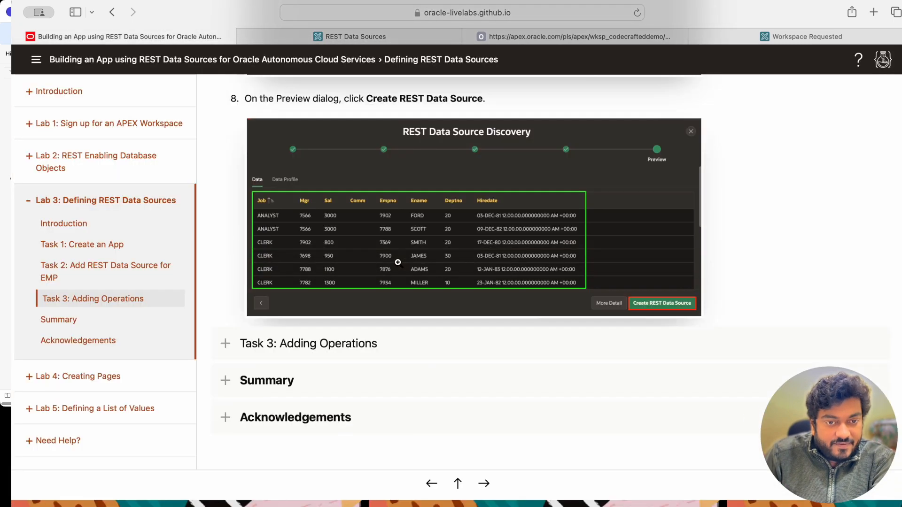
left_click(322, 39)
left_click(830, 483)
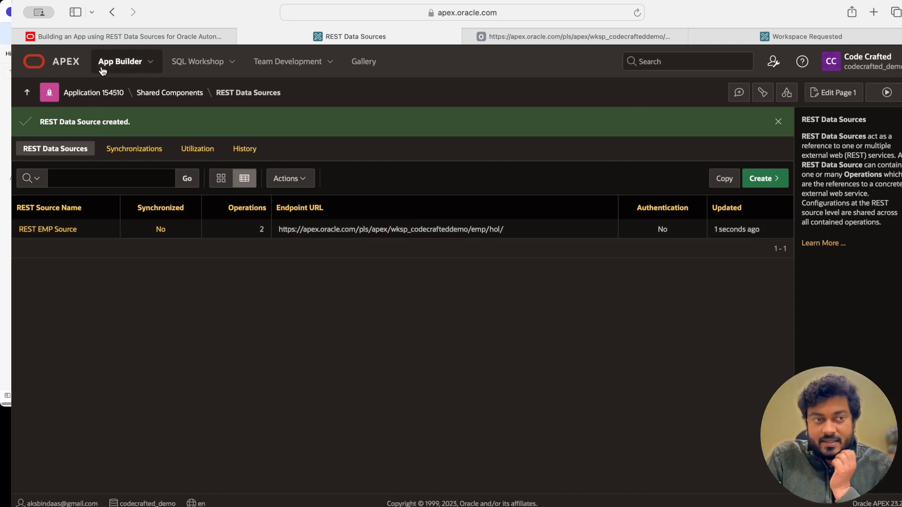
Expand the guide's Task 3: Adding Operations and read its introduction and steps 1 and 2
left_click(109, 37)
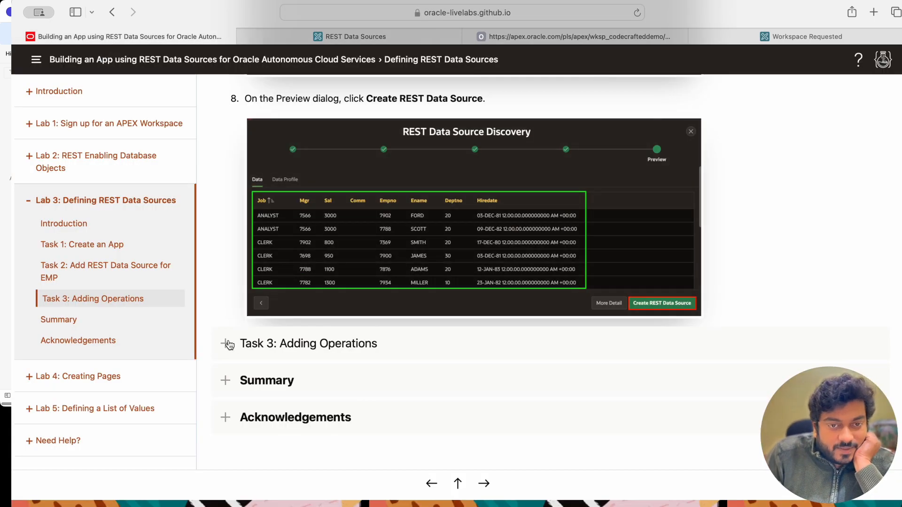
scroll(241, 308, "down", 1)
left_click(230, 325)
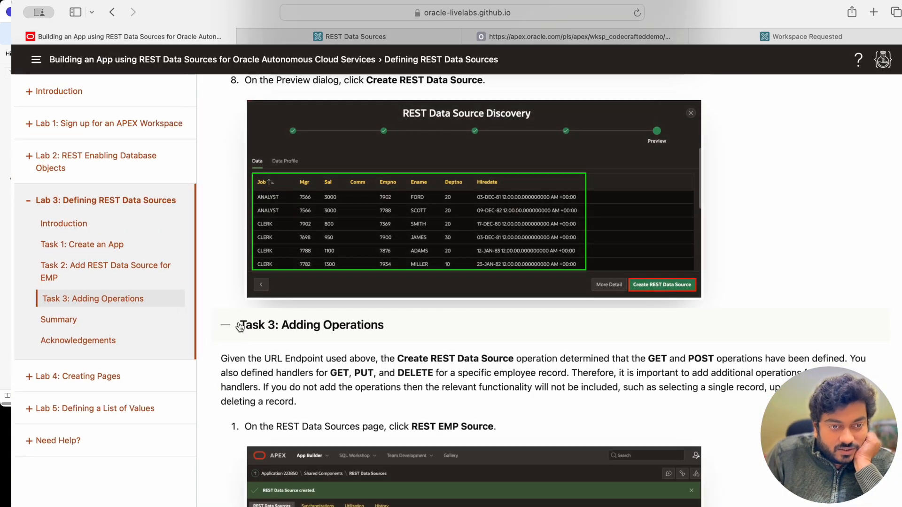
scroll(340, 325, "down", 1)
scroll(337, 309, "down", 5)
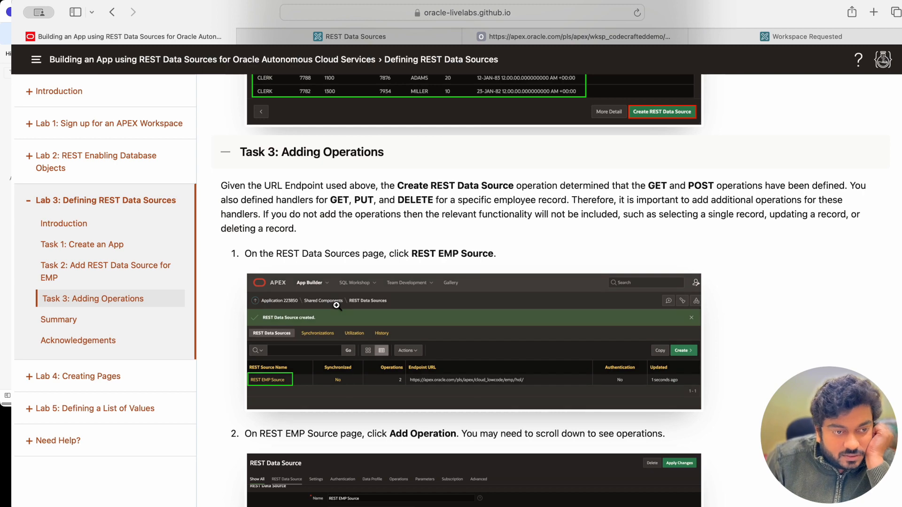
scroll(336, 309, "down", 5)
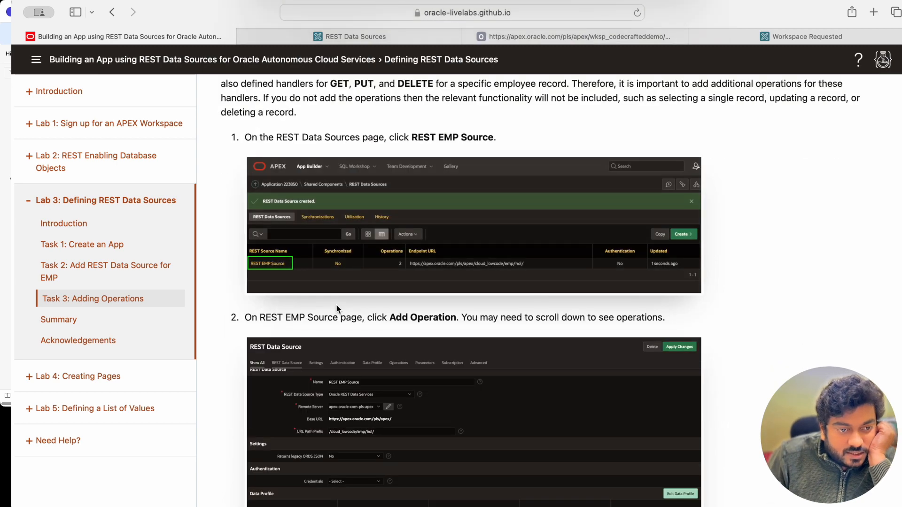
scroll(336, 304, "down", 5)
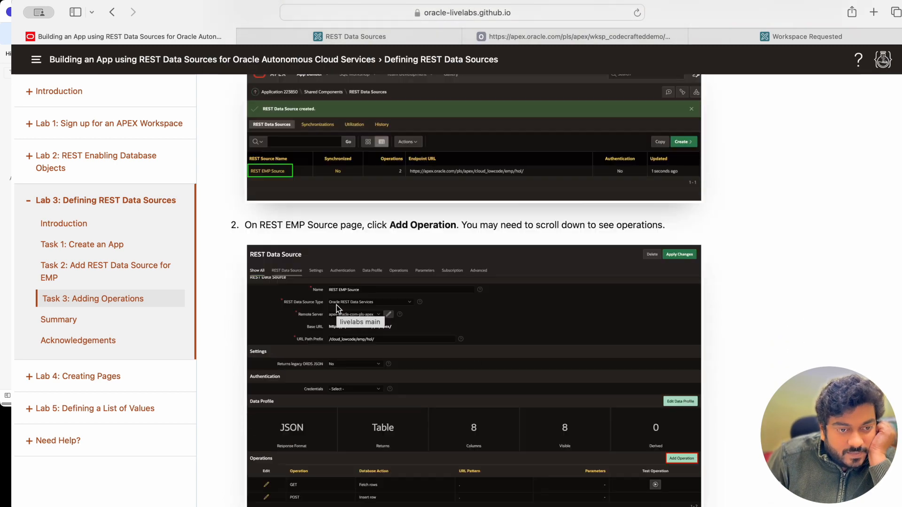
Recheck the guide's Task 2 steps 6 to 8, and return to the Adding Operations introduction and its first step
scroll(337, 305, "up", 7)
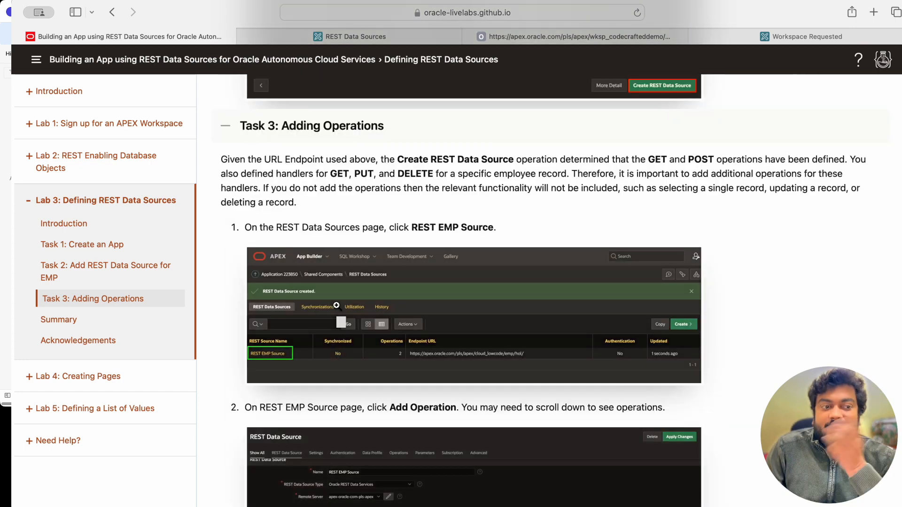
scroll(336, 306, "up", 2)
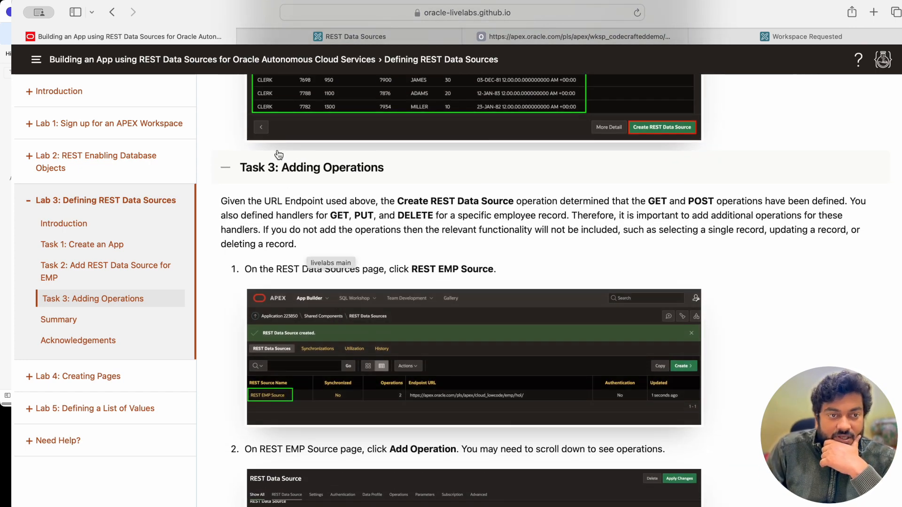
scroll(278, 177, "up", 10)
scroll(281, 177, "down", 6)
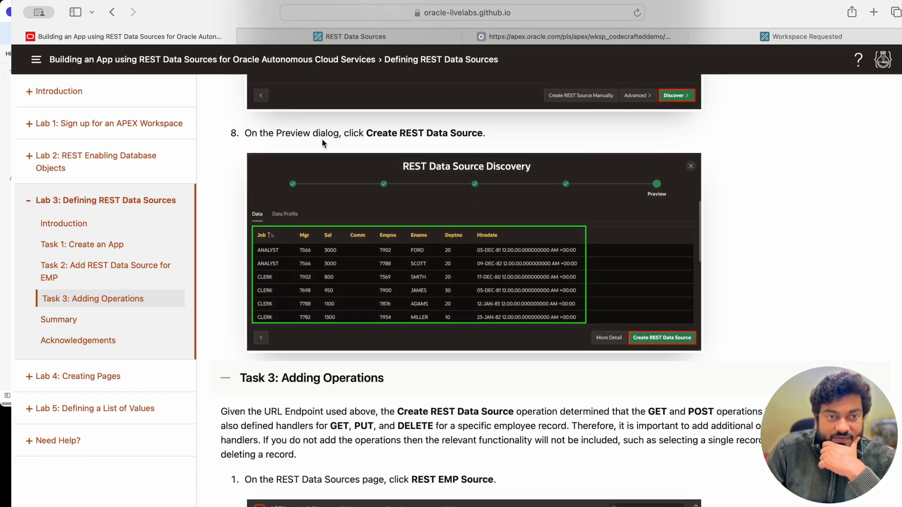
scroll(322, 139, "up", 7)
scroll(322, 139, "up", 5)
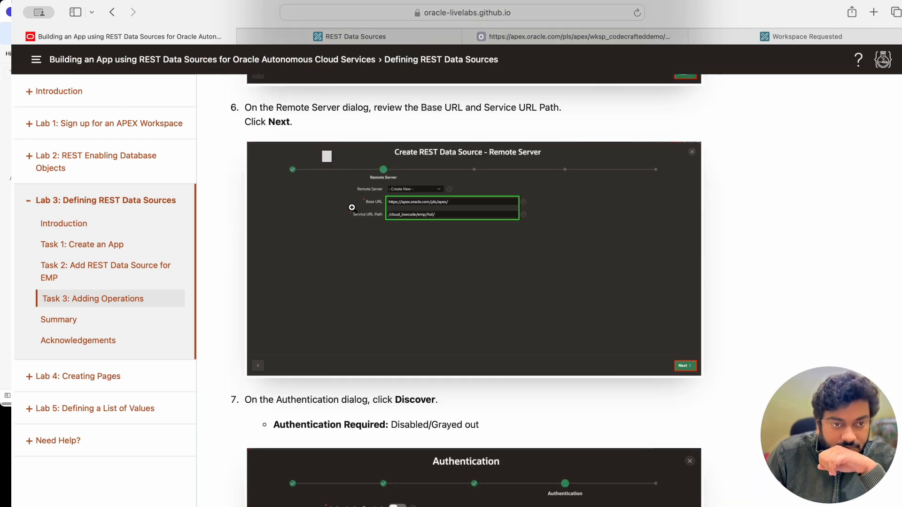
scroll(357, 213, "down", 12)
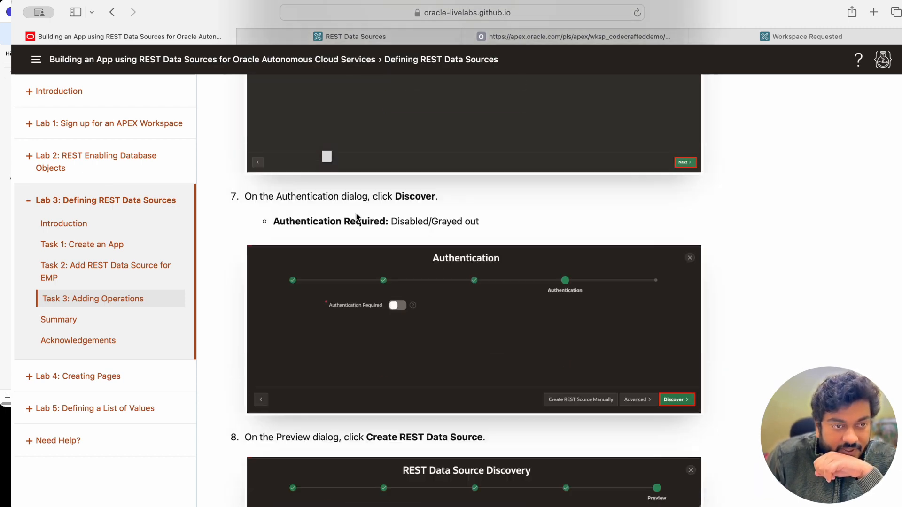
scroll(352, 211, "down", 2)
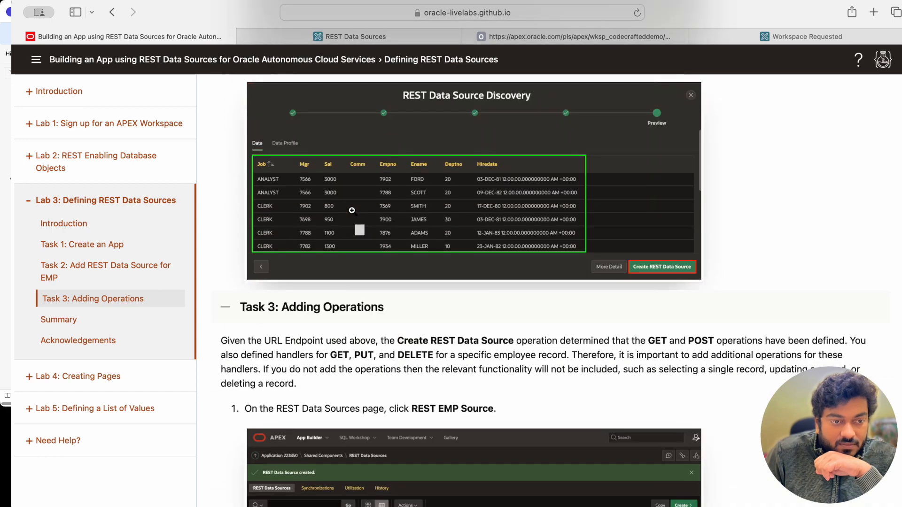
scroll(380, 318, "down", 3)
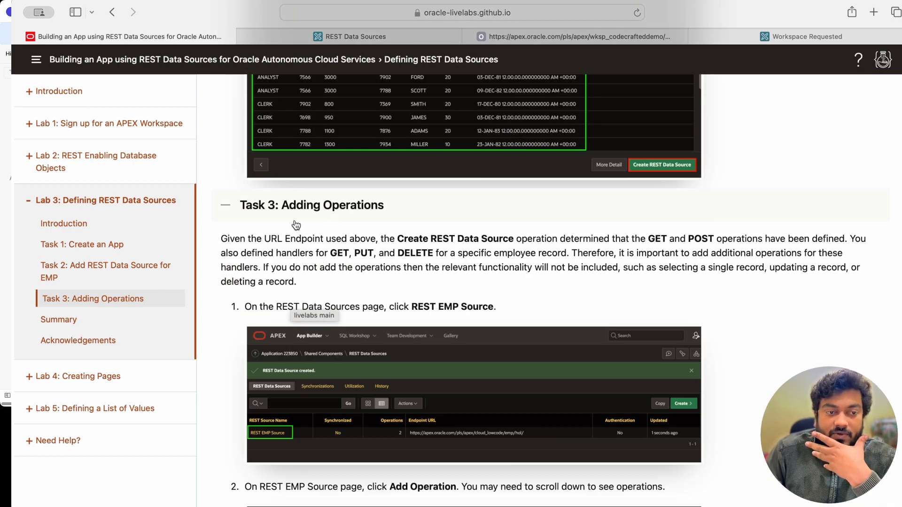
Open REST EMP Source for editing from the REST Data Sources list in APEX and look over its definition
left_click(305, 37)
left_click(43, 230)
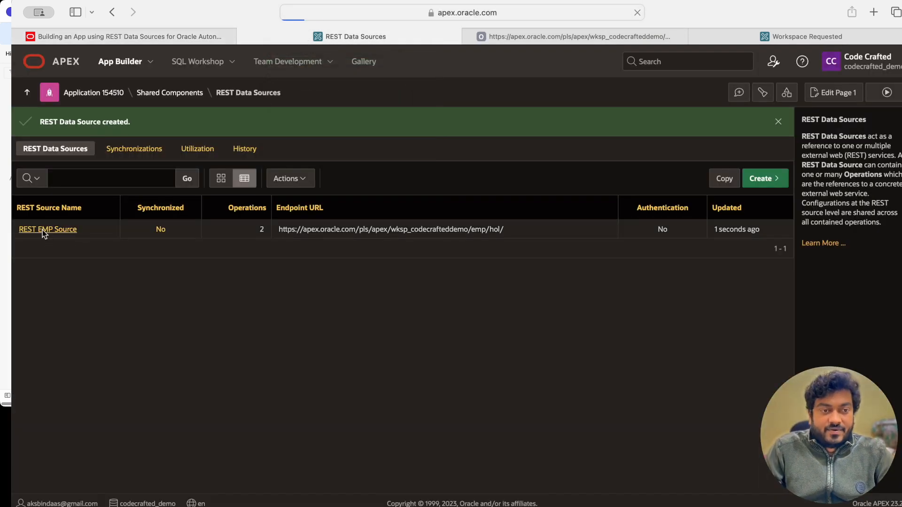
scroll(454, 299, "down", 5)
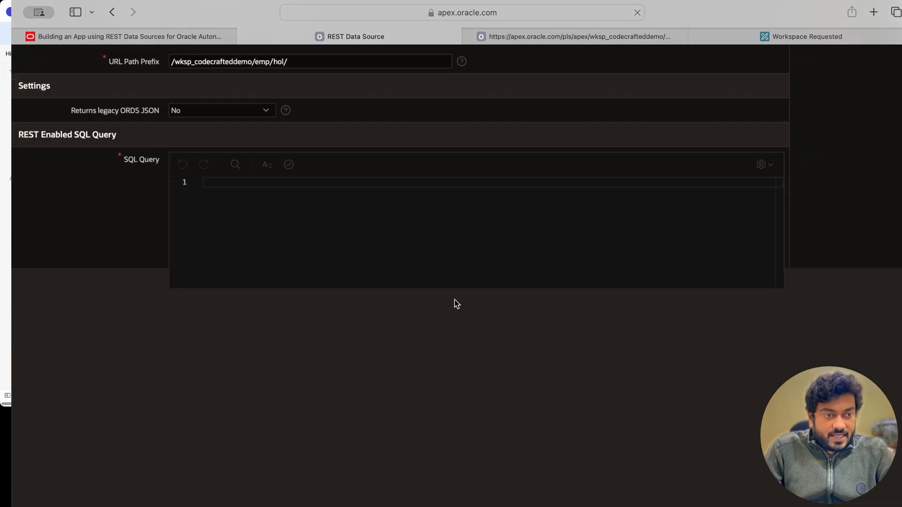
scroll(483, 299, "down", 5)
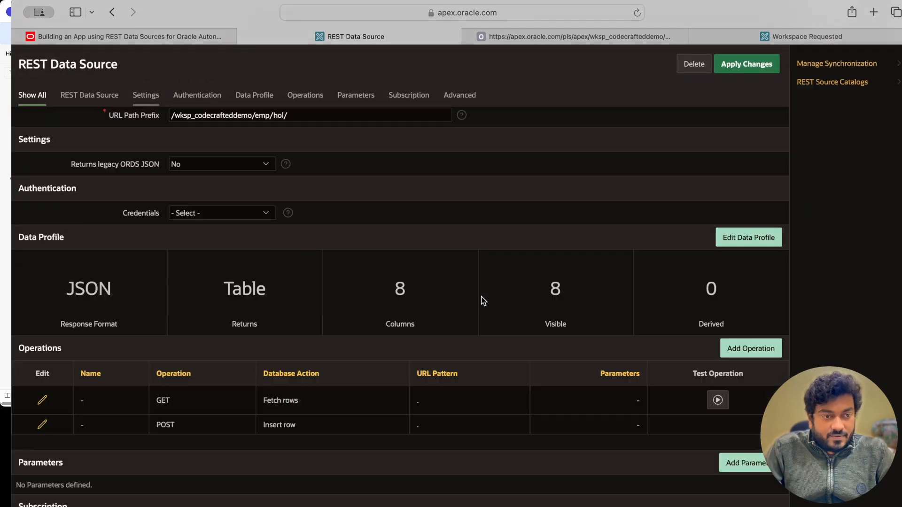
scroll(477, 297, "up", 3)
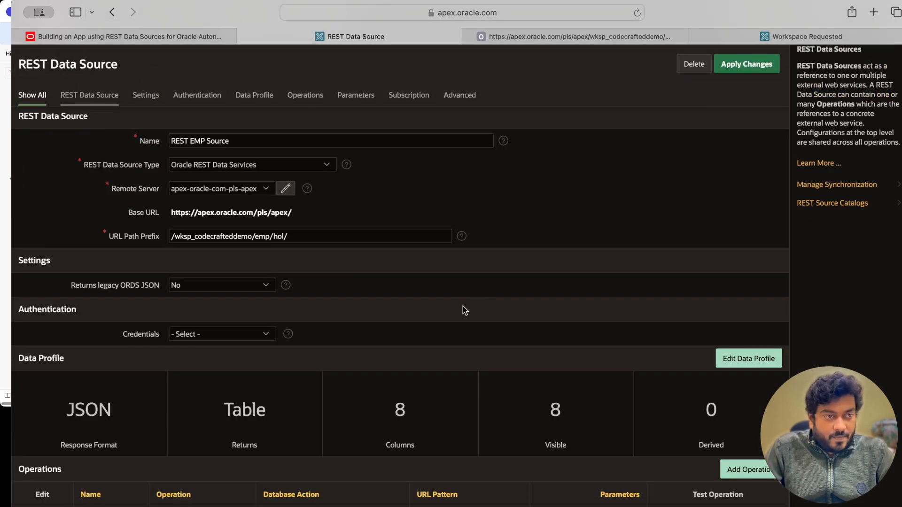
Review the data source's REST Data Source, Settings, Authentication, Data Profile and Operations sections one by one
left_click(93, 98)
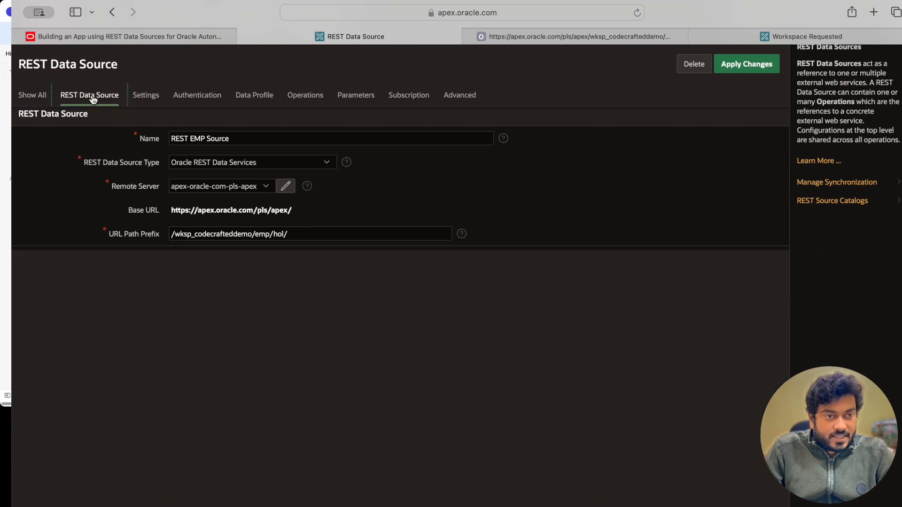
left_click(179, 95)
left_click(145, 95)
left_click(188, 96)
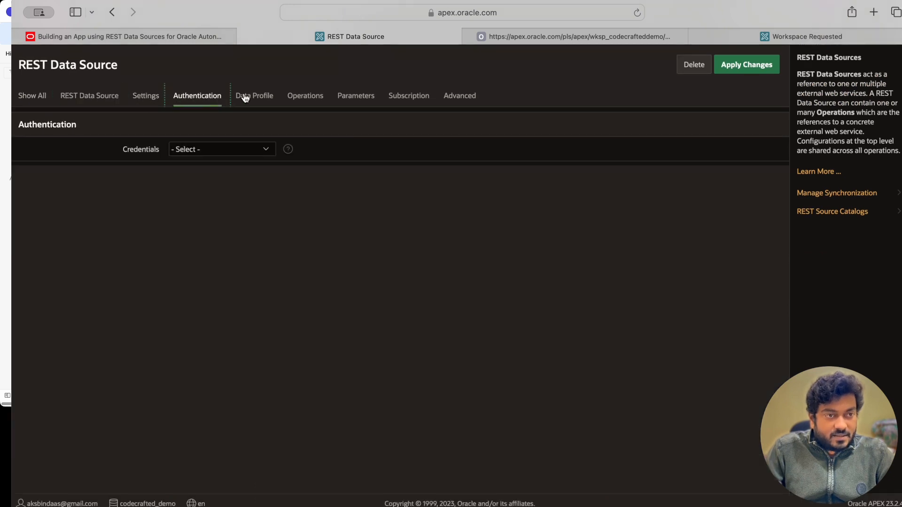
left_click(245, 97)
left_click(303, 95)
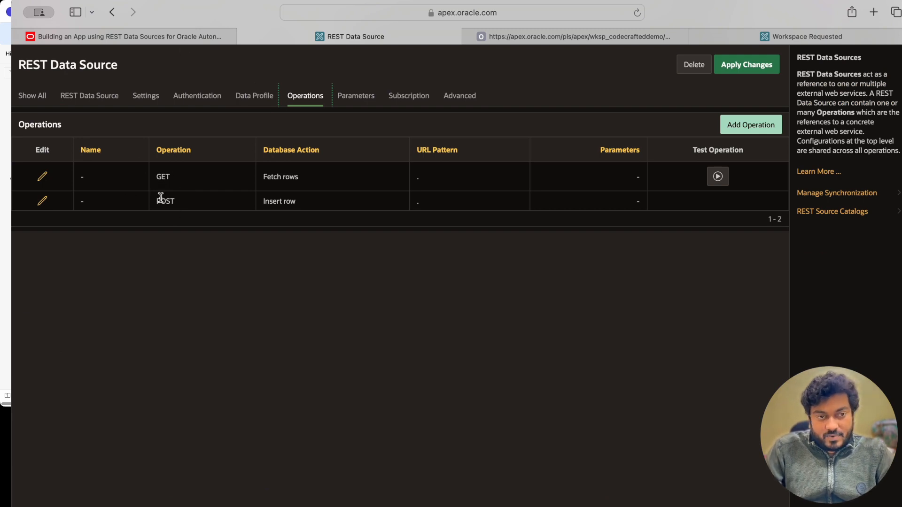
Start adding a new operation to REST EMP Source, leave its Name empty, and go to the URL Pattern
left_click(729, 130)
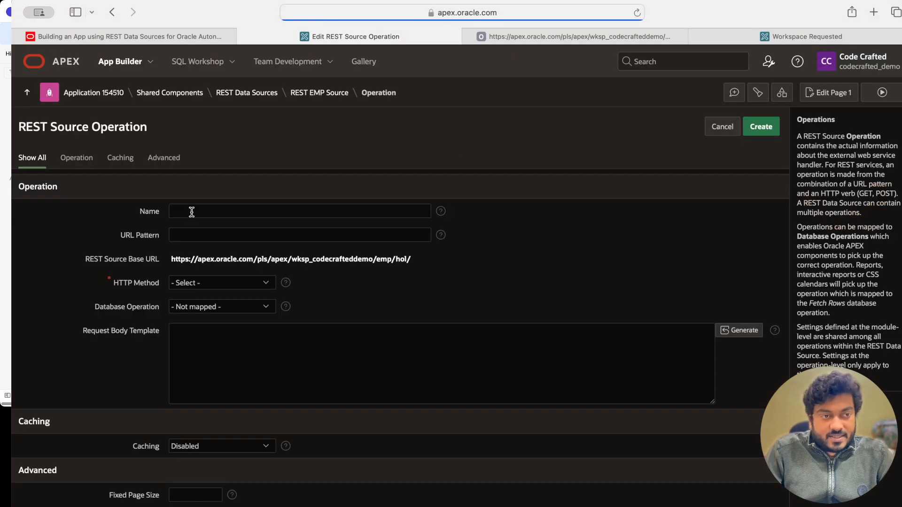
left_click(192, 209)
left_click(184, 230)
Look up the URL pattern, HTTP method and database operation in the guide's Task 3 step 3, and return to the operation form
left_click(150, 34)
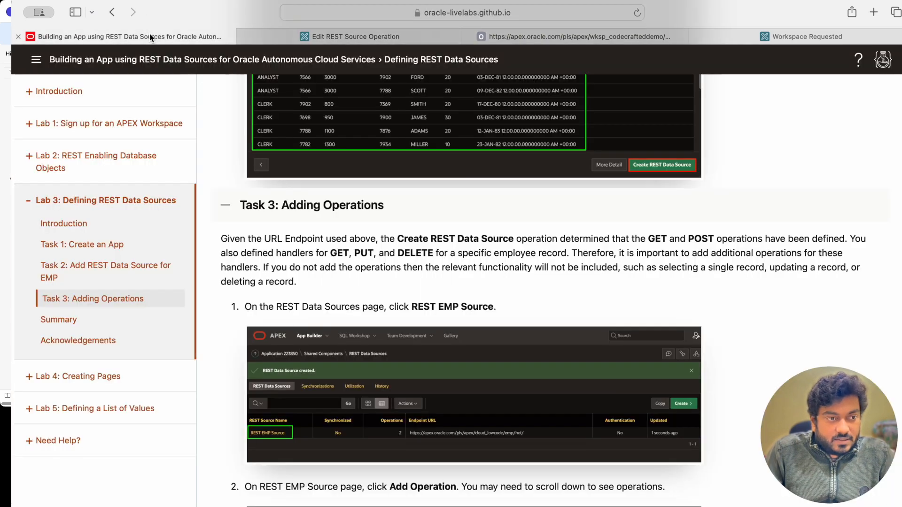
scroll(309, 269, "down", 5)
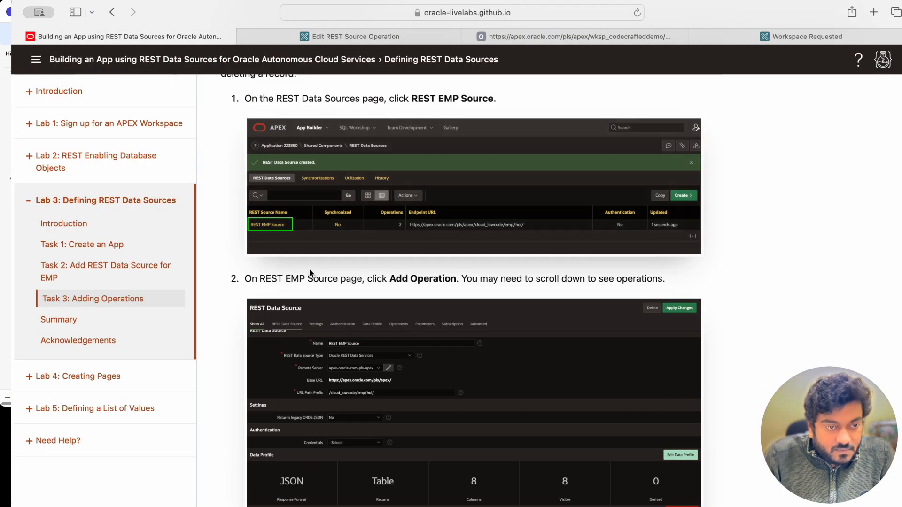
scroll(309, 269, "up", 3)
scroll(371, 281, "down", 5)
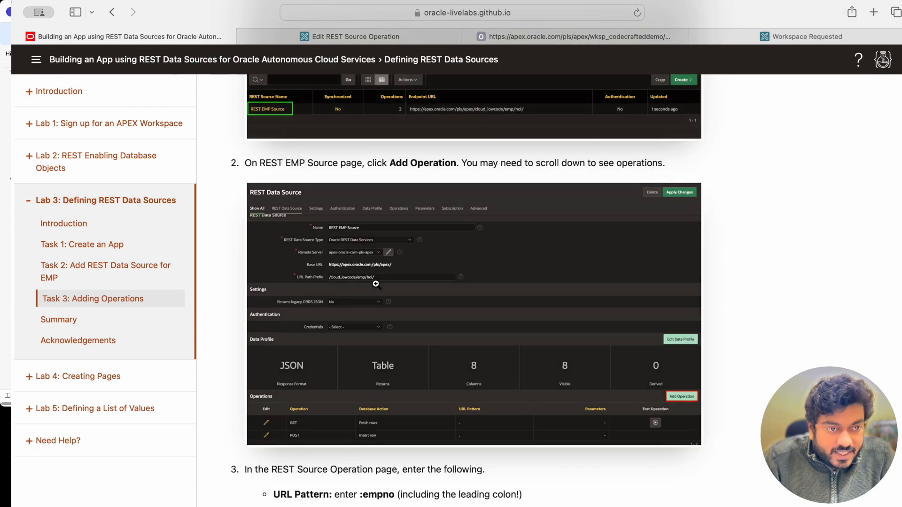
scroll(380, 281, "down", 5)
double_click(377, 318)
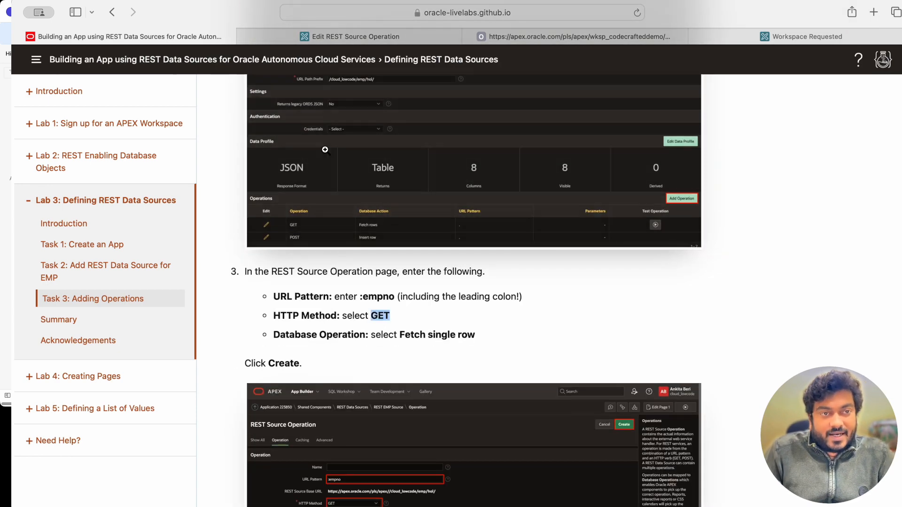
left_click(329, 38)
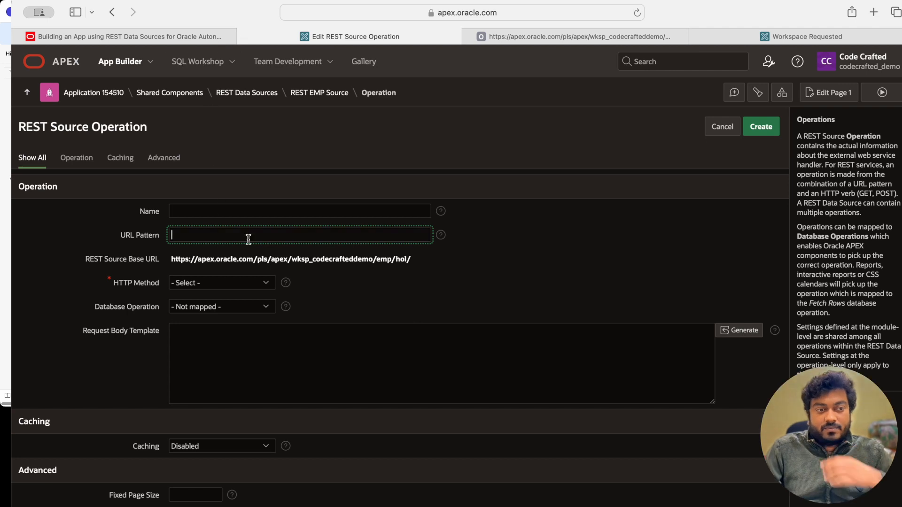
Set the operation's URL Pattern to :empno, its HTTP Method to GET and its Database Operation to Fetch single row
type(":empno")
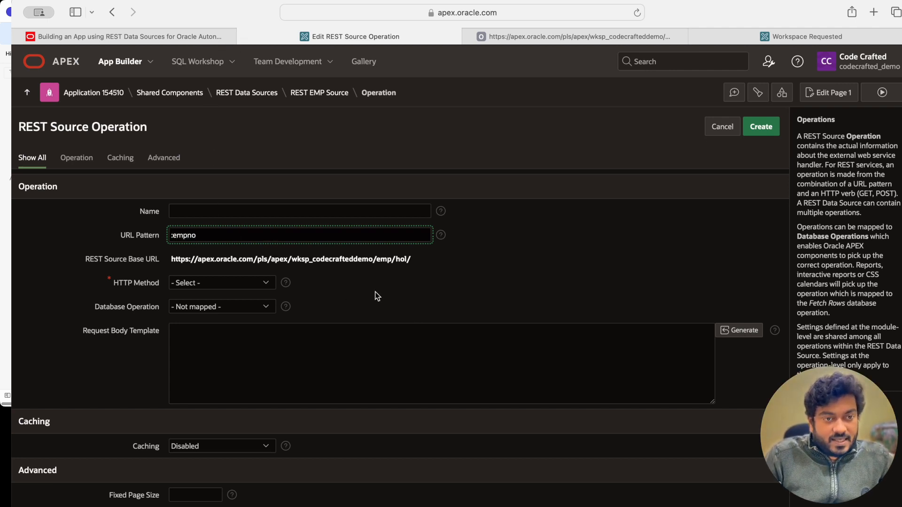
left_click(224, 283)
left_click(222, 295)
left_click(218, 307)
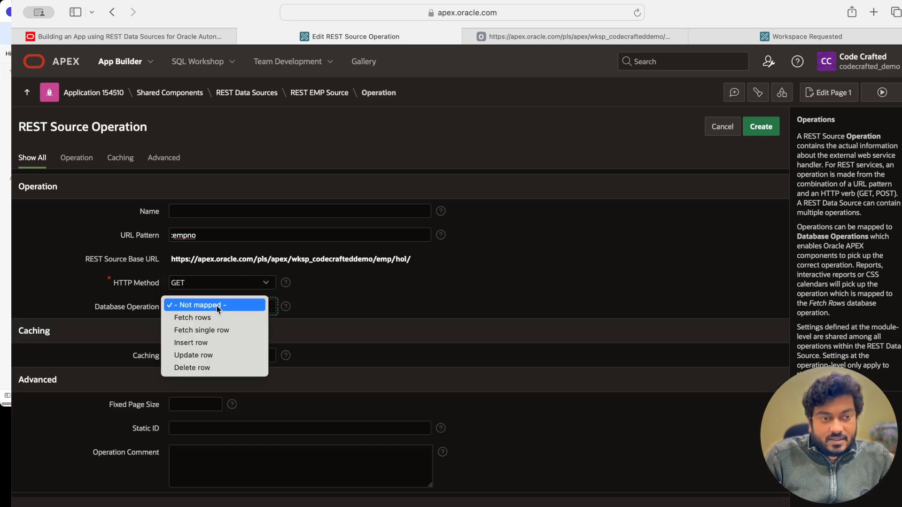
left_click(218, 330)
scroll(392, 305, "down", 1)
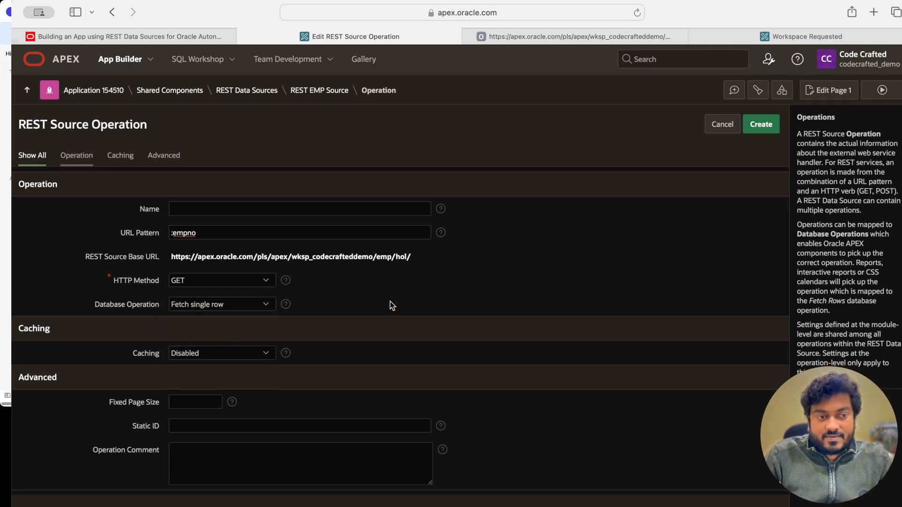
scroll(392, 306, "down", 1)
scroll(391, 306, "down", 1)
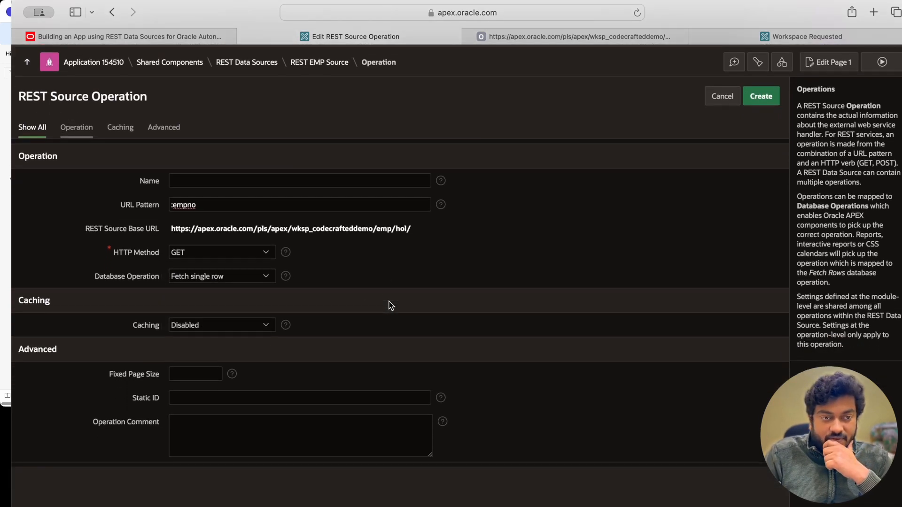
scroll(391, 306, "down", 3)
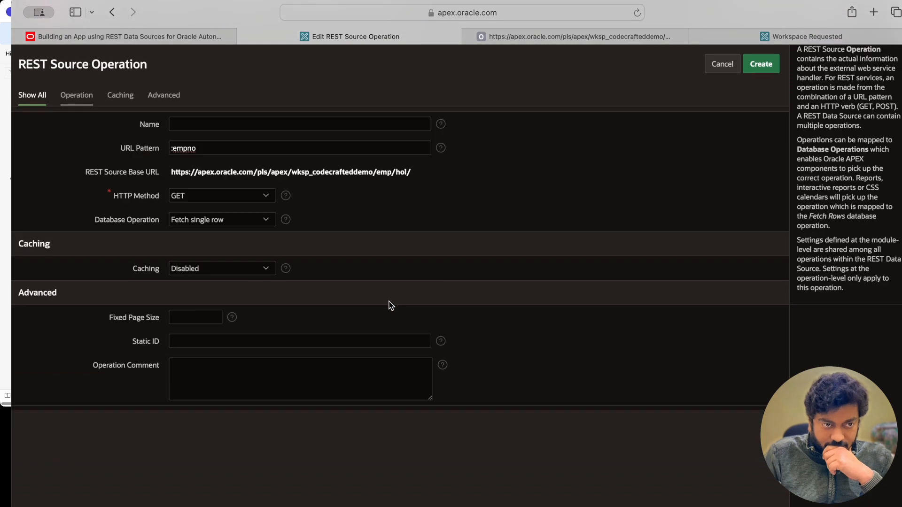
Examine how empno identifies a single employee record in the REST service's JSON response, and return to the operation form
left_click(565, 35)
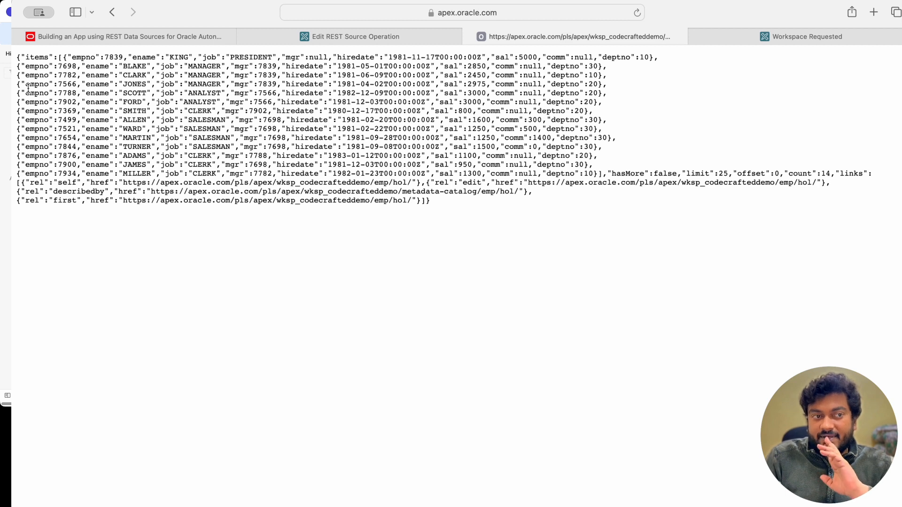
double_click(65, 65)
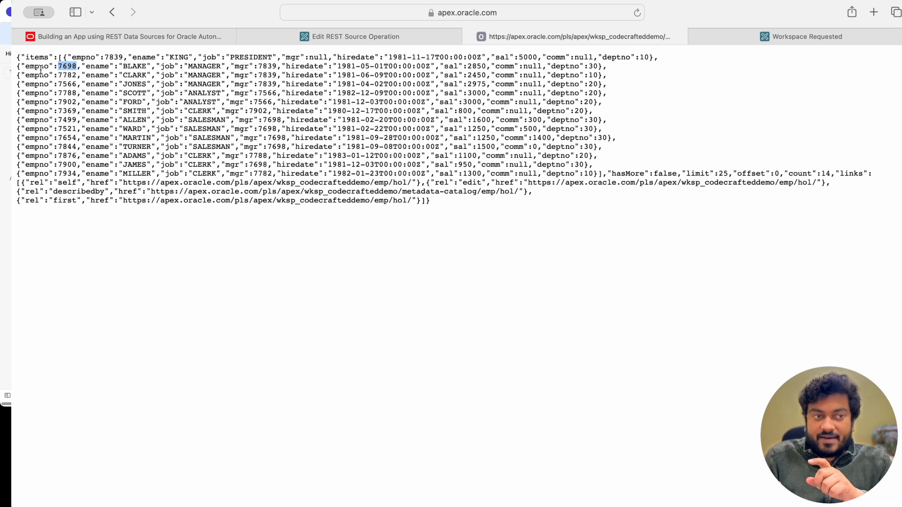
left_click_drag(17, 66, 601, 67)
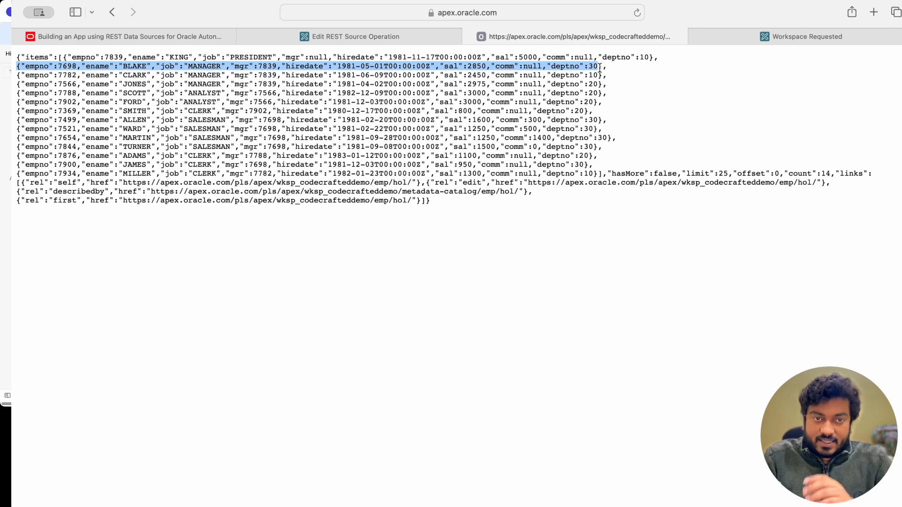
double_click(59, 65)
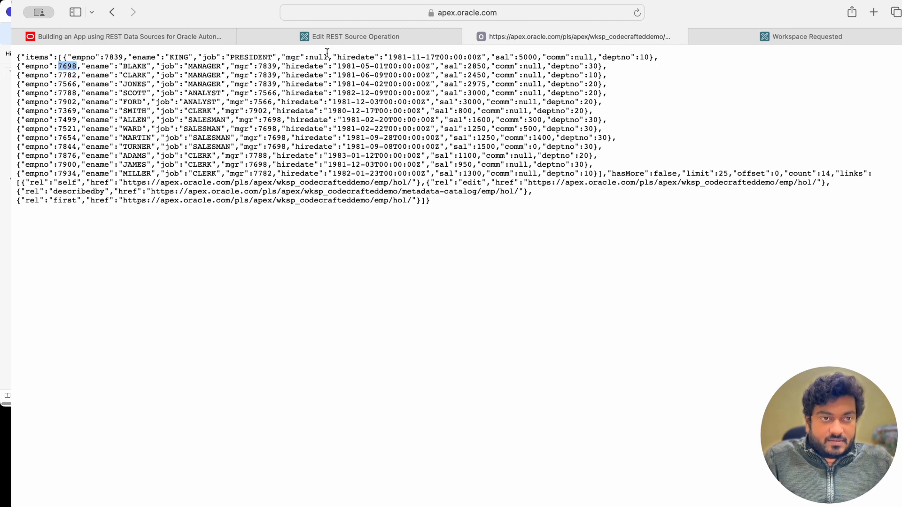
left_click(352, 36)
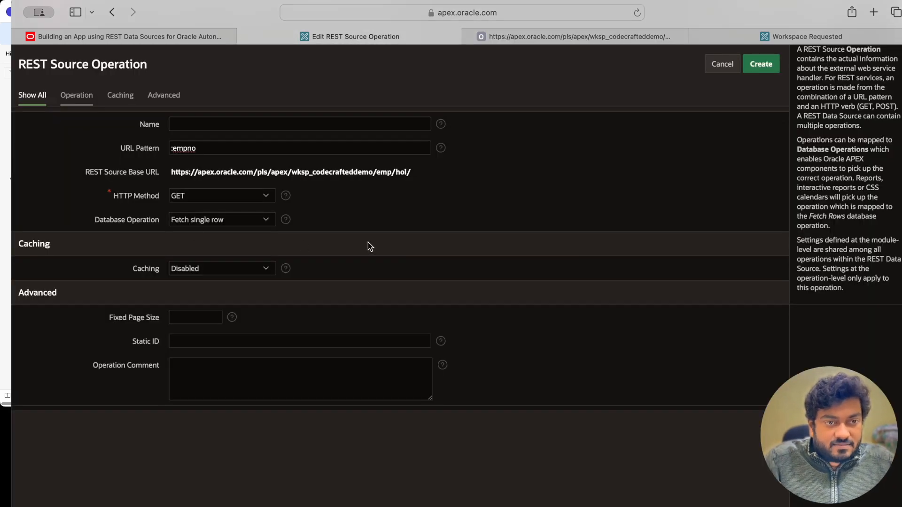
scroll(368, 242, "down", 2)
scroll(364, 227, "up", 4)
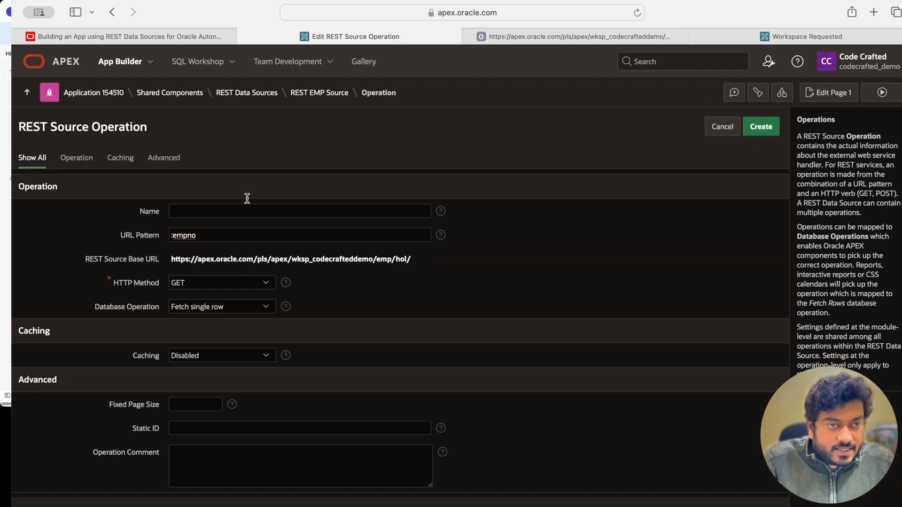
Recheck the empno key in the JSON response, keep the URL Pattern as :empno without a space, and create the GET operation
left_click(482, 40)
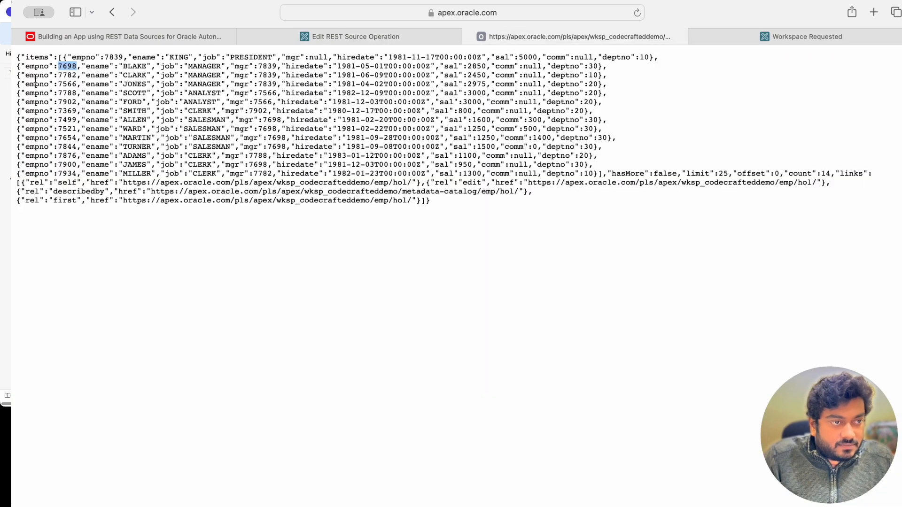
double_click(35, 66)
left_click(319, 37)
left_click(185, 235)
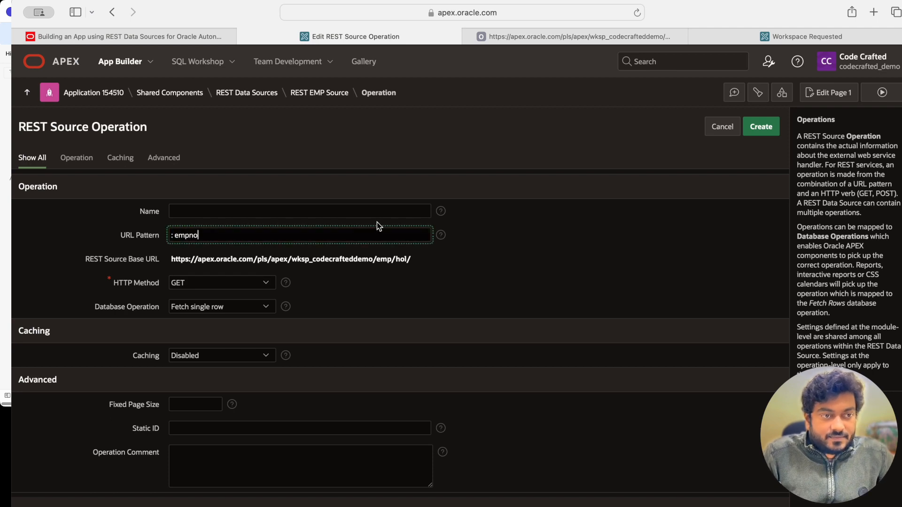
key("BackSpace")
key("BackSpace")
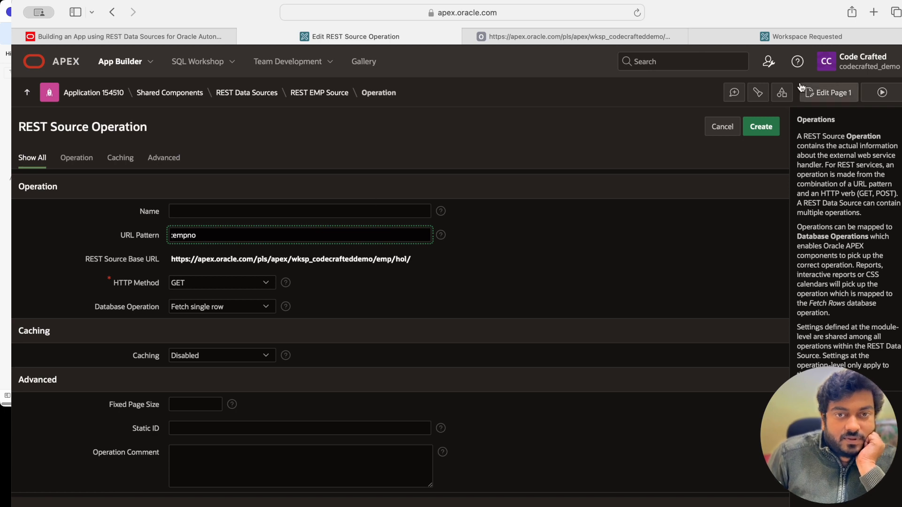
left_click(757, 135)
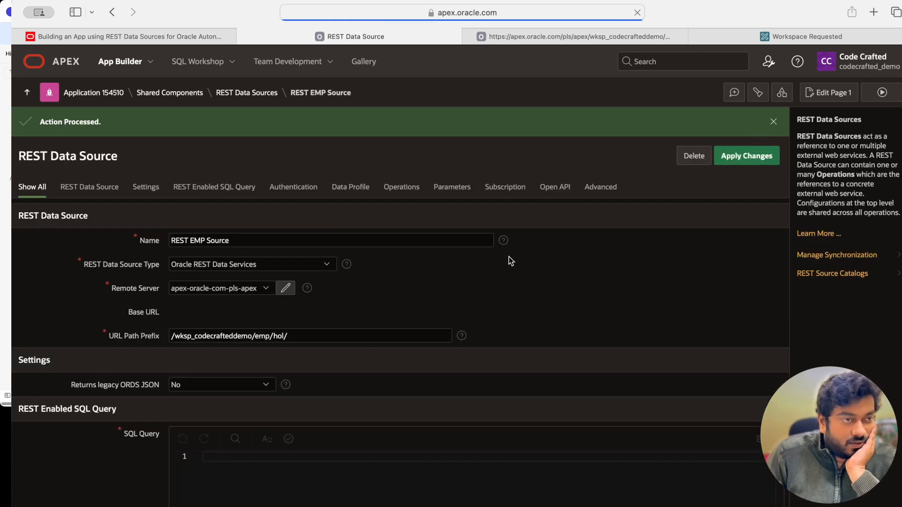
scroll(508, 256, "down", 1)
scroll(509, 256, "down", 10)
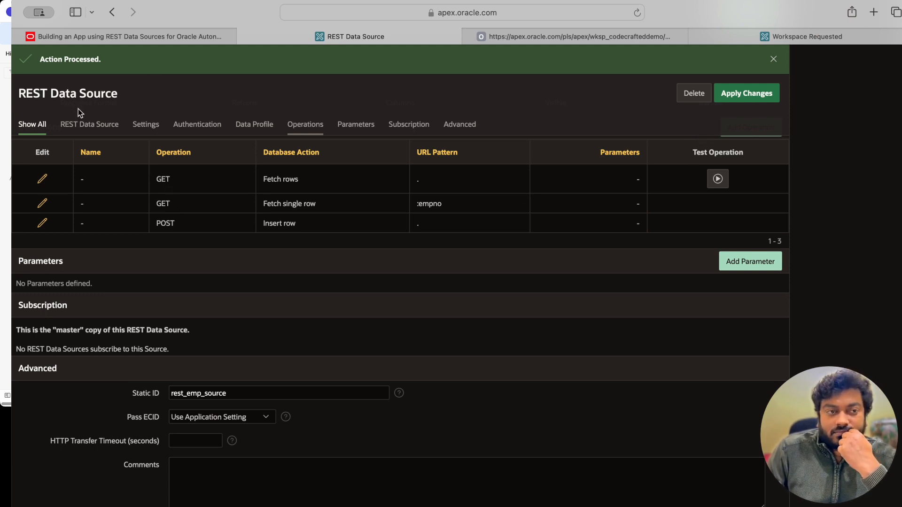
Look up the next operation's settings in the guide's Task 3 step 4, and return to REST EMP Source
left_click(118, 33)
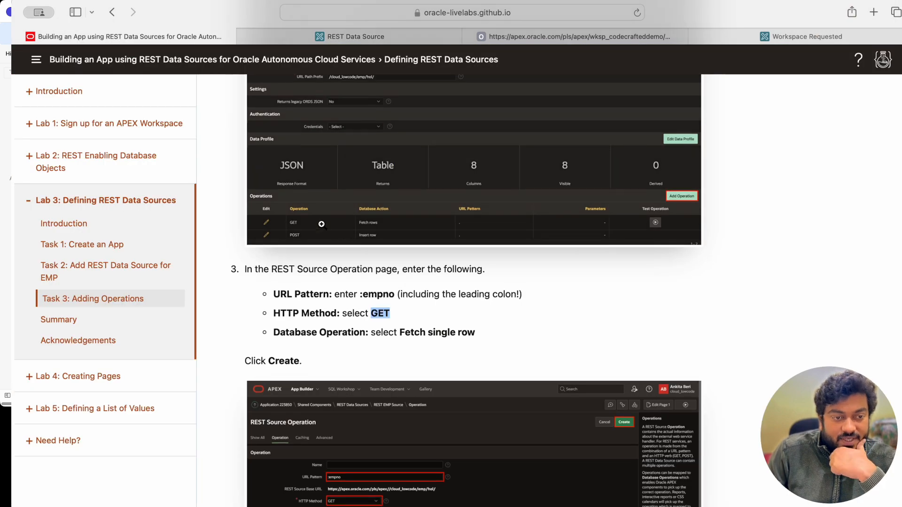
scroll(329, 254, "down", 7)
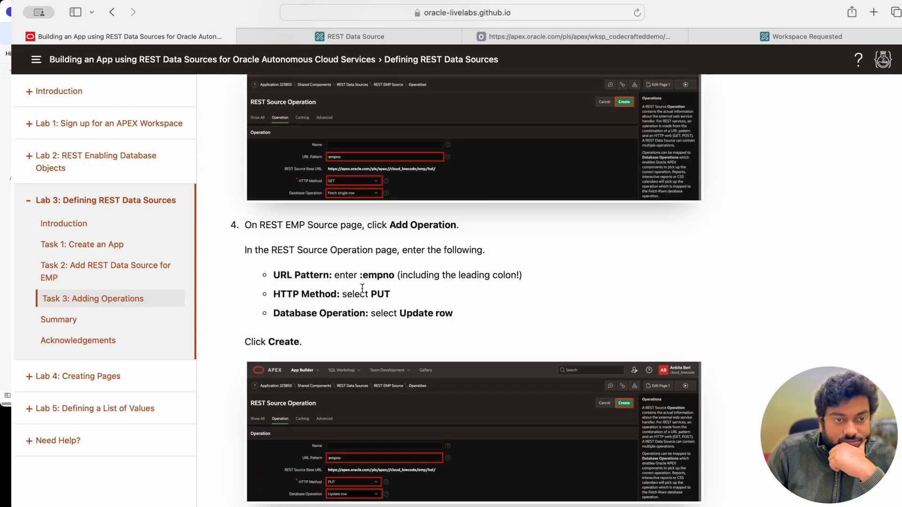
left_click(334, 37)
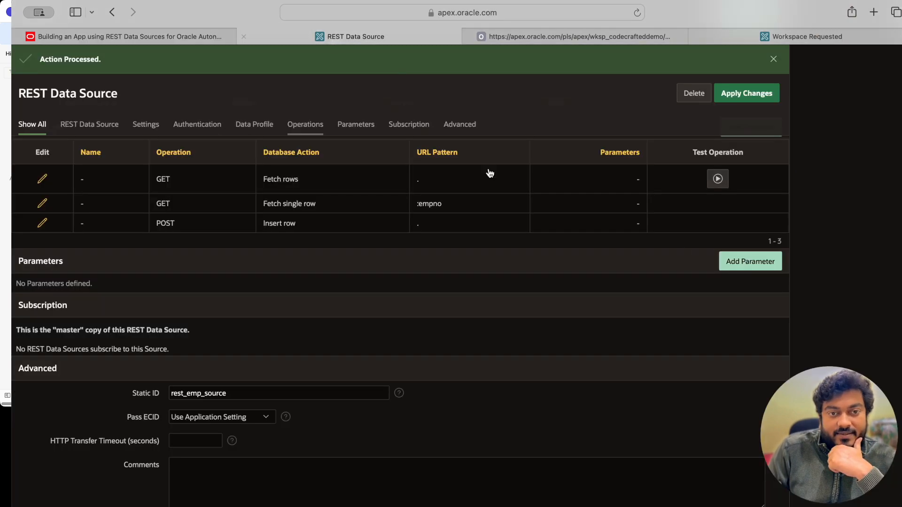
left_click(742, 262)
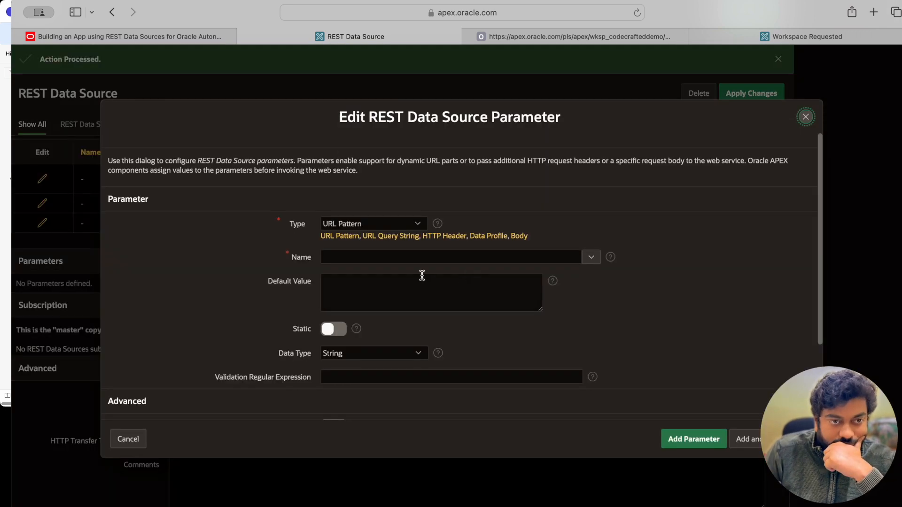
left_click(809, 118)
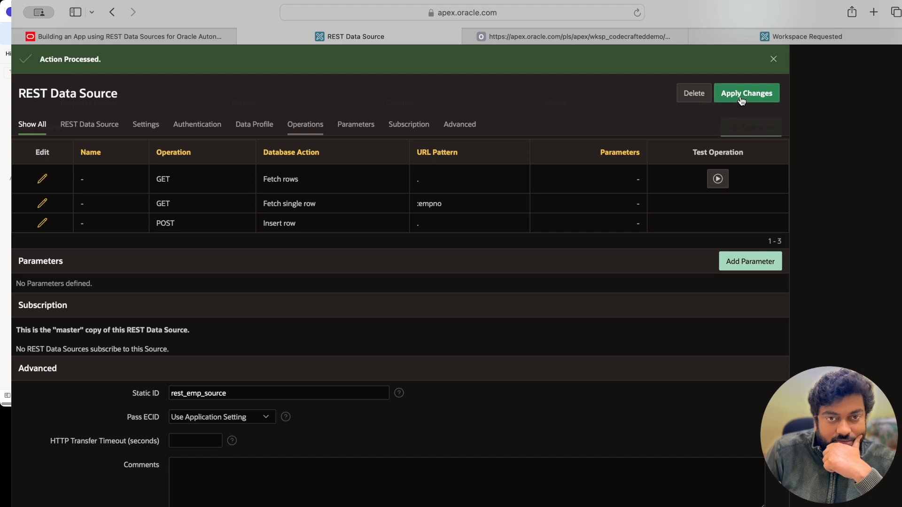
Start another operation on REST EMP Source and set its URL Pattern to :empno without a space
scroll(657, 212, "up", 1)
scroll(648, 216, "up", 1)
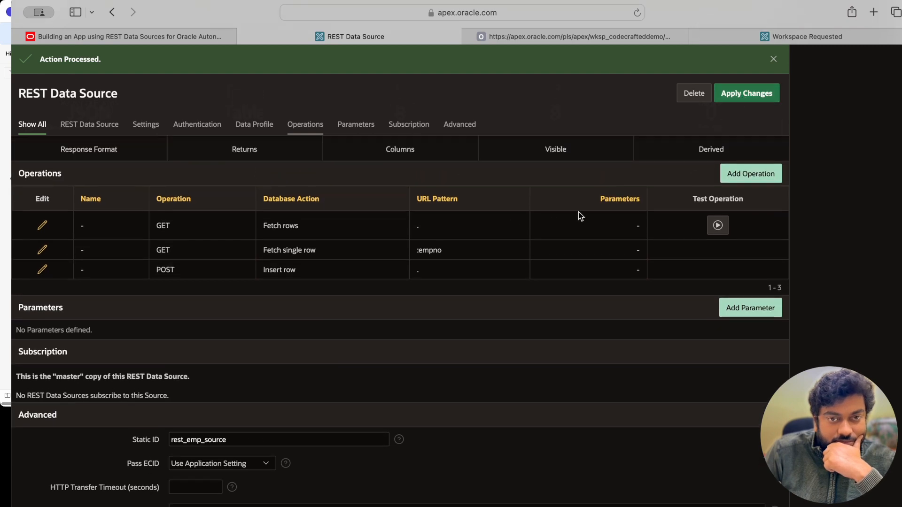
left_click(751, 173)
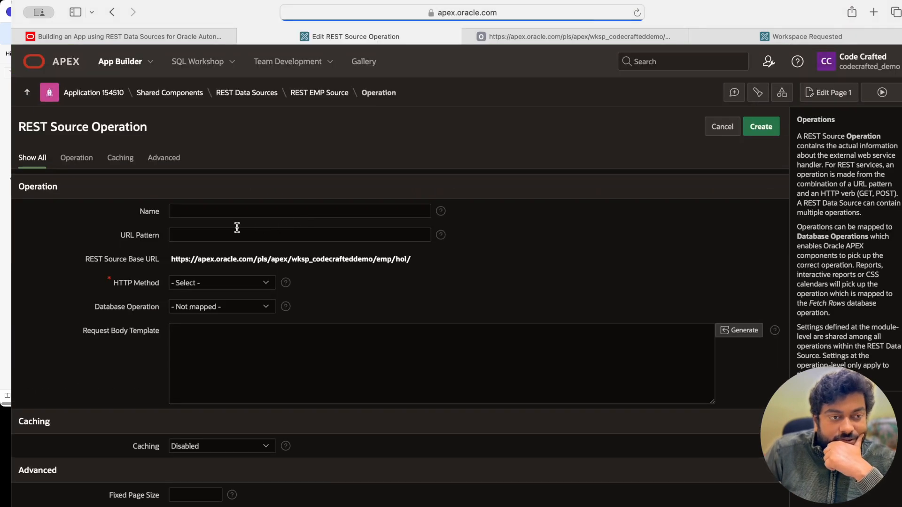
left_click(232, 234)
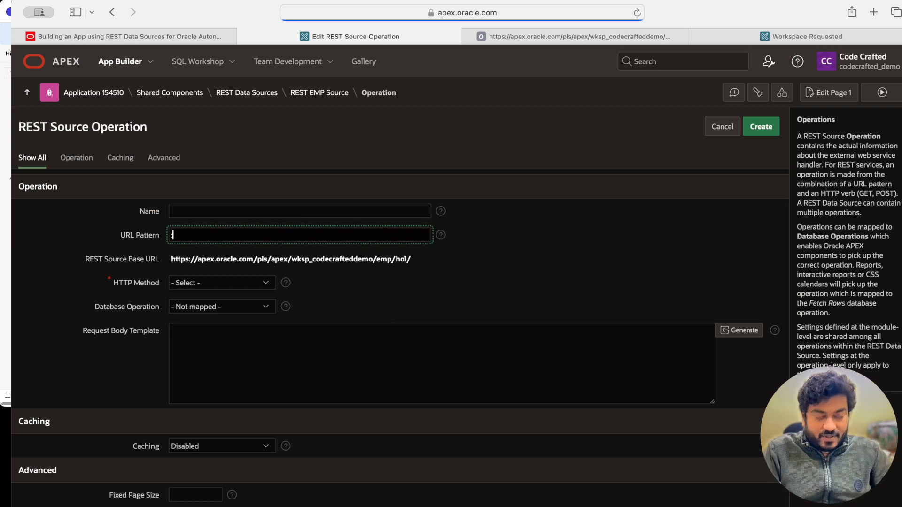
type(": empno")
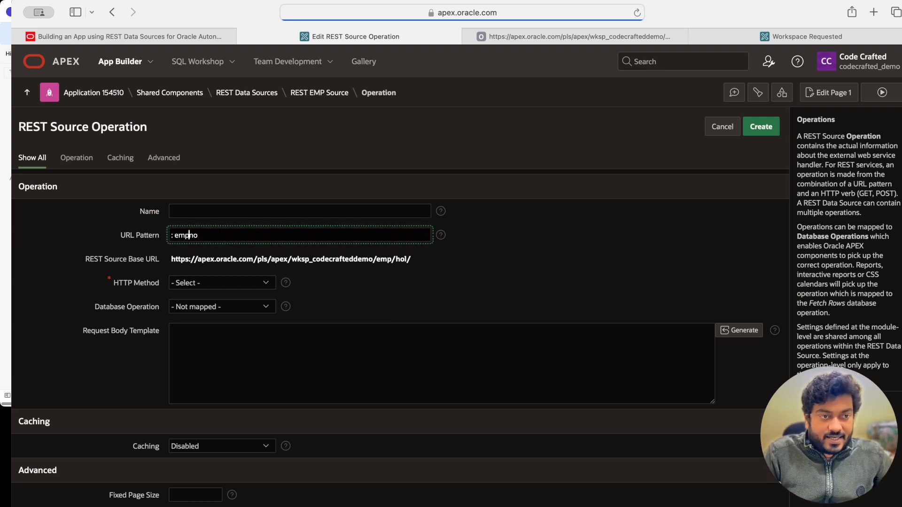
left_click(177, 235)
key("BackSpace")
key("BackSpace")
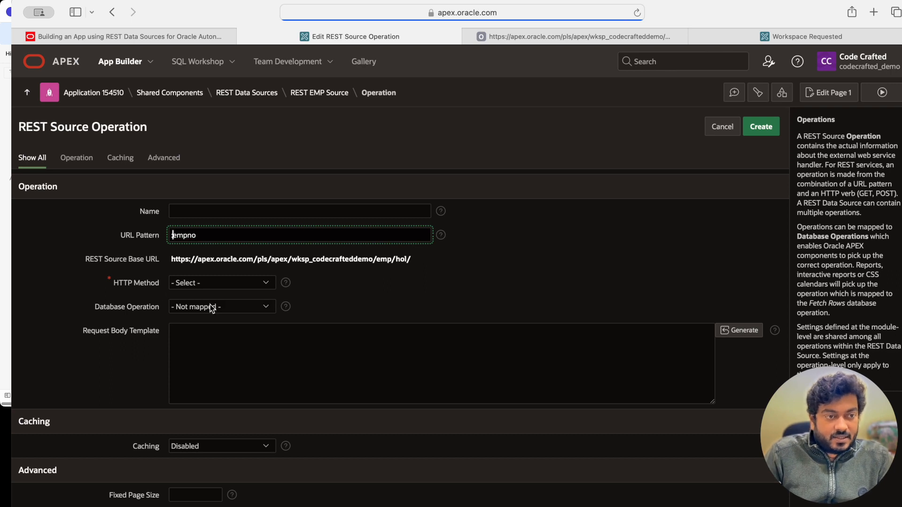
type(":")
Set the new operation's HTTP Method to PUT and its Database Operation to Update row
left_click(217, 282)
left_click(222, 318)
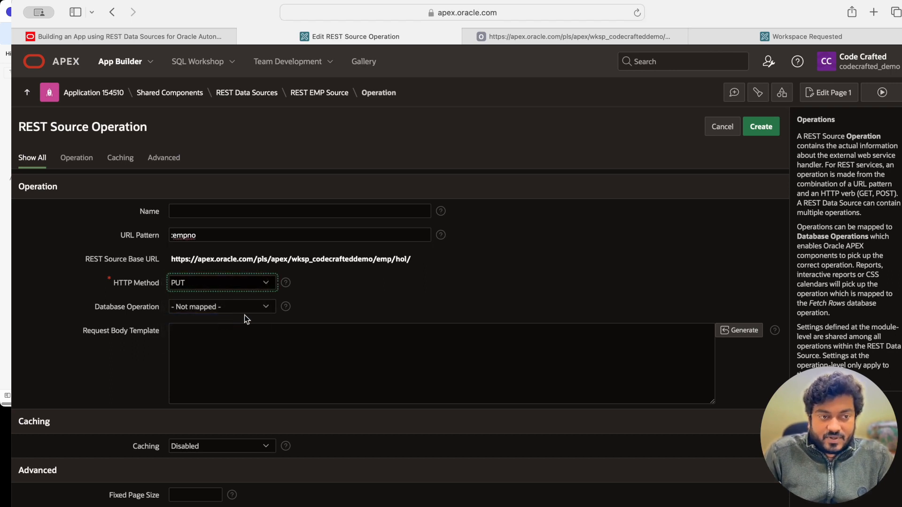
left_click(229, 307)
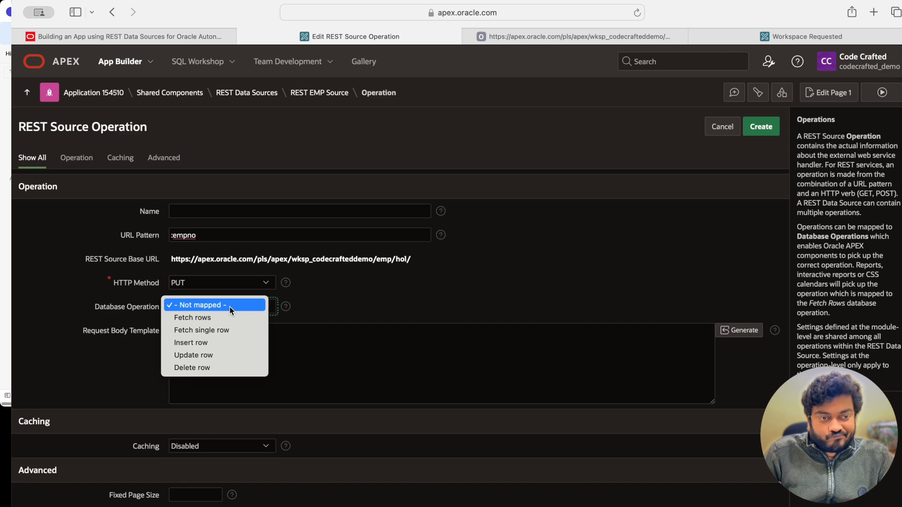
left_click(226, 361)
Check the settings against the guide's Task 3 step 4, read step 5, and create the PUT operation
left_click(153, 38)
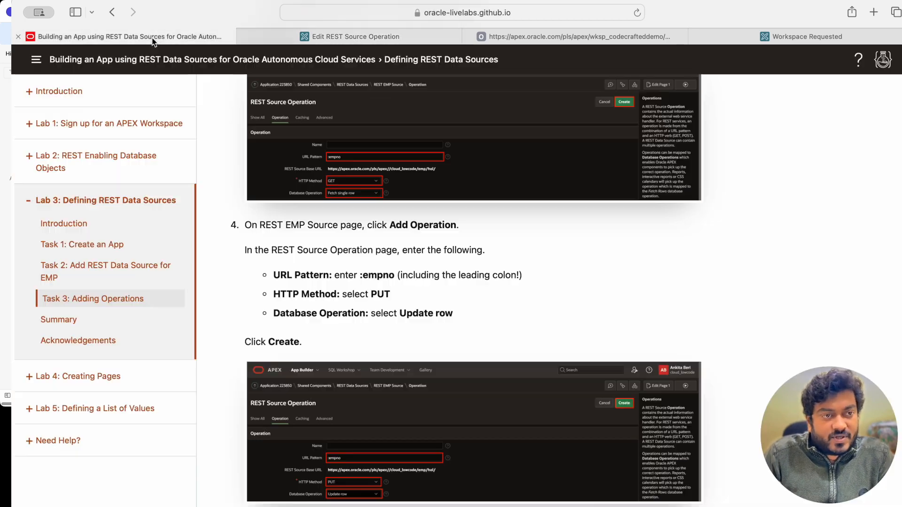
scroll(357, 308, "down", 3)
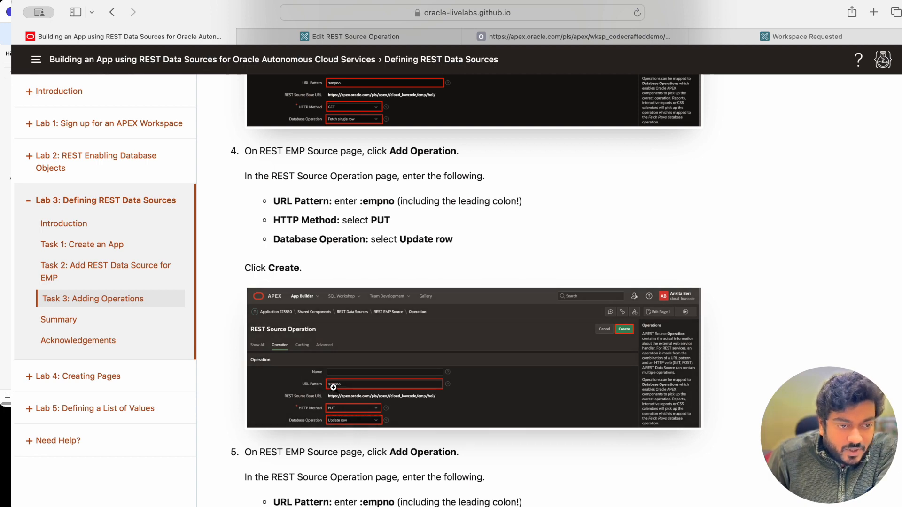
scroll(350, 434, "down", 4)
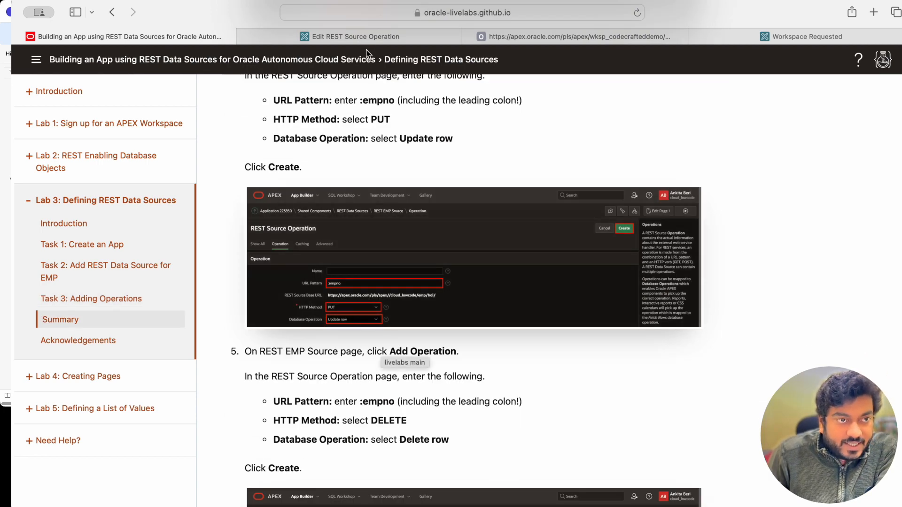
left_click(362, 37)
left_click(760, 130)
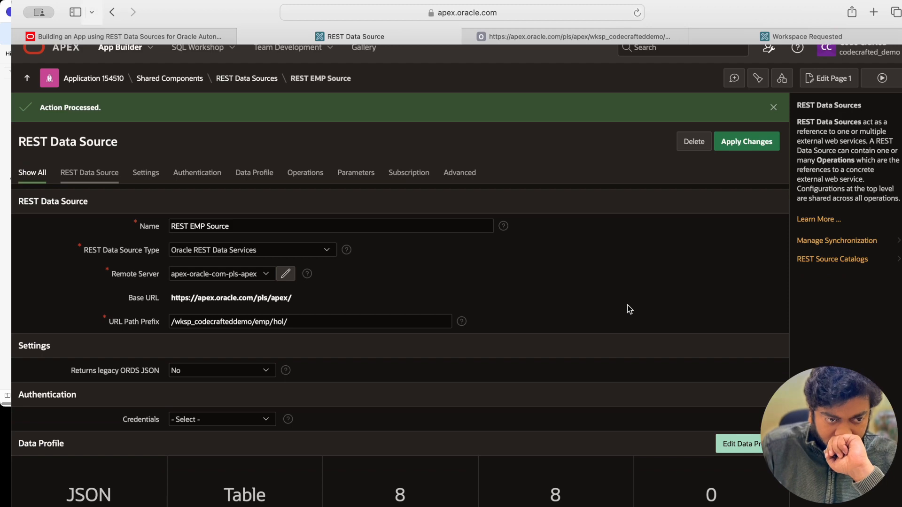
scroll(629, 309, "down", 5)
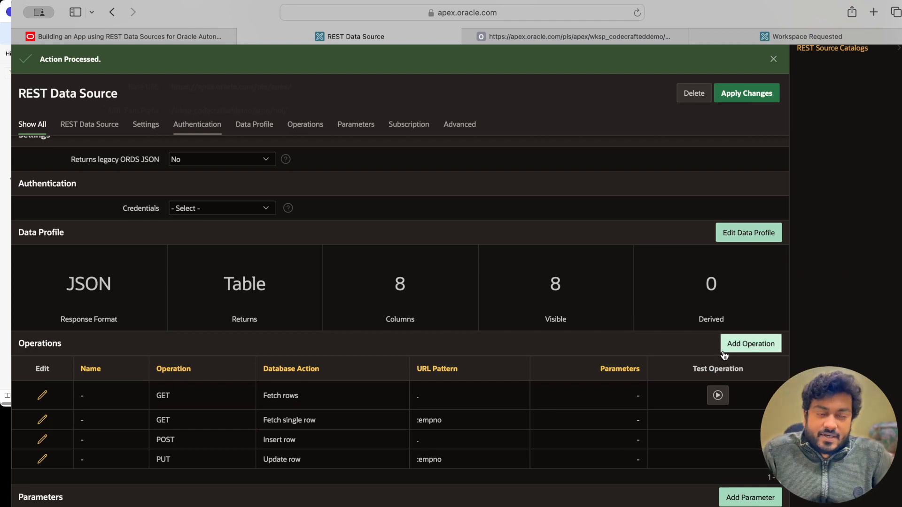
Add one more operation to REST EMP Source and enter :empno as its URL Pattern
left_click(737, 352)
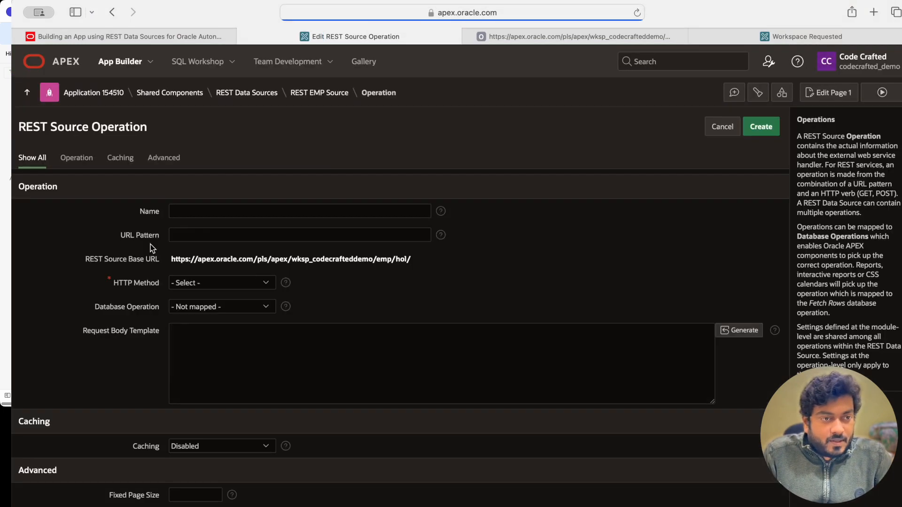
left_click(199, 231)
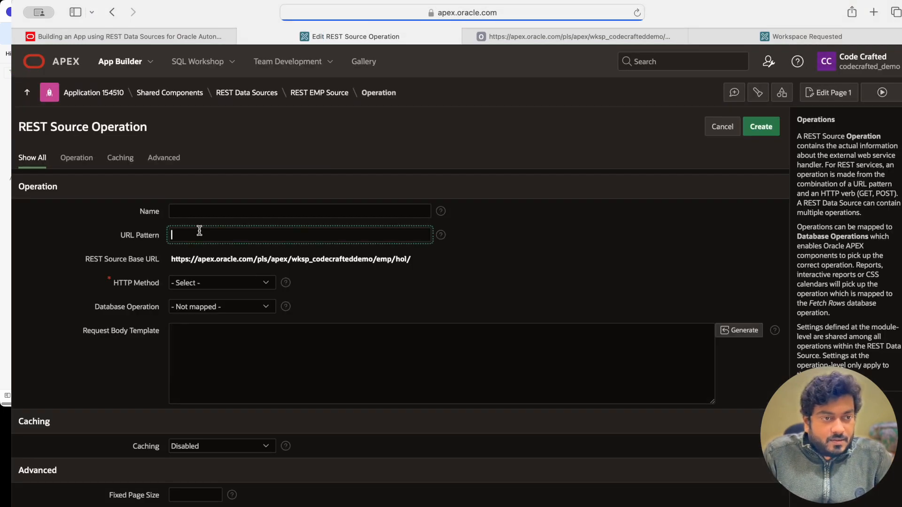
type("empno")
key("super+a")
key("Left")
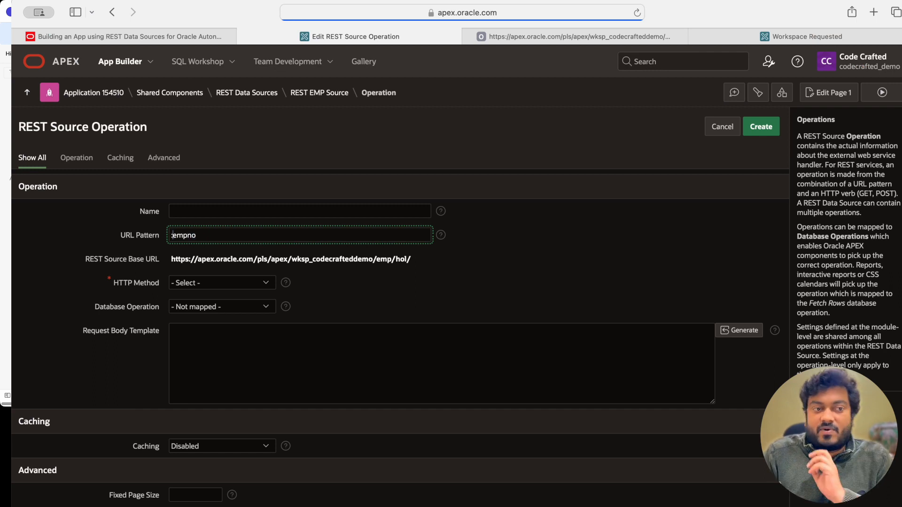
Set the new operation's HTTP Method to DELETE and its Database Operation to Delete row
left_click(214, 282)
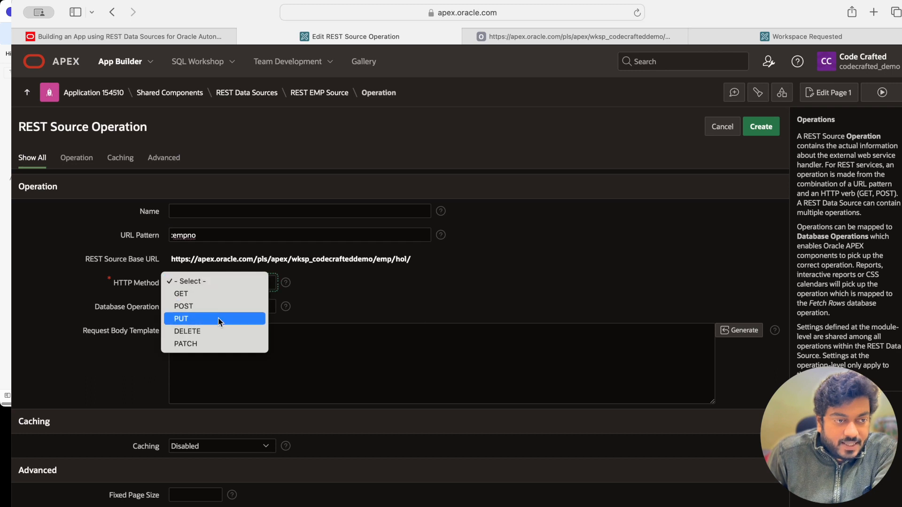
left_click(218, 330)
left_click(212, 307)
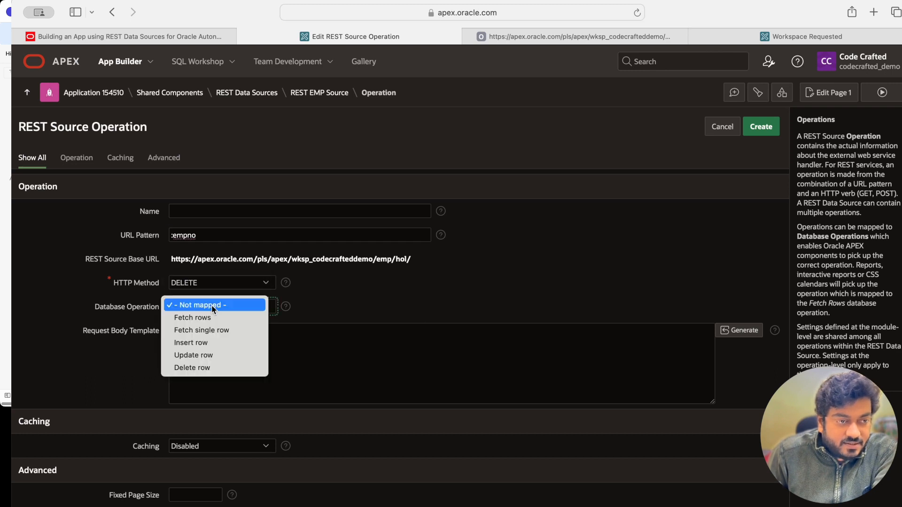
left_click(222, 368)
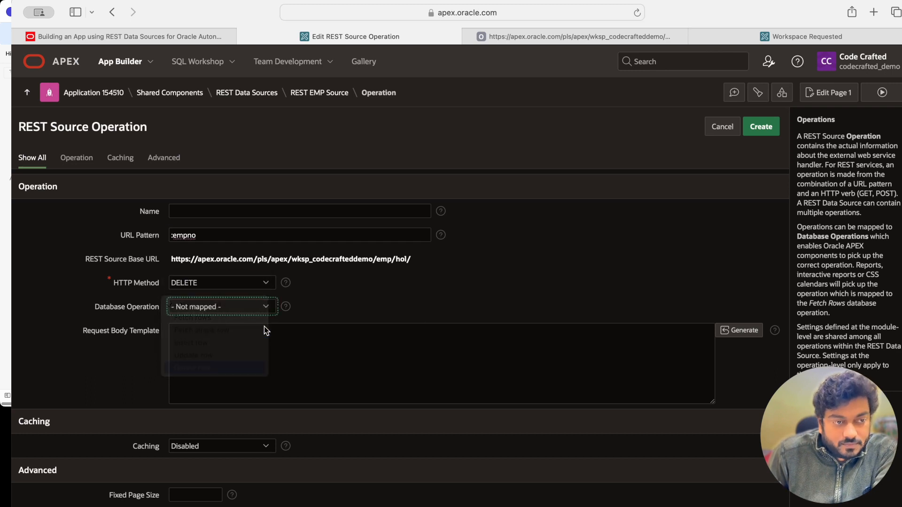
Check the URL Pattern, HTTP Method and Database Operation against step 5 of Task 3 in the LiveLabs guide
left_click(151, 37)
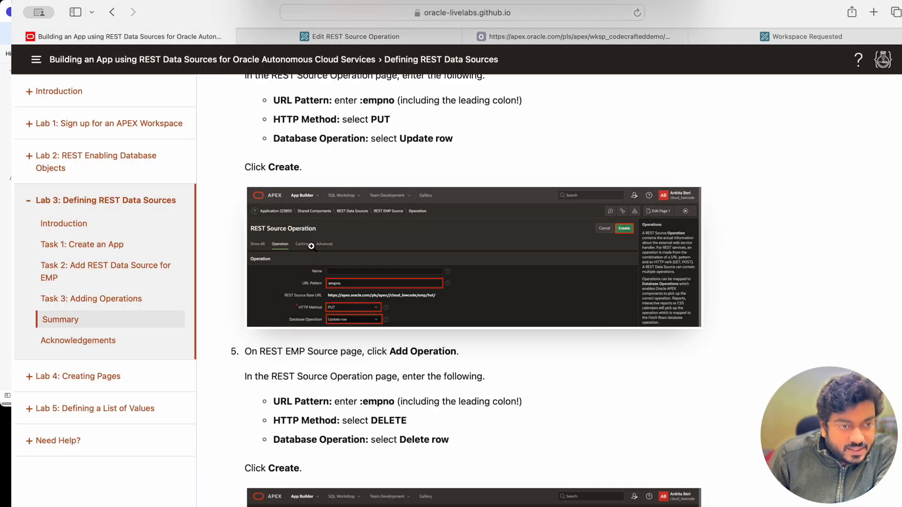
scroll(381, 282, "down", 5)
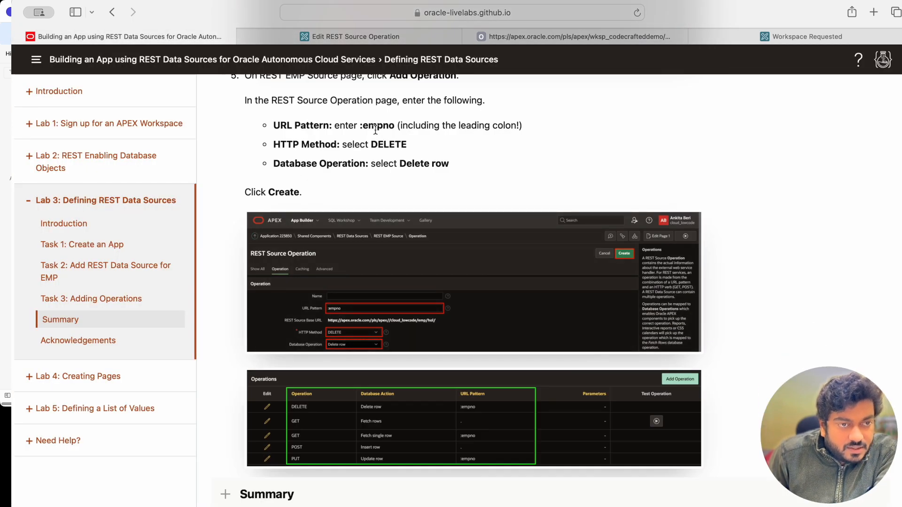
double_click(376, 126)
double_click(389, 145)
double_click(418, 164)
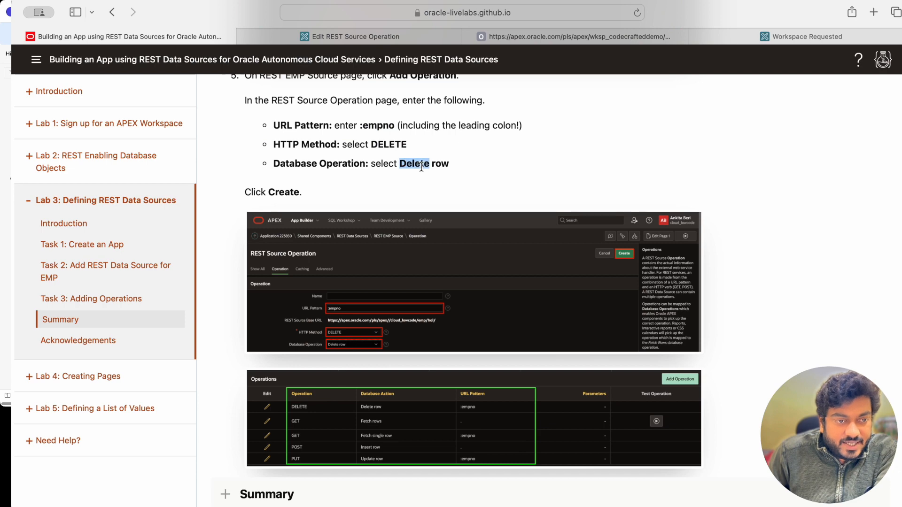
scroll(404, 282, "down", 1)
scroll(336, 356, "down", 1)
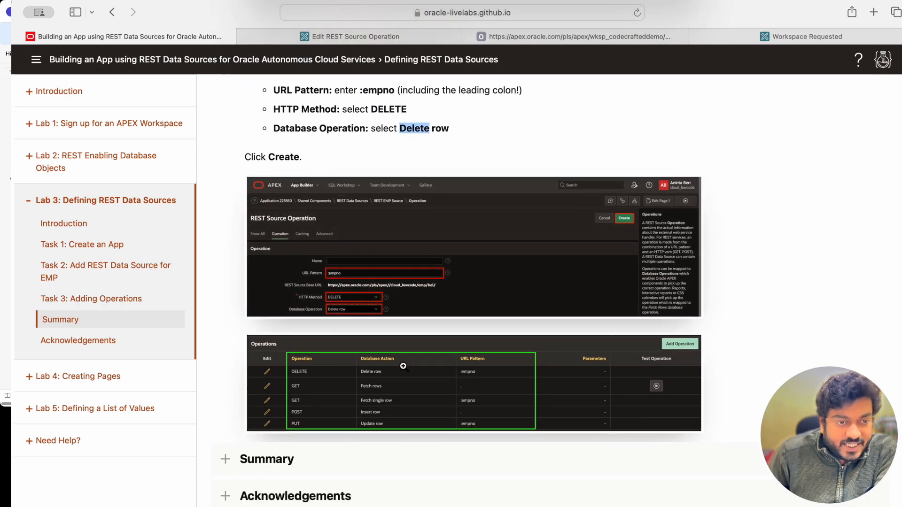
Return to the REST Source Operation page in APEX, create the DELETE operation and review the data source's Operations list
left_click(348, 32)
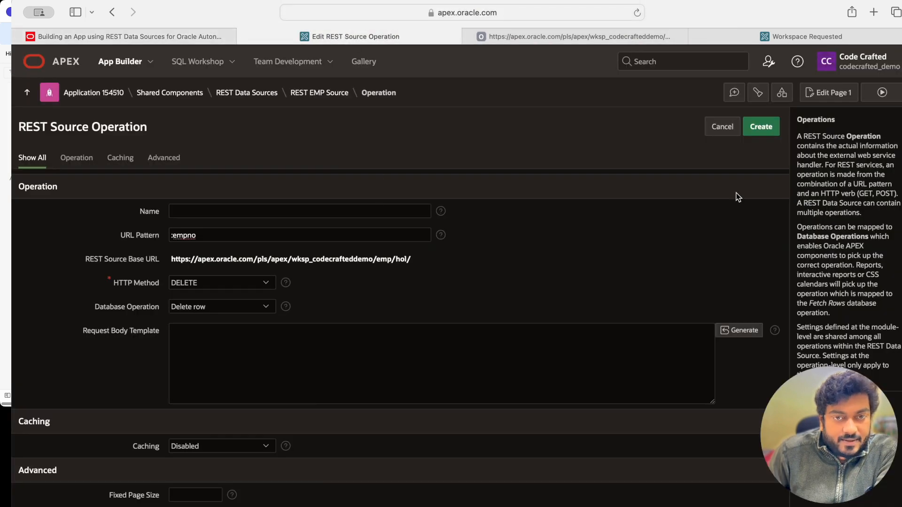
left_click(761, 126)
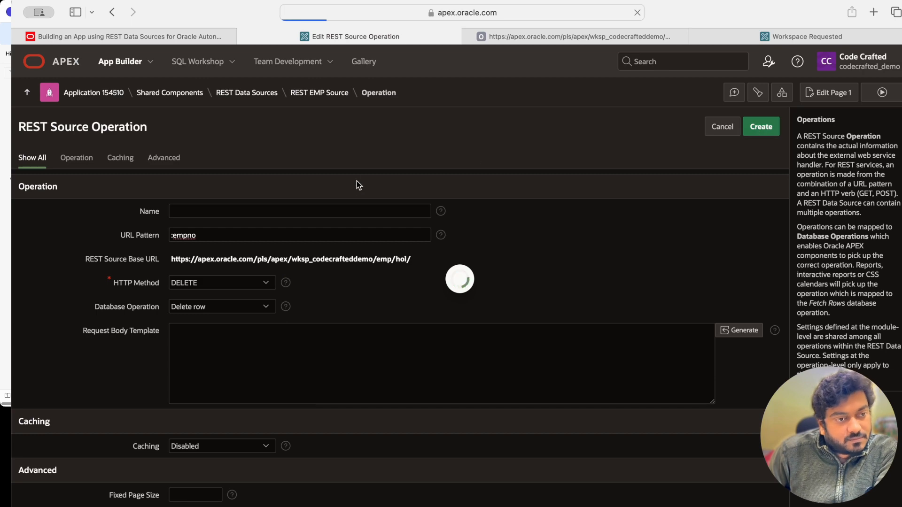
scroll(355, 322, "down", 1)
scroll(356, 321, "down", 5)
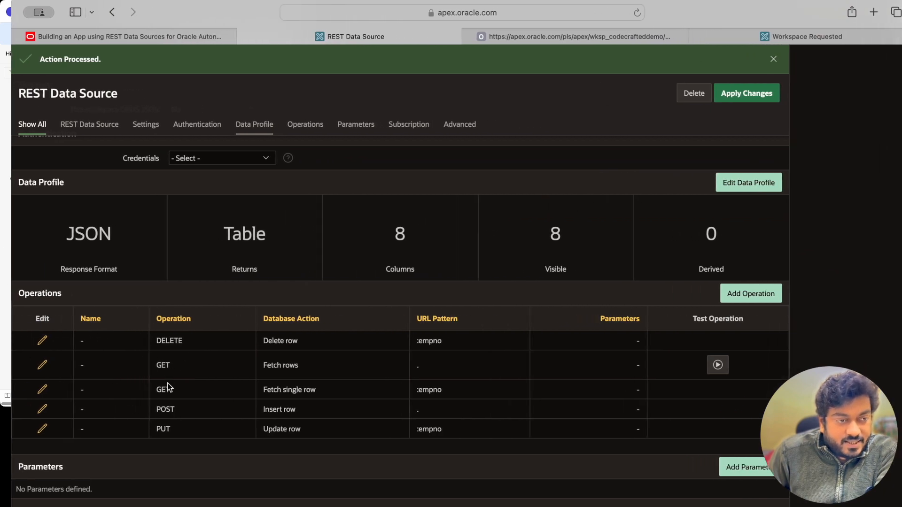
Go back to the LiveLabs guide, read the Lab 3 Summary and follow its link to Lab 4
left_click(151, 36)
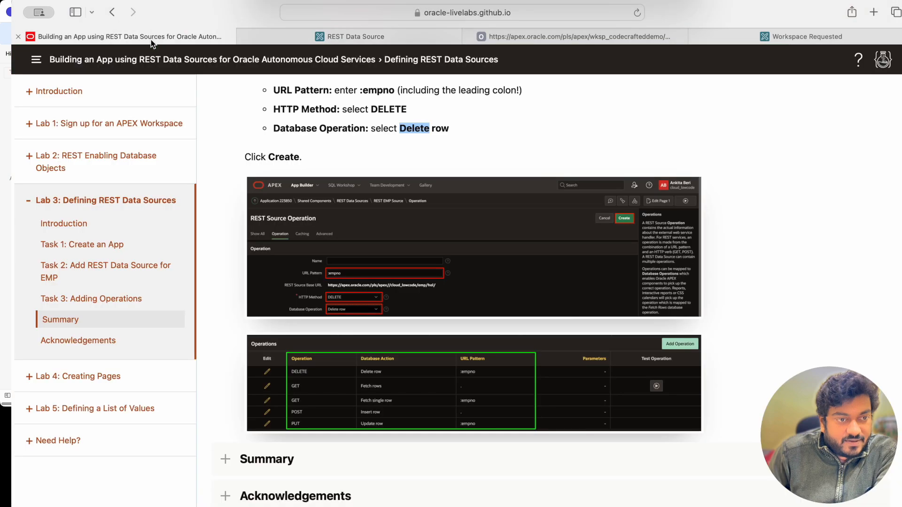
scroll(293, 283, "down", 3)
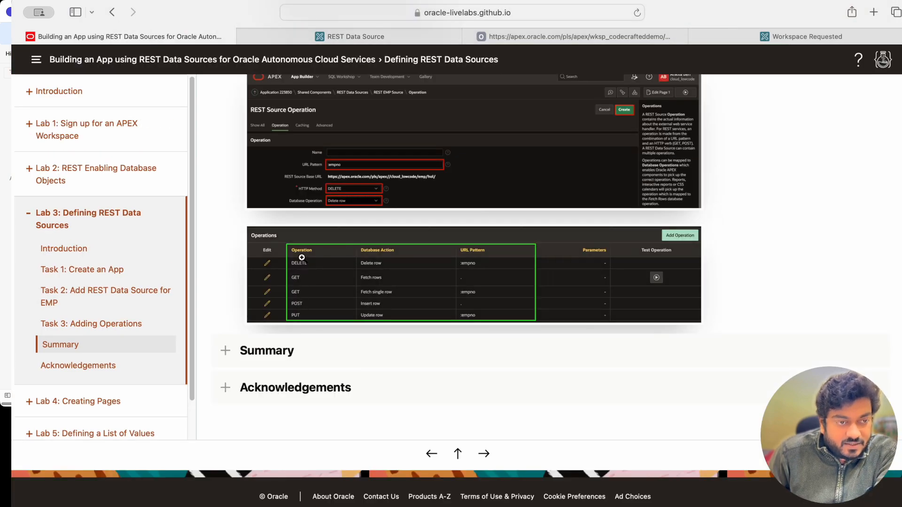
left_click(238, 351)
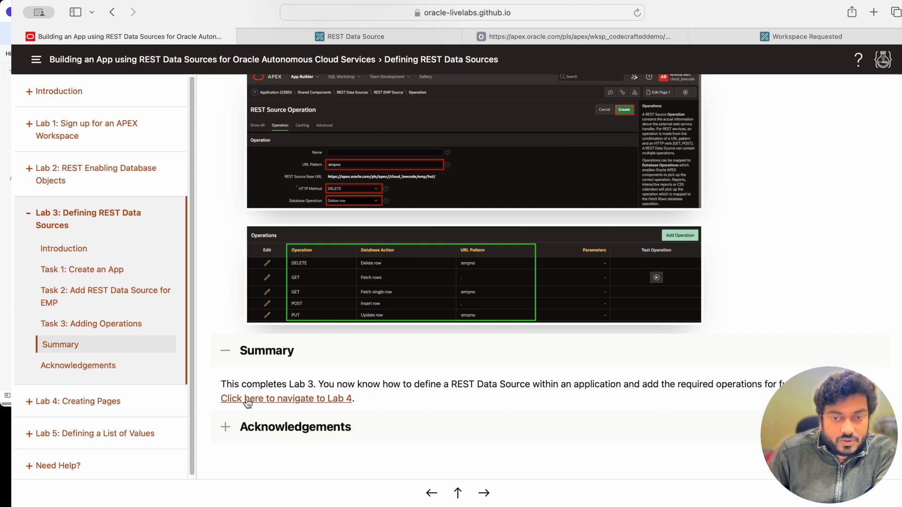
left_click_drag(222, 382, 874, 383)
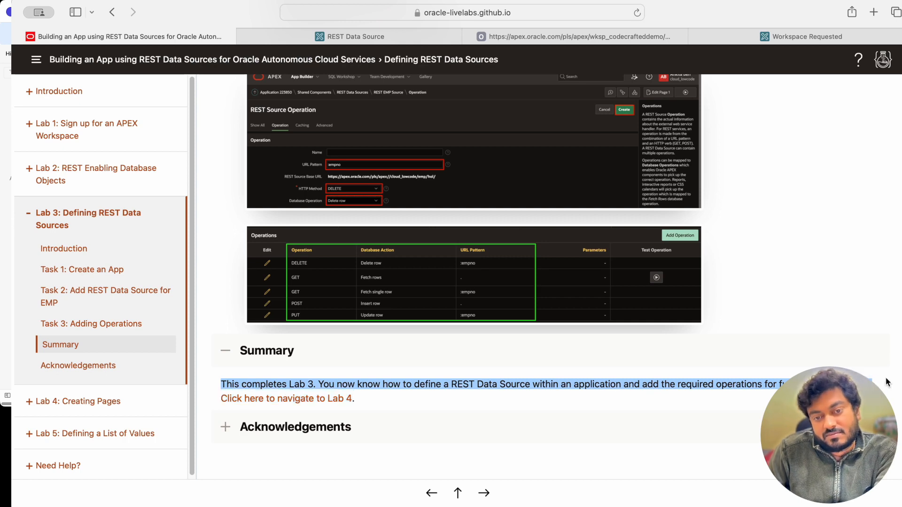
left_click(275, 398)
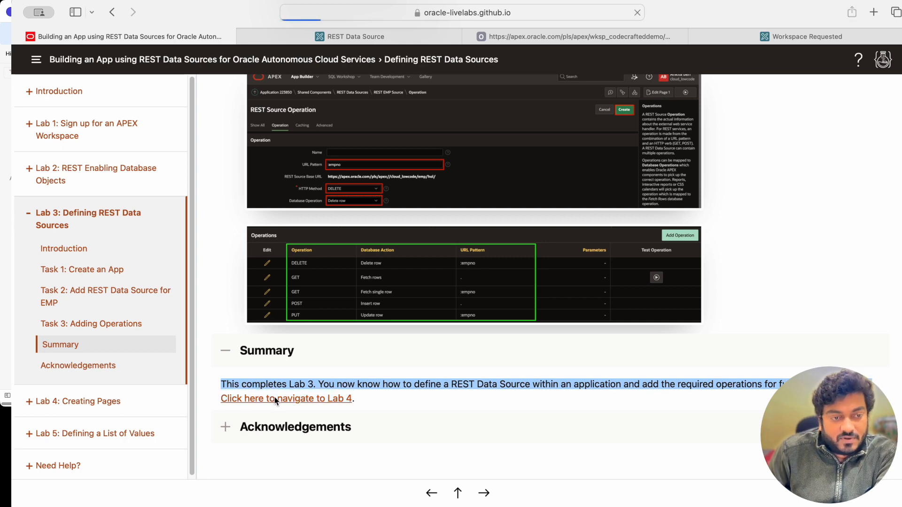